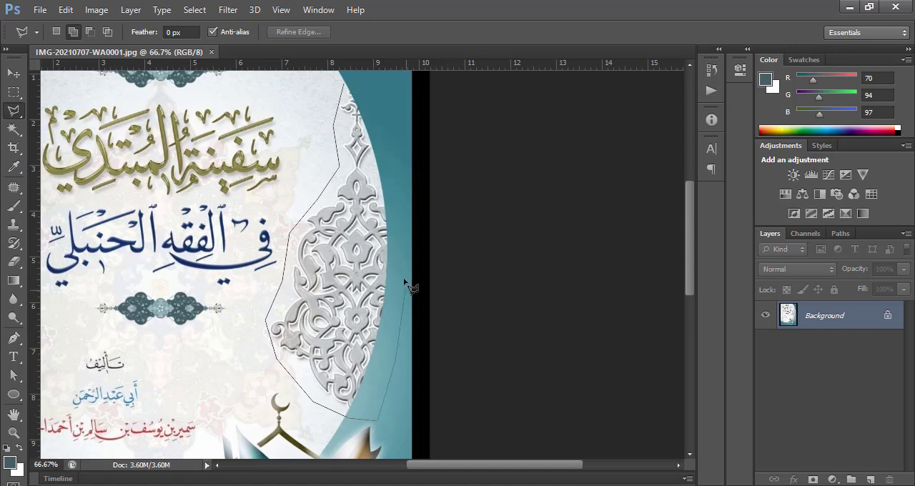
Close the Polygonal Lasso selection around the grey arabesque ornament at the cover's right edge and copy it
{"action": "left_click", "coordinate": [349, 91]}
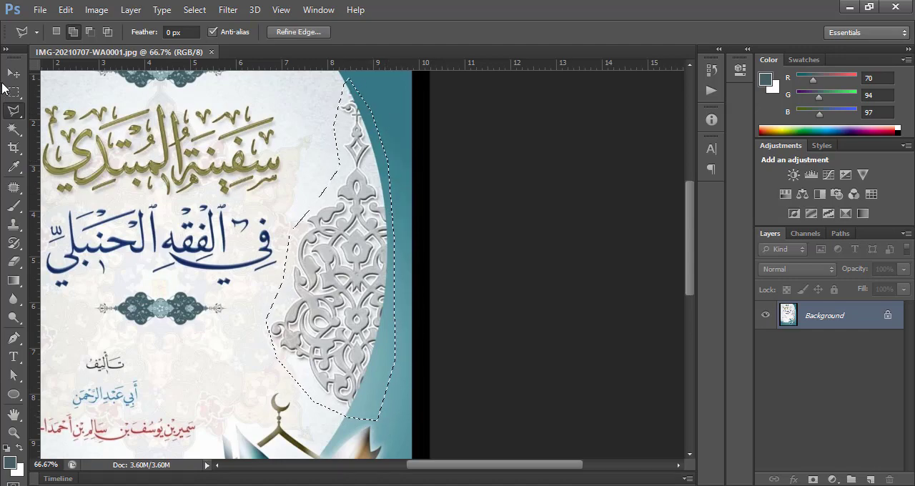
{"action": "left_click", "coordinate": [65, 10]}
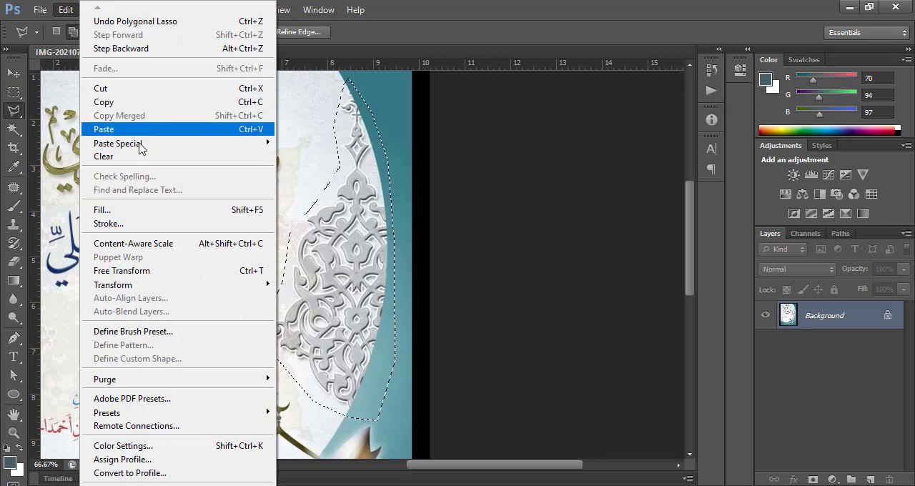
{"action": "left_click", "coordinate": [167, 104]}
Create a new document from the International Paper A4 preset at 300 pixels/inch in Grayscale color mode
{"action": "left_click", "coordinate": [40, 10]}
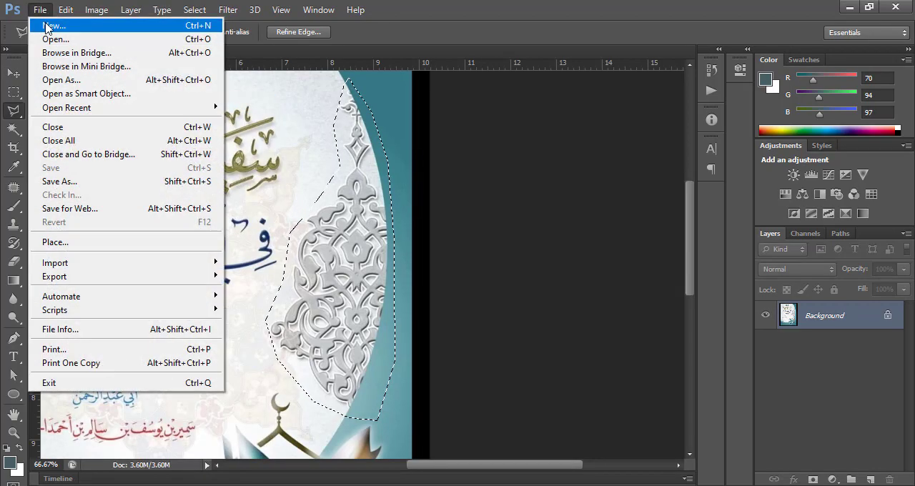
{"action": "left_click", "coordinate": [45, 25]}
{"action": "left_click", "coordinate": [357, 147]}
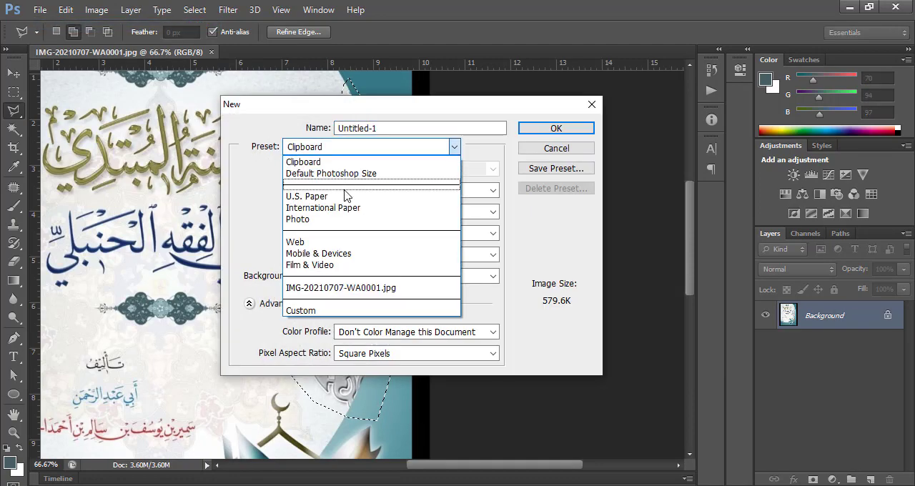
{"action": "left_click", "coordinate": [353, 208]}
{"action": "left_click", "coordinate": [368, 255]}
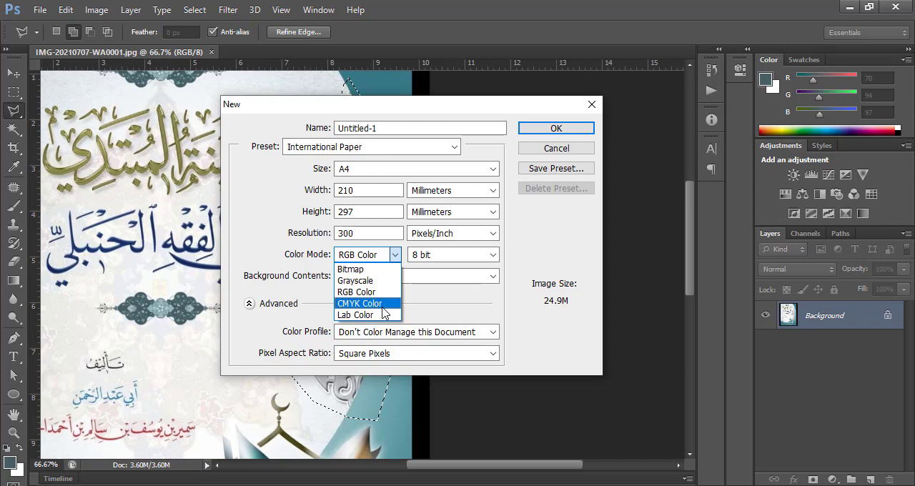
{"action": "left_click", "coordinate": [356, 280]}
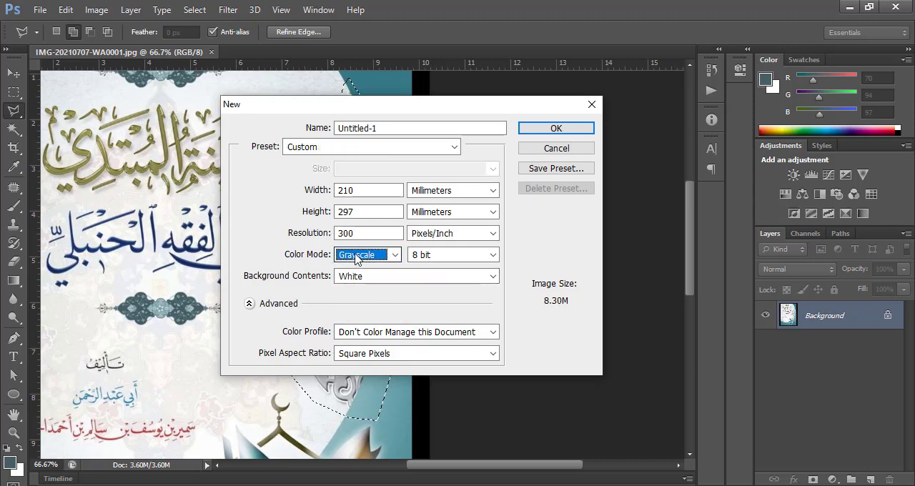
{"action": "left_click", "coordinate": [569, 128]}
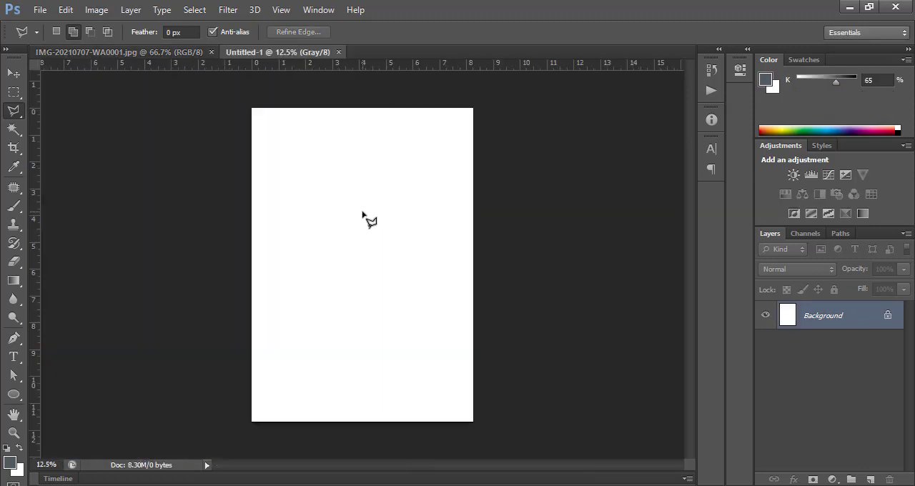
Paste the copied ornament into the blank page and enlarge it proportionally about its centre with Free Transform
{"action": "left_click", "coordinate": [65, 9]}
{"action": "left_click", "coordinate": [129, 130]}
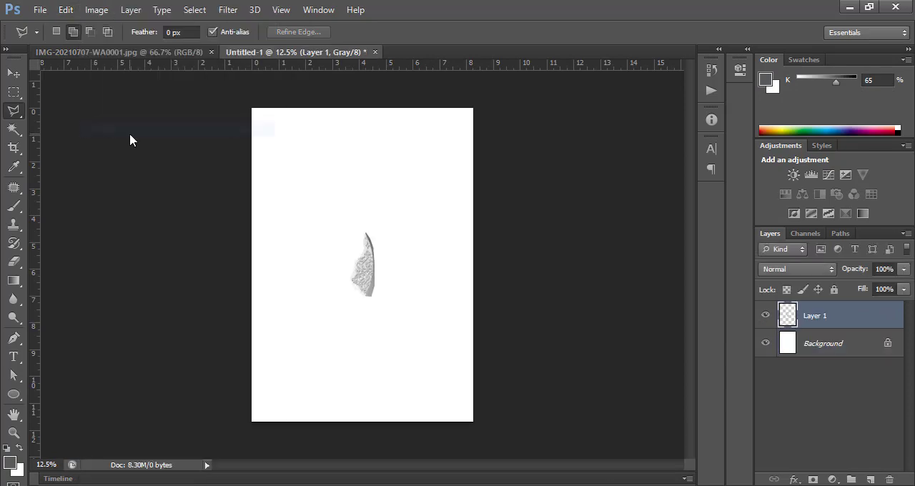
{"action": "key", "text": "ctrl+t"}
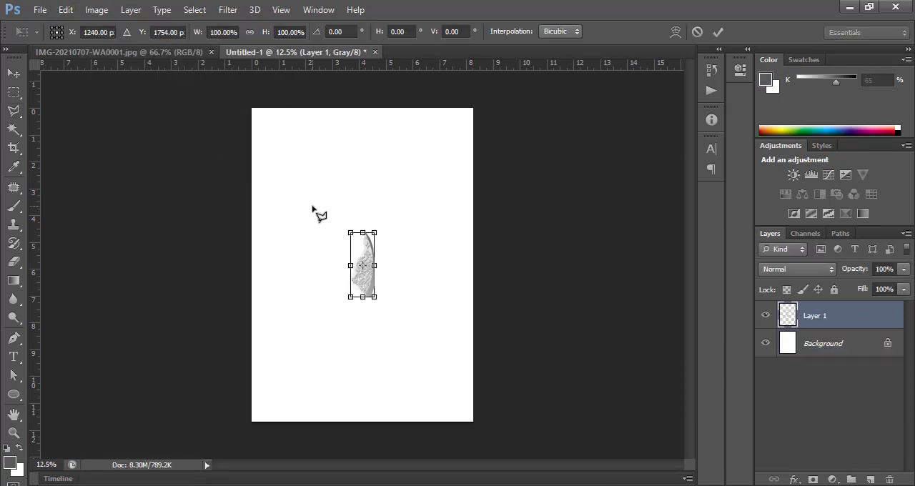
{"action": "left_click_drag", "start_coordinate": [380, 304], "coordinate": [411, 394]}
{"action": "key", "text": "Return"}
{"action": "key", "text": "ctrl+plus"}
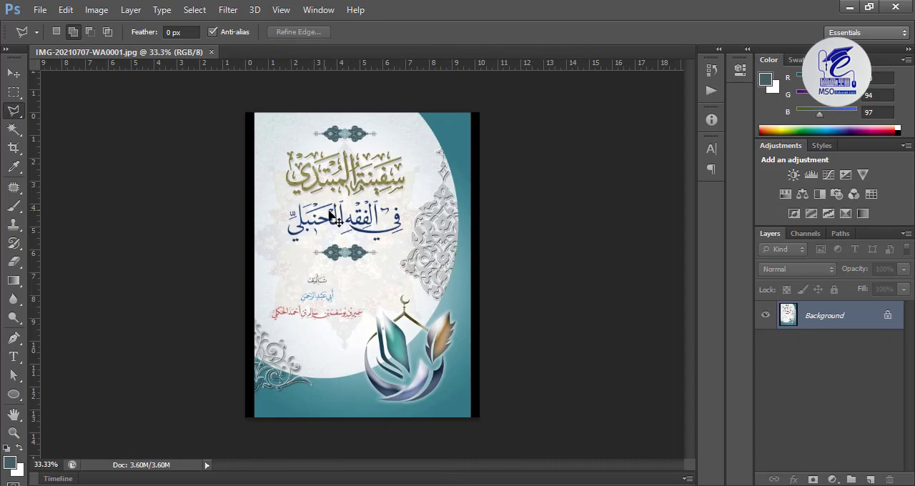
Outline the grey arabesque ornament at the book cover's right edge with the Polygonal Lasso and copy it
{"action": "key", "text": "ctrl+plus"}
{"action": "key", "text": "ctrl+plus"}
{"action": "mouse_move", "coordinate": [407, 237]}
{"action": "left_mouse_down"}
{"action": "mouse_move", "coordinate": [236, 291]}
{"action": "mouse_move", "coordinate": [240, 306]}
{"action": "left_mouse_up"}
{"action": "left_click", "coordinate": [14, 130]}
{"action": "left_click", "coordinate": [14, 112]}
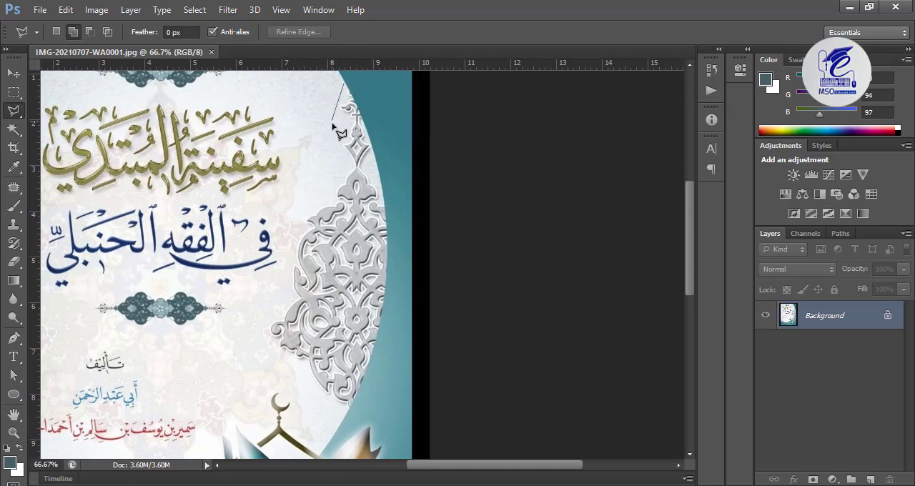
{"action": "left_click", "coordinate": [289, 232]}
{"action": "left_click", "coordinate": [265, 321]}
{"action": "left_click", "coordinate": [346, 84]}
{"action": "left_click", "coordinate": [65, 9]}
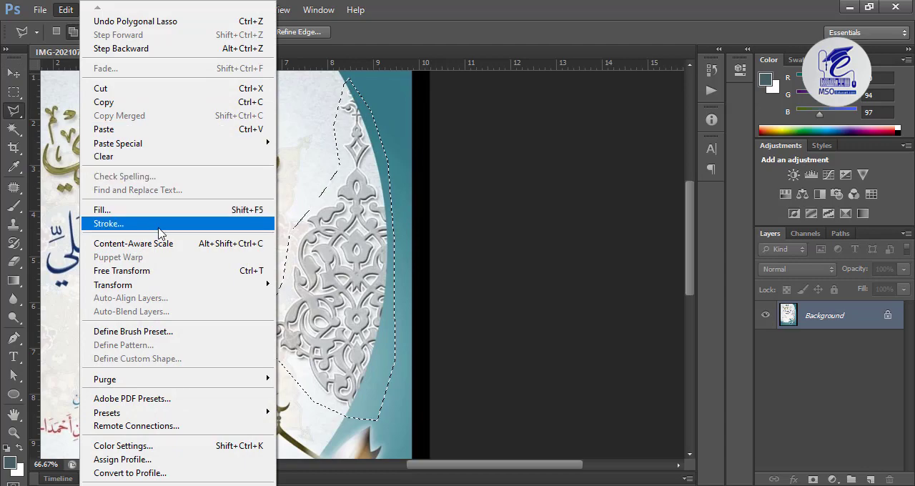
{"action": "left_click", "coordinate": [169, 106]}
Create a new Grayscale document using the International Paper A4 preset, 210 x 297 mm at 300 pixels/inch
{"action": "left_click", "coordinate": [39, 9]}
{"action": "key", "text": "Escape"}
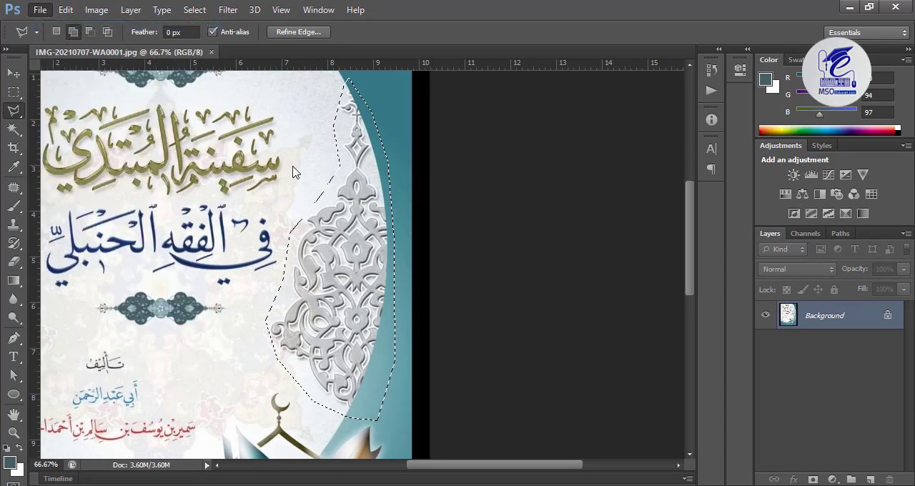
{"action": "key", "text": "ctrl+n"}
{"action": "left_click", "coordinate": [355, 148]}
{"action": "left_click", "coordinate": [353, 211]}
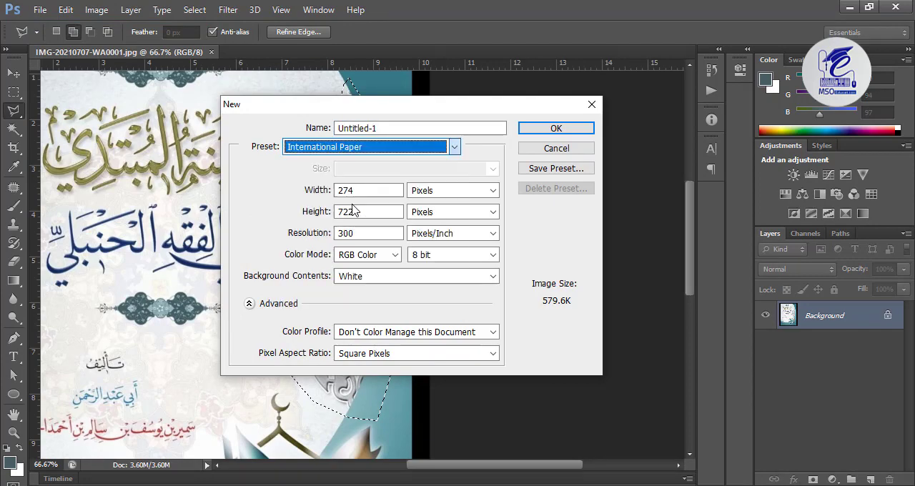
{"action": "left_click", "coordinate": [367, 255]}
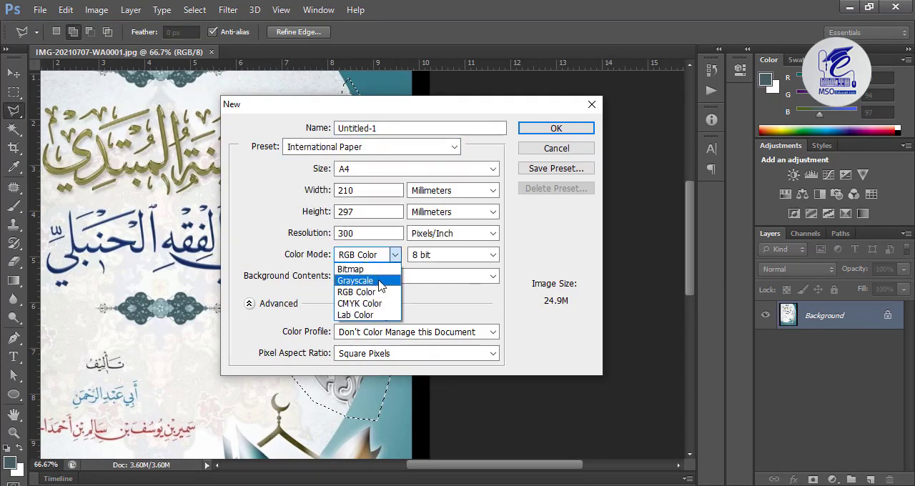
{"action": "left_click", "coordinate": [356, 280]}
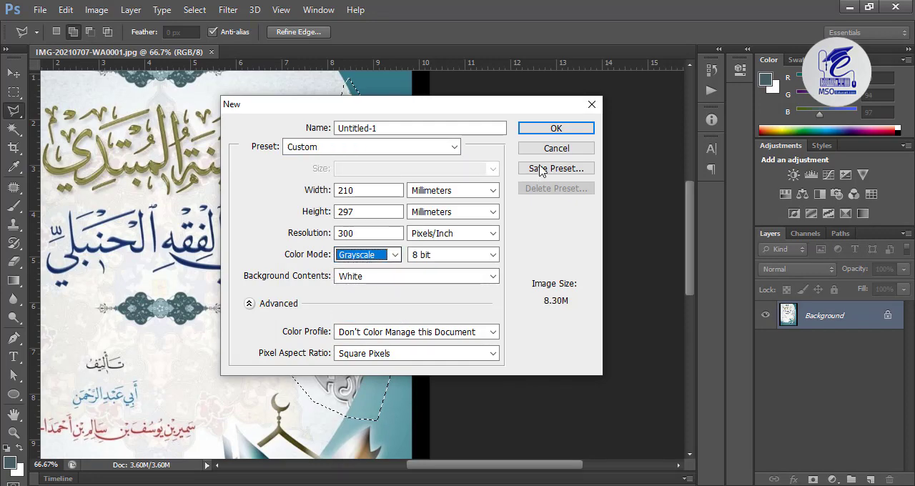
{"action": "left_click", "coordinate": [565, 128]}
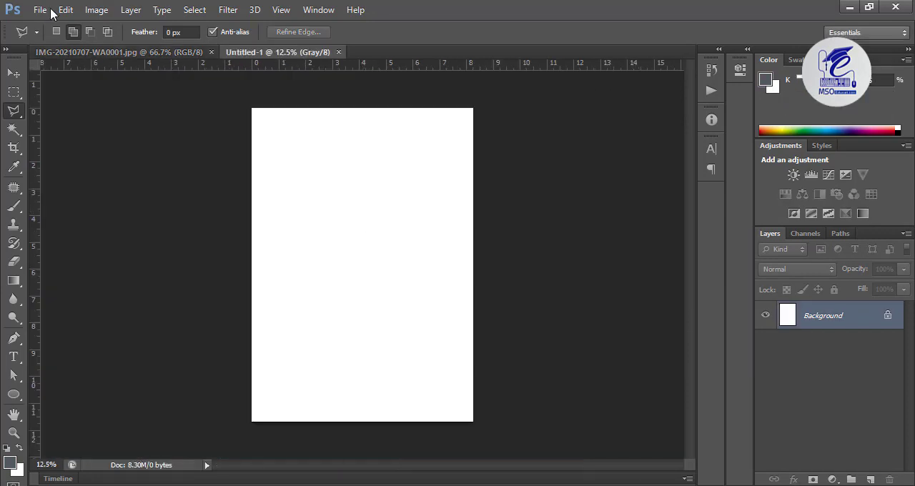
Paste the ornament onto the blank page and scale it up about its centre to about 374%
{"action": "left_click", "coordinate": [64, 10]}
{"action": "left_click", "coordinate": [111, 127]}
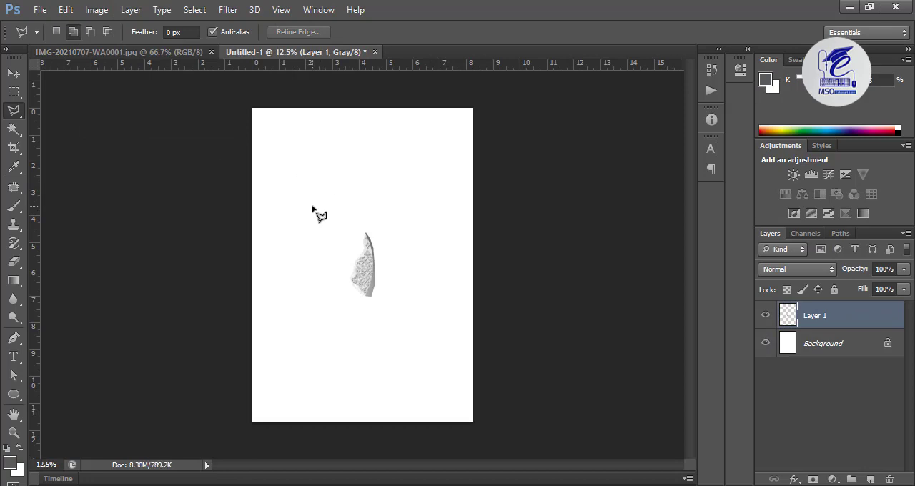
{"action": "key", "text": "ctrl+t"}
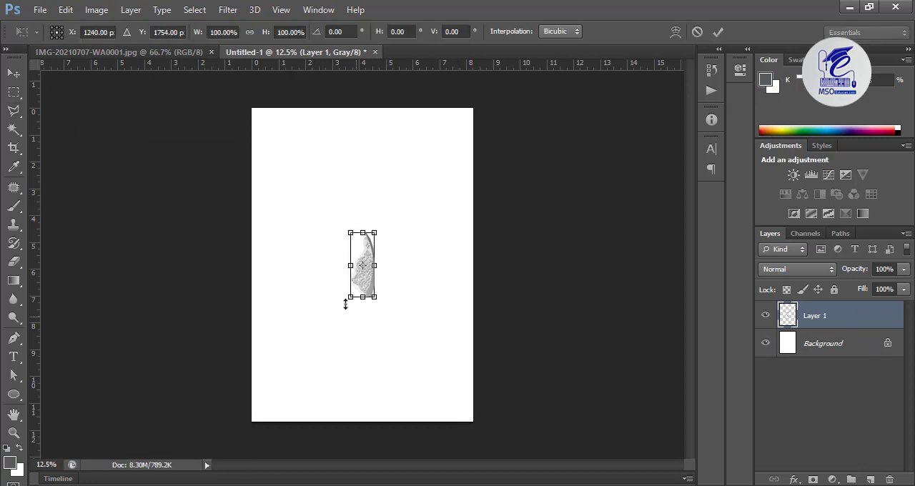
{"action": "left_click_drag", "start_coordinate": [380, 305], "coordinate": [411, 394]}
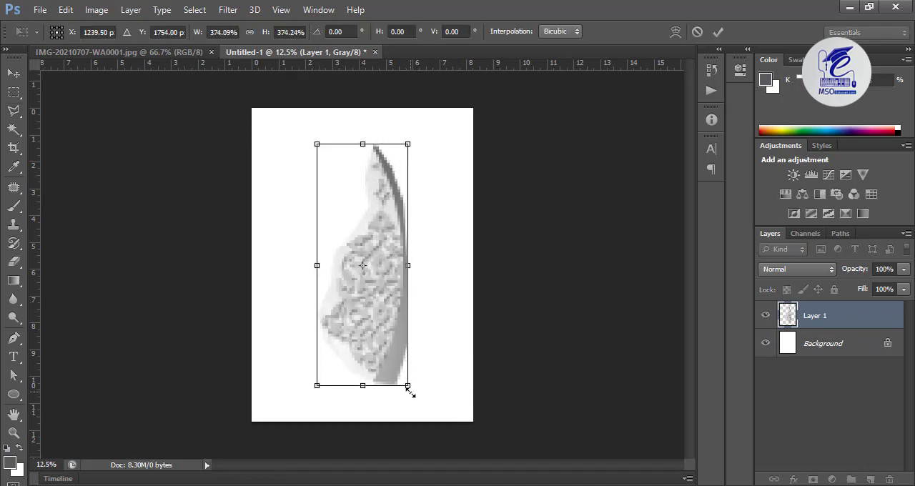
{"action": "key", "text": "Return"}
Darken the pasted ornament with a Levels adjustment, raising the black input level to just below 163
{"action": "key", "text": "ctrl+plus"}
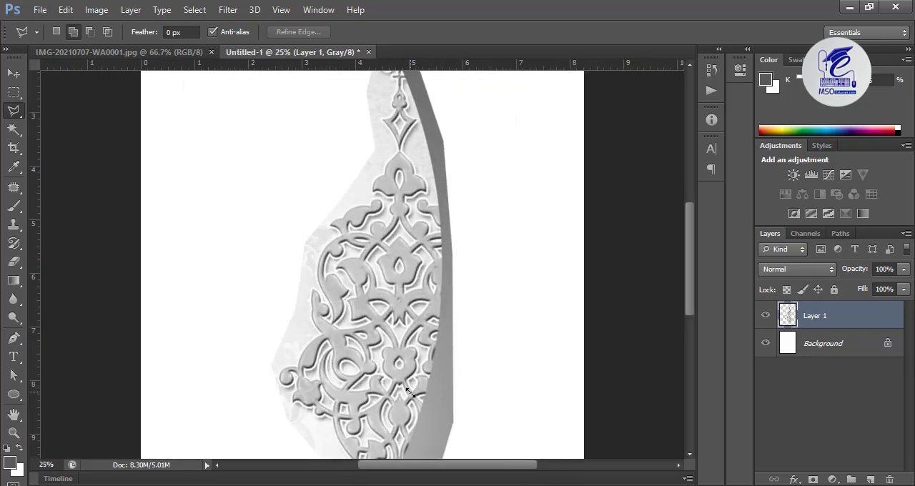
{"action": "left_click_drag", "start_coordinate": [393, 334], "coordinate": [370, 259]}
{"action": "key", "text": "ctrl+l"}
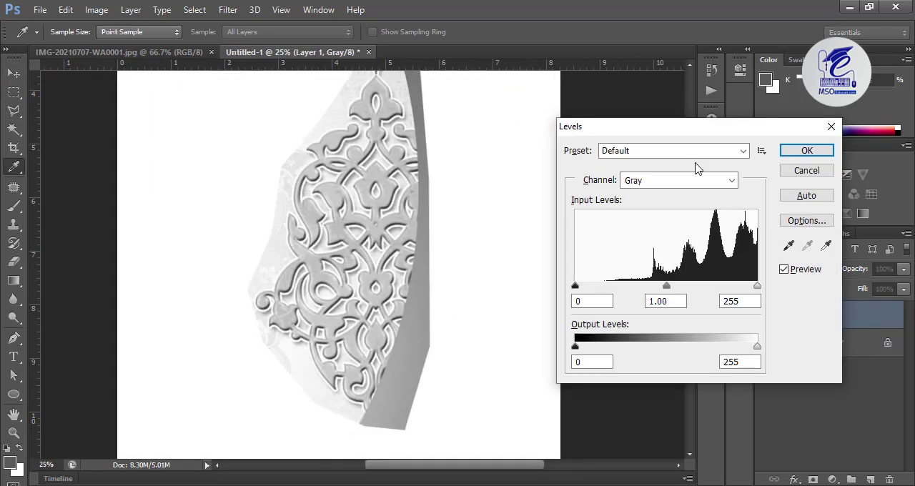
{"action": "left_click", "coordinate": [806, 172]}
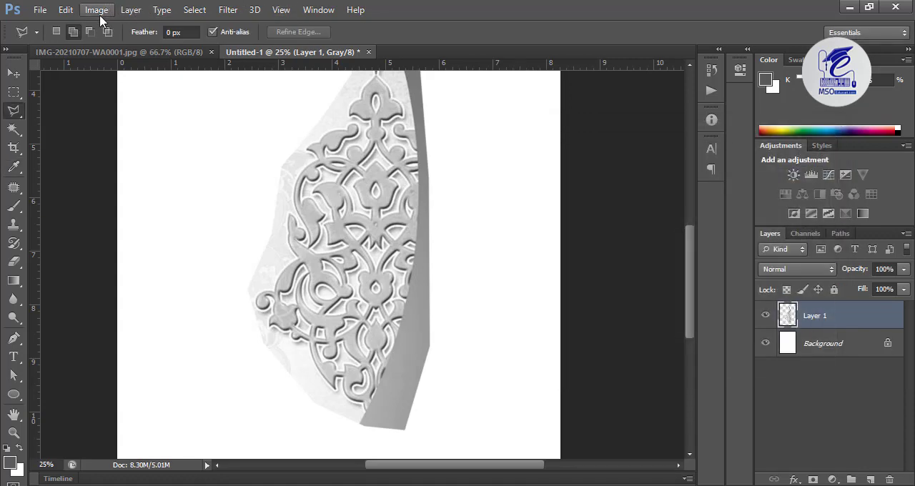
{"action": "left_click", "coordinate": [96, 11]}
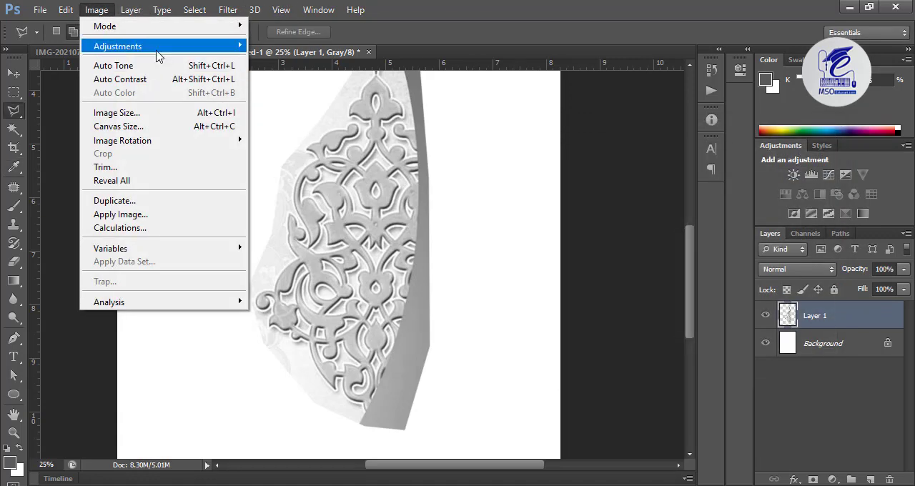
{"action": "mouse_move", "coordinate": [161, 47]}
{"action": "left_click", "coordinate": [340, 61]}
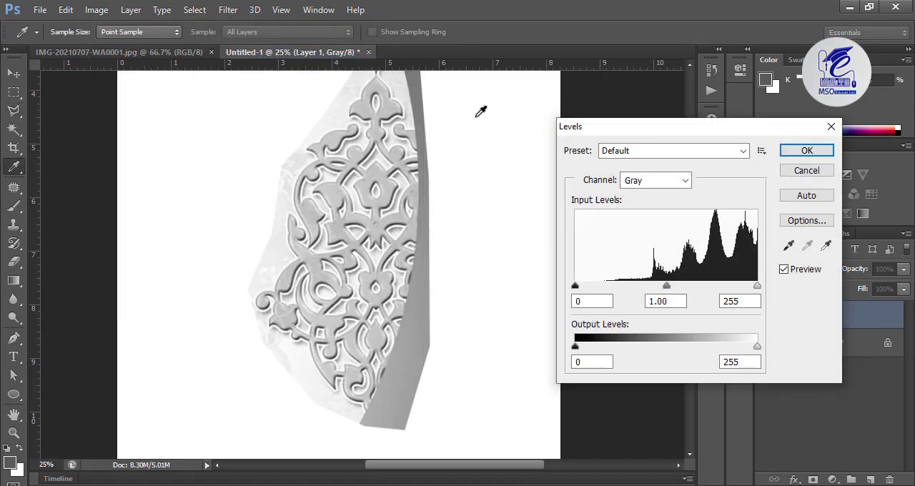
{"action": "left_click_drag", "start_coordinate": [579, 292], "coordinate": [698, 296]}
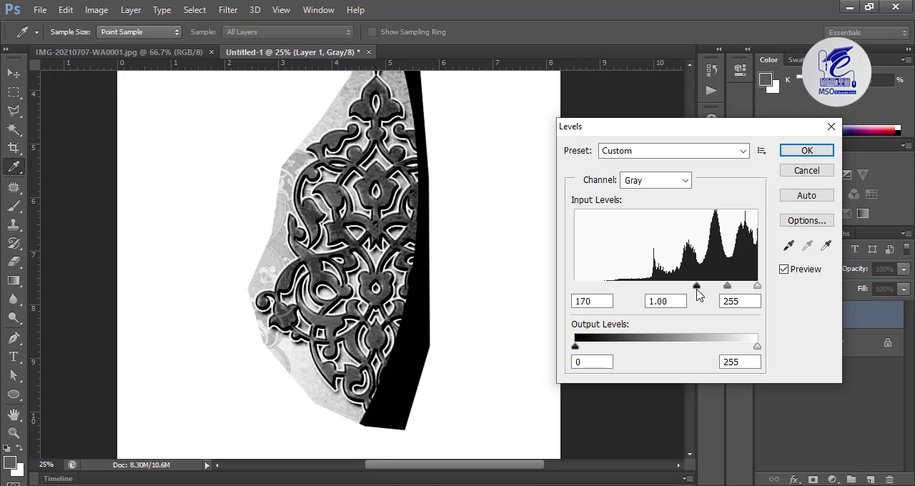
{"action": "left_click_drag", "start_coordinate": [698, 295], "coordinate": [691, 295]}
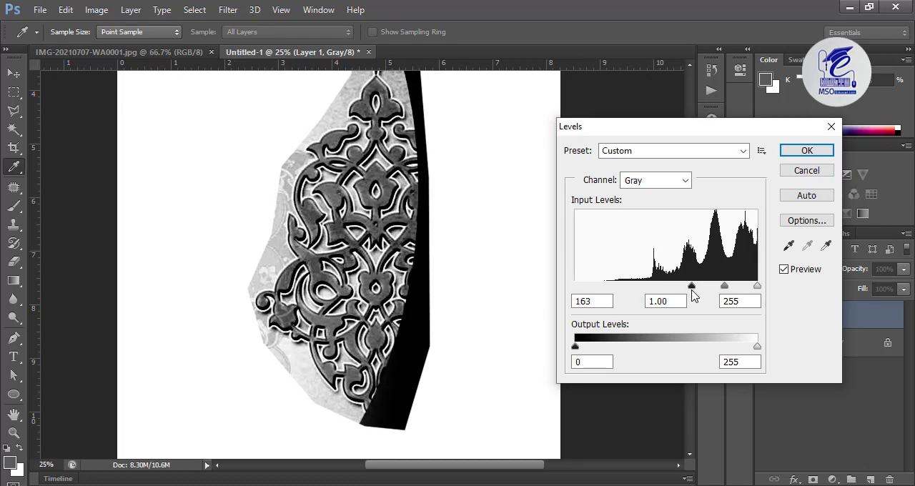
{"action": "left_click_drag", "start_coordinate": [692, 295], "coordinate": [687, 296]}
{"action": "left_click", "coordinate": [807, 151]}
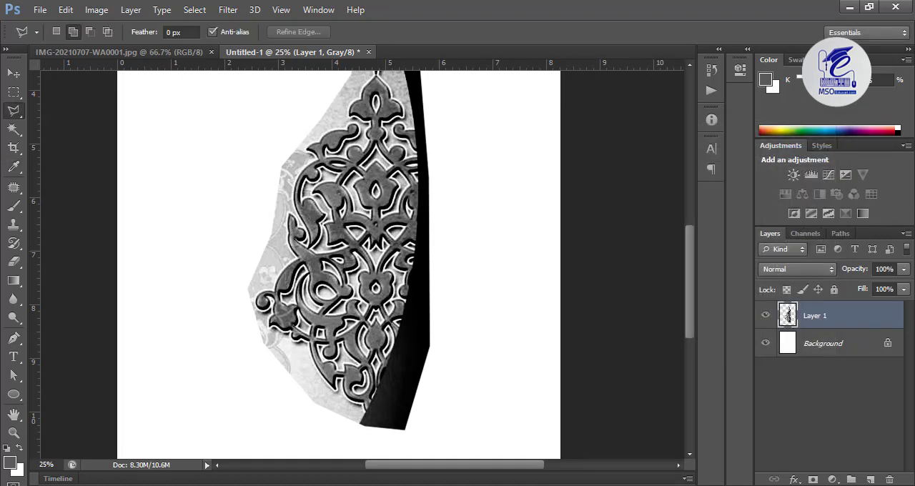
Select the black strip along the ornament's right edge with the Magic Wand, delete it and deselect
{"action": "left_click", "coordinate": [13, 130]}
{"action": "left_click", "coordinate": [425, 104]}
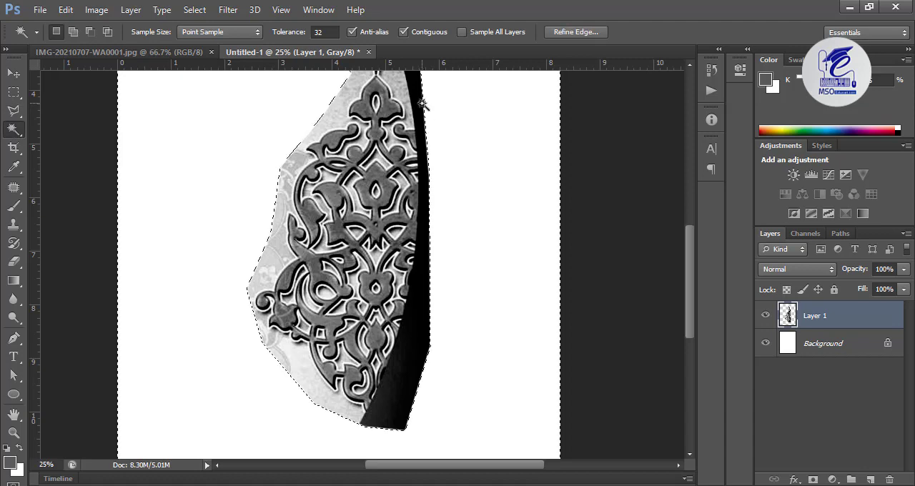
{"action": "left_click", "coordinate": [415, 98]}
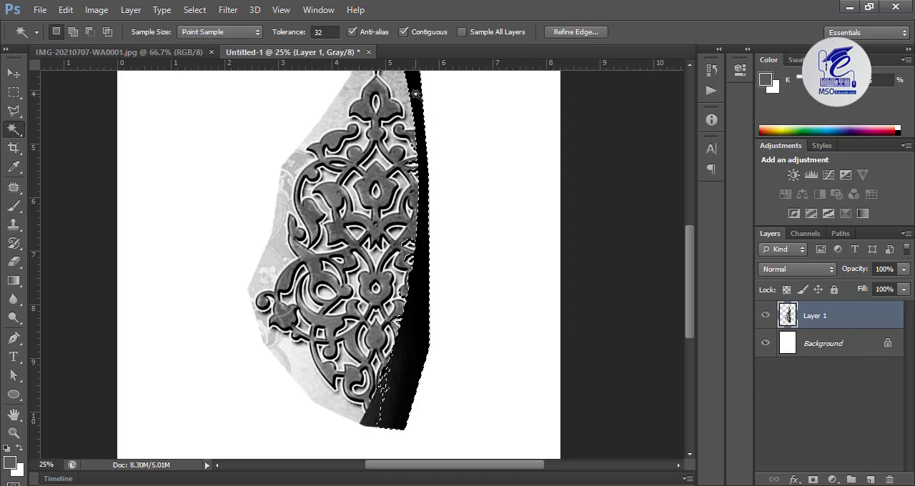
{"action": "key", "text": "Delete"}
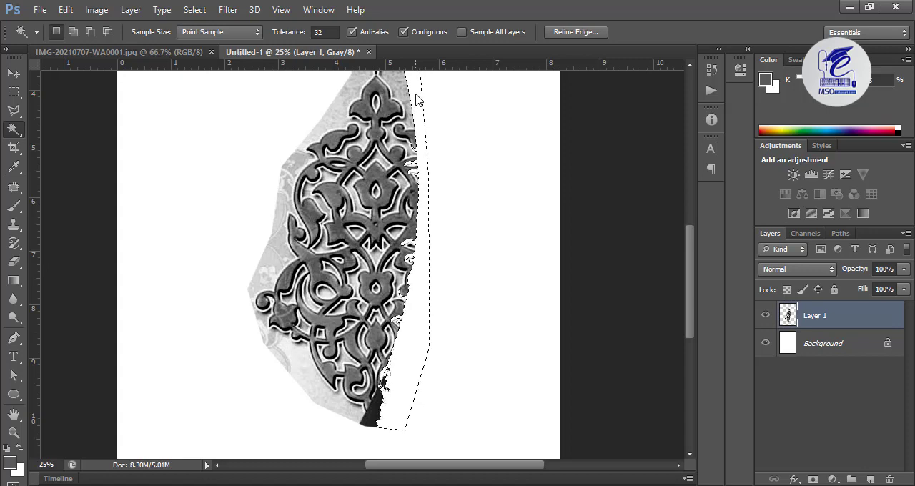
{"action": "key", "text": "ctrl+d"}
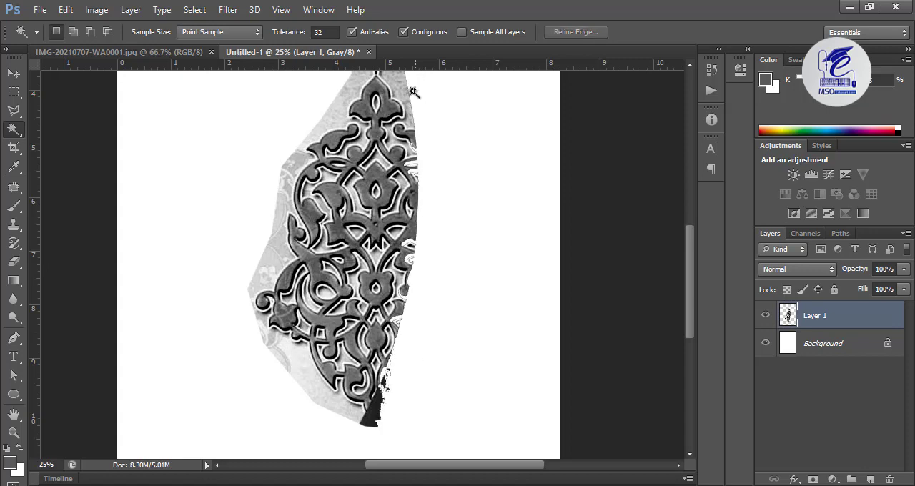
Delete the light grey background areas along the ornament's left side using Magic Wand selections
{"action": "left_click", "coordinate": [281, 245]}
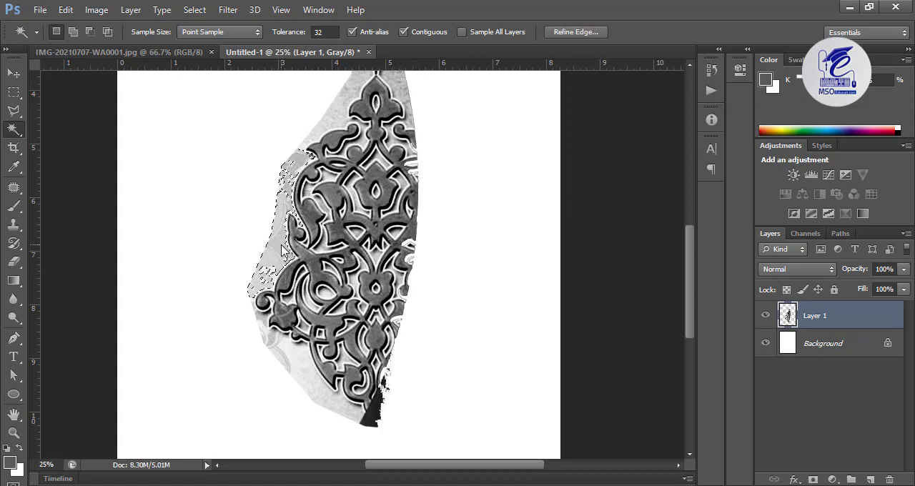
{"action": "key", "text": "Delete"}
{"action": "left_click", "coordinate": [302, 366]}
{"action": "key", "text": "Delete"}
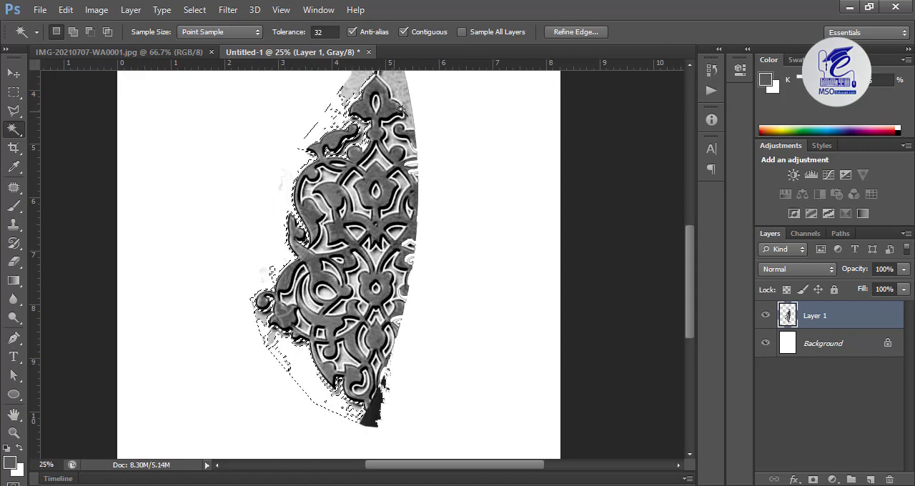
Delete the light grey background on both sides of the ornament's upper tip with the Magic Wand and deselect
{"action": "left_click", "coordinate": [393, 78]}
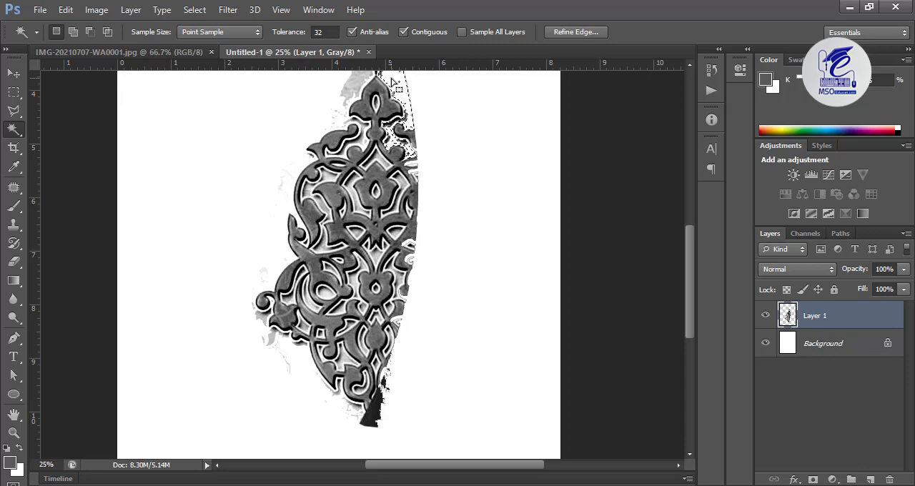
{"action": "key", "text": "ctrl+d"}
{"action": "left_click_drag", "start_coordinate": [429, 155], "coordinate": [421, 221]}
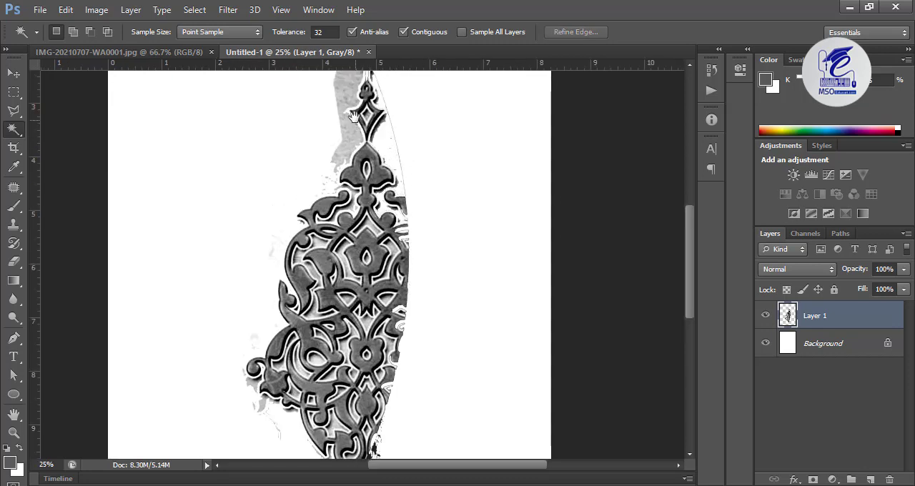
{"action": "left_click_drag", "start_coordinate": [353, 116], "coordinate": [346, 177]}
{"action": "left_click", "coordinate": [339, 152]}
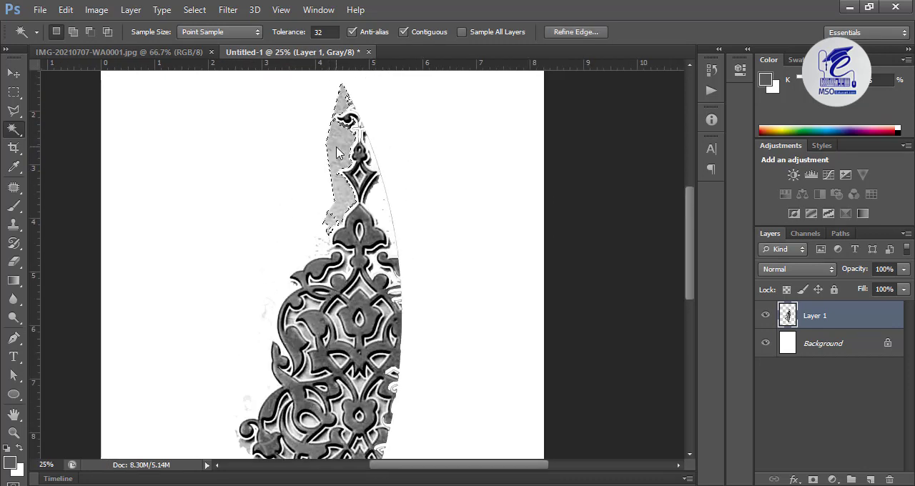
{"action": "key", "text": "Delete"}
{"action": "key", "text": "ctrl+d"}
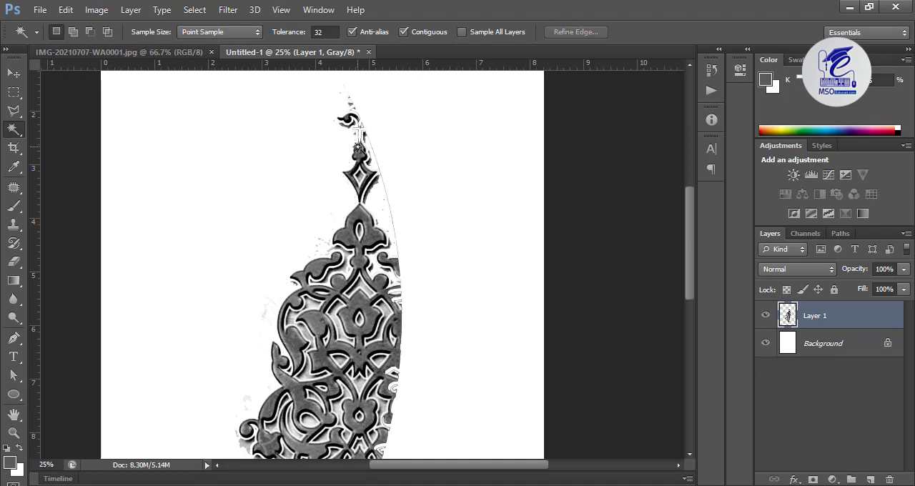
Try to delete the black wedge at the ornament's lower tip with the Magic Wand, undo the deletion and deselect
{"action": "scroll", "coordinate": [357, 148], "scroll_direction": "down", "scroll_amount": 5}
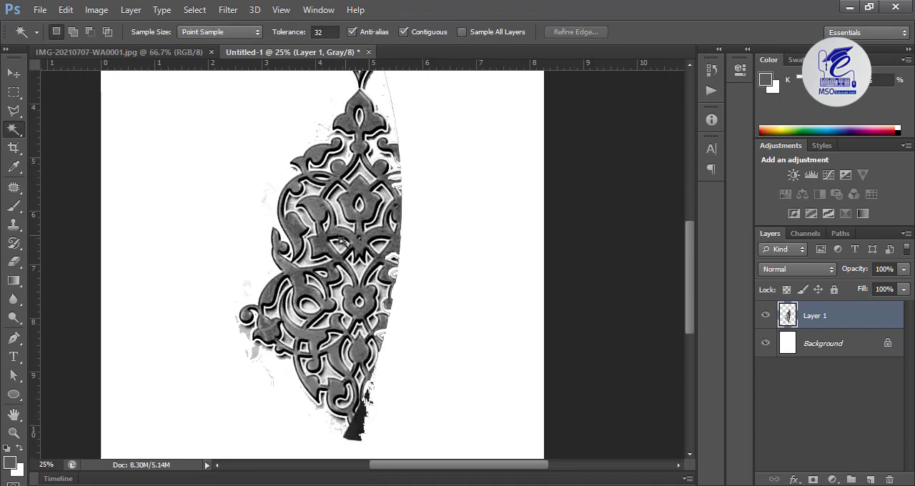
{"action": "left_click", "coordinate": [359, 398]}
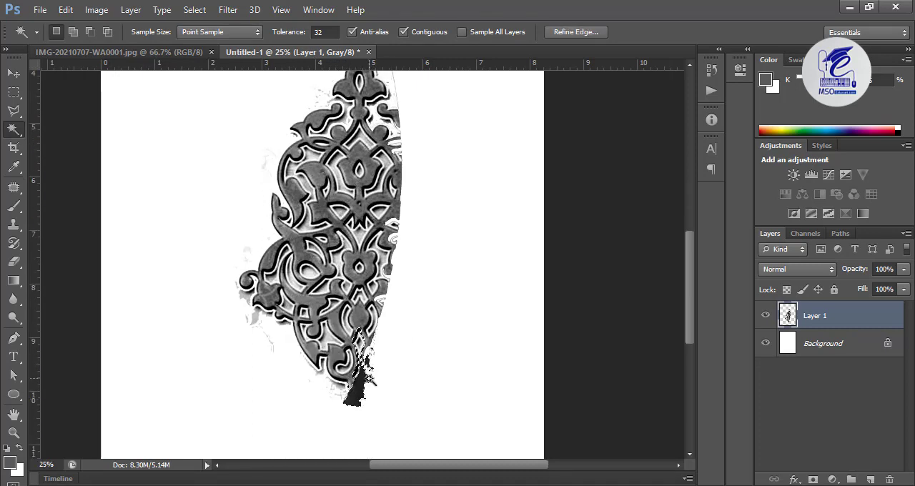
{"action": "key", "text": "Delete"}
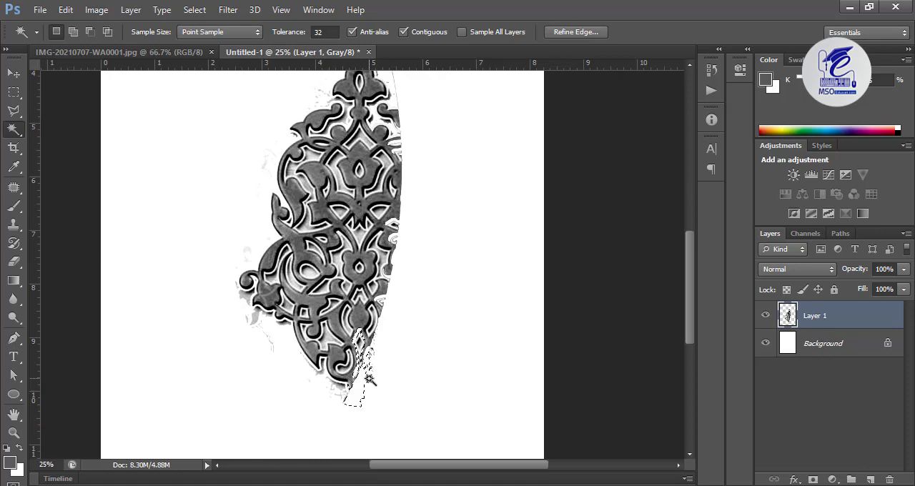
{"action": "key", "text": "ctrl+z"}
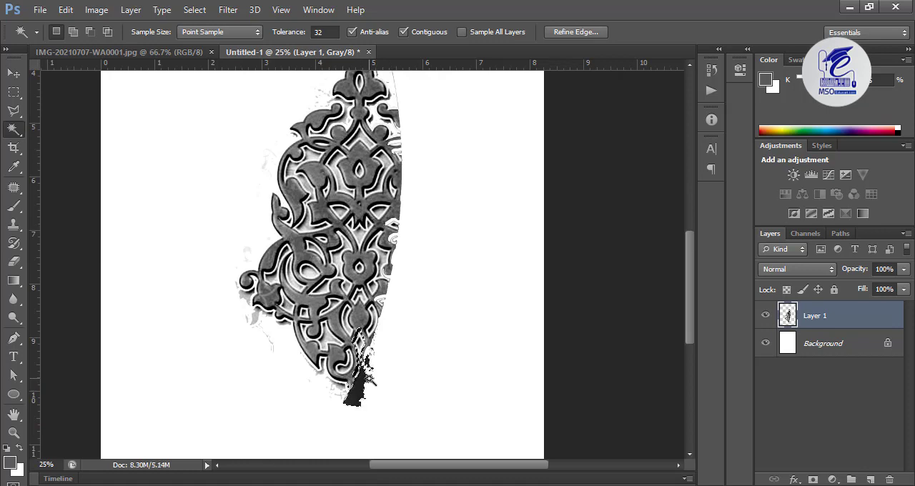
{"action": "key", "text": "ctrl+d"}
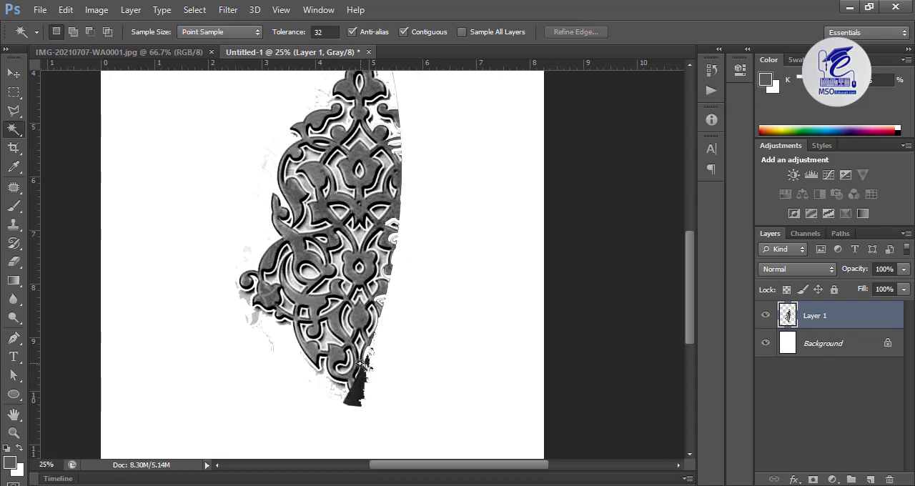
Delete the grey infill inside the large upper-left scroll, including the patches at its lower end, with the Magic Wand, and deselect
{"action": "key", "text": "ctrl+plus"}
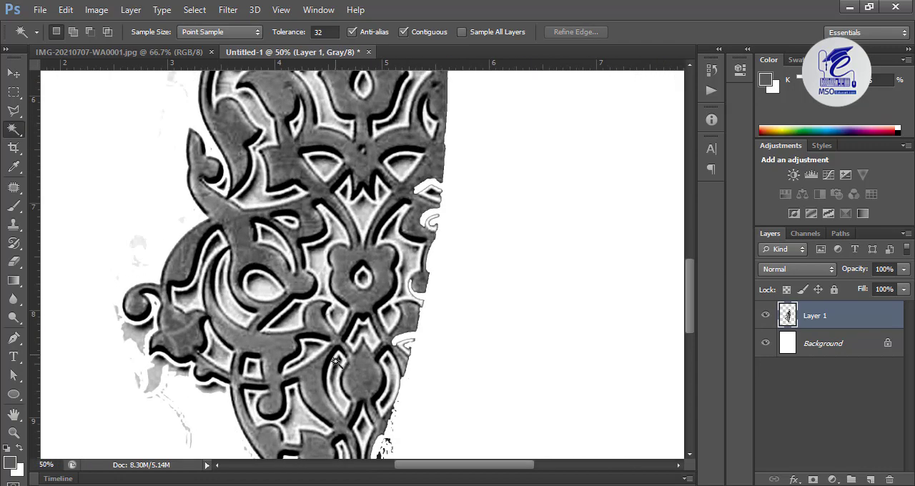
{"action": "scroll", "coordinate": [319, 243], "scroll_direction": "up", "scroll_amount": 3}
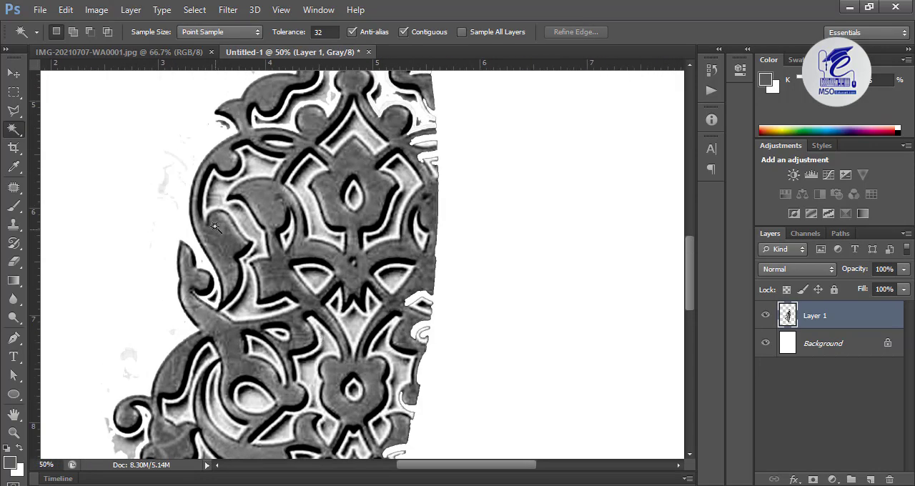
{"action": "left_click", "coordinate": [220, 191]}
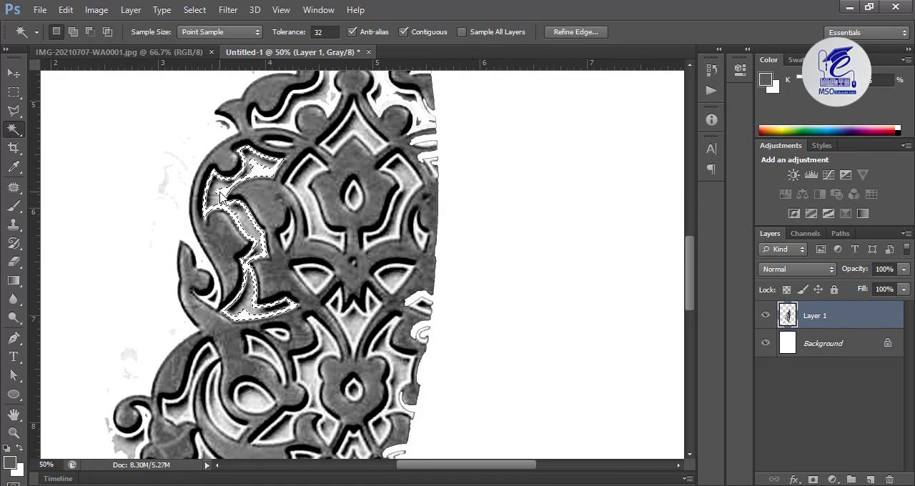
{"action": "key", "text": "ctrl+d"}
{"action": "left_click", "coordinate": [243, 296]}
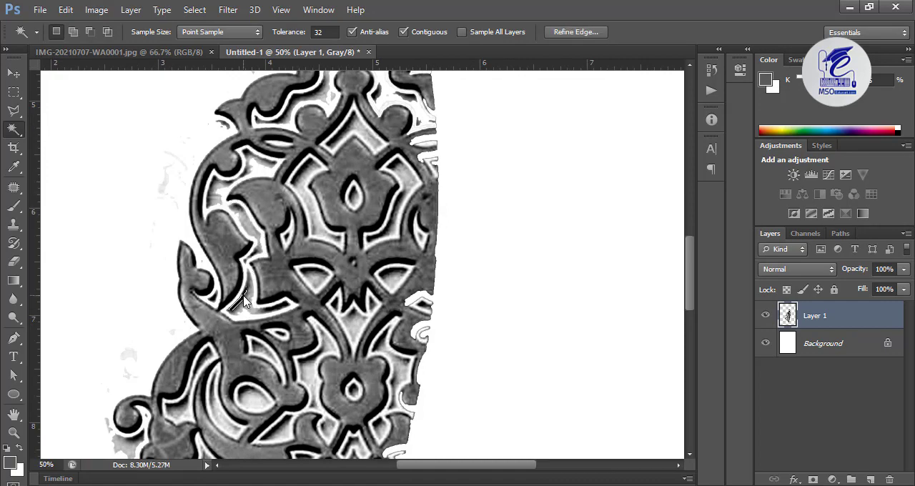
{"action": "left_click", "coordinate": [249, 309]}
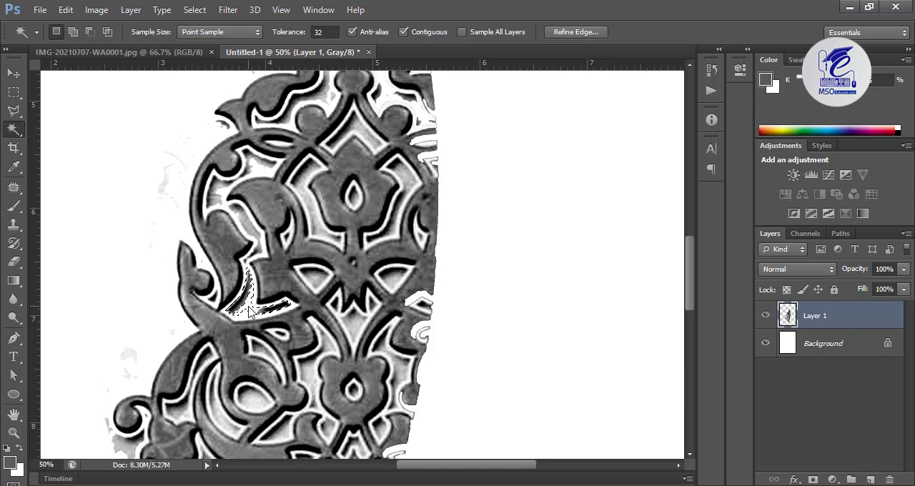
{"action": "left_click", "coordinate": [236, 308]}
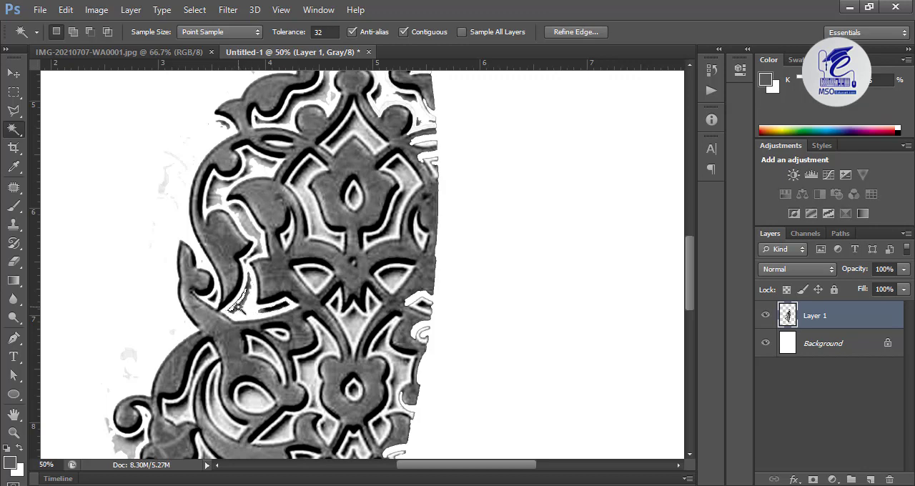
{"action": "left_click", "coordinate": [243, 309]}
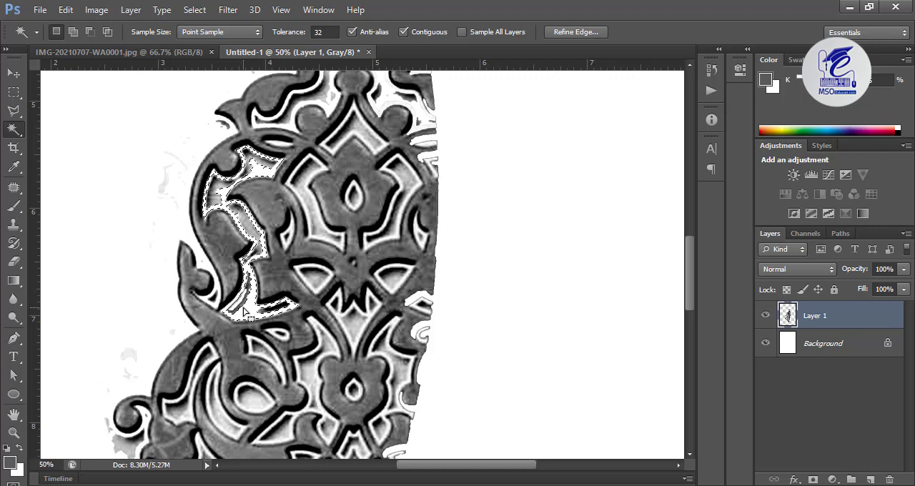
{"action": "key", "text": "ctrl+d"}
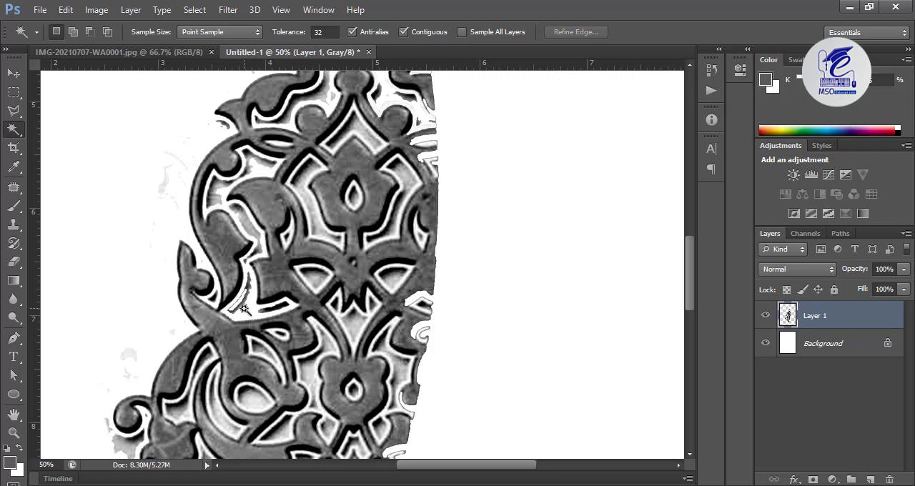
Delete the grey infill and shading along the left side of the central upper flower with the Magic Wand
{"action": "left_click", "coordinate": [304, 189]}
{"action": "key", "text": "Delete"}
{"action": "key", "text": "ctrl+d"}
{"action": "left_click", "coordinate": [305, 172]}
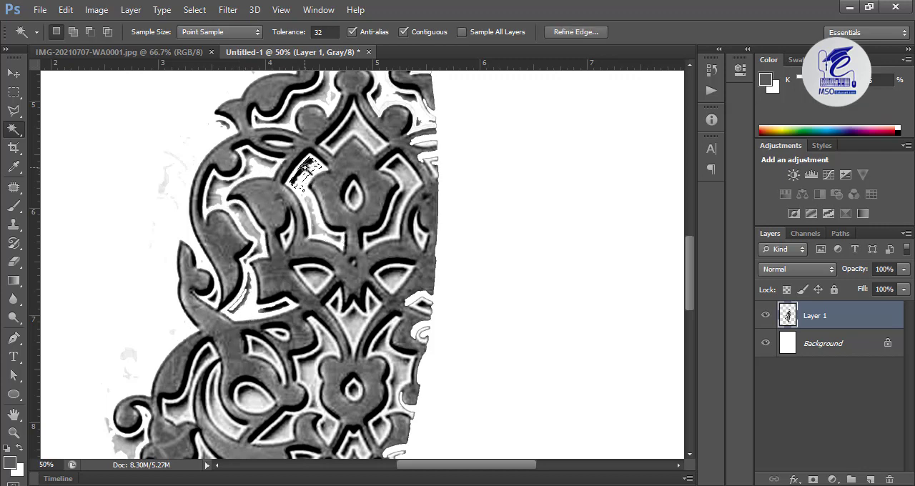
{"action": "key", "text": "Delete"}
{"action": "left_click", "coordinate": [311, 223]}
{"action": "left_click", "coordinate": [314, 218]}
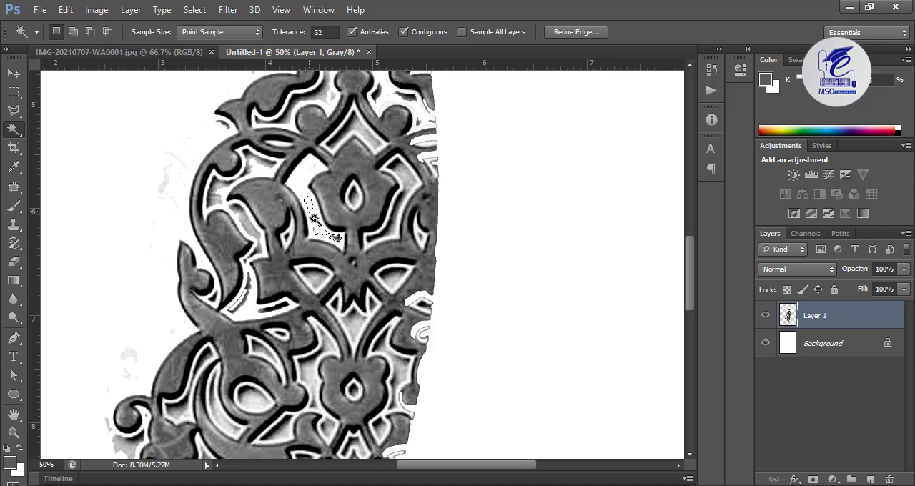
Delete the leftover grey patches inside the upper-left scroll, and with Magic Wand tolerance 50 the shading beneath the leaf above it
{"action": "left_click", "coordinate": [251, 221]}
{"action": "key", "text": "Delete"}
{"action": "left_click", "coordinate": [219, 195]}
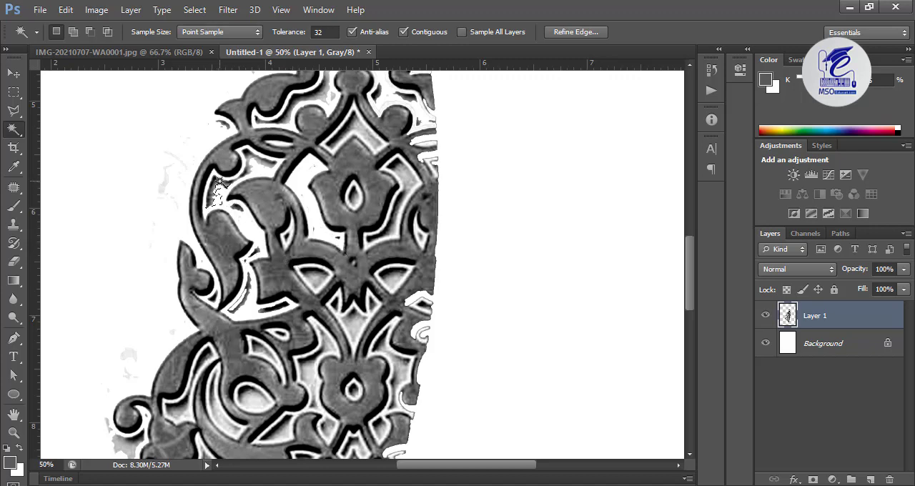
{"action": "key", "text": "Delete"}
{"action": "left_click", "coordinate": [249, 176]}
{"action": "key", "text": "Delete"}
{"action": "left_click", "coordinate": [318, 100]}
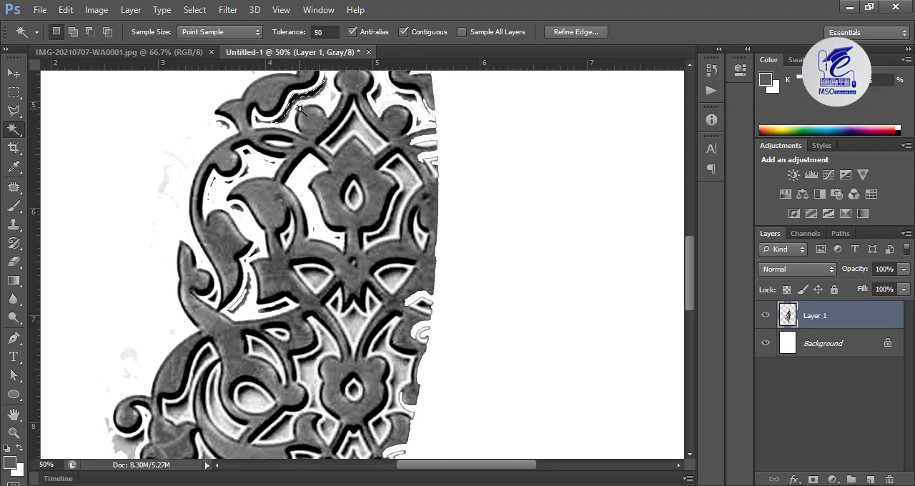
{"action": "key", "text": "Delete"}
Try deleting the diamond infill above the upper flower at Magic Wand tolerance 100, undo it, reset the tolerance to 50 and deselect
{"action": "left_click", "coordinate": [328, 29]}
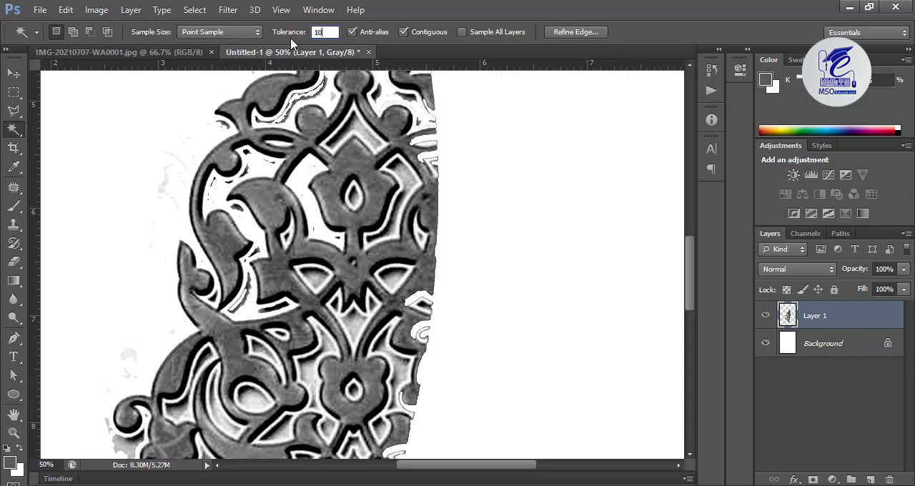
{"action": "left_click", "coordinate": [370, 139]}
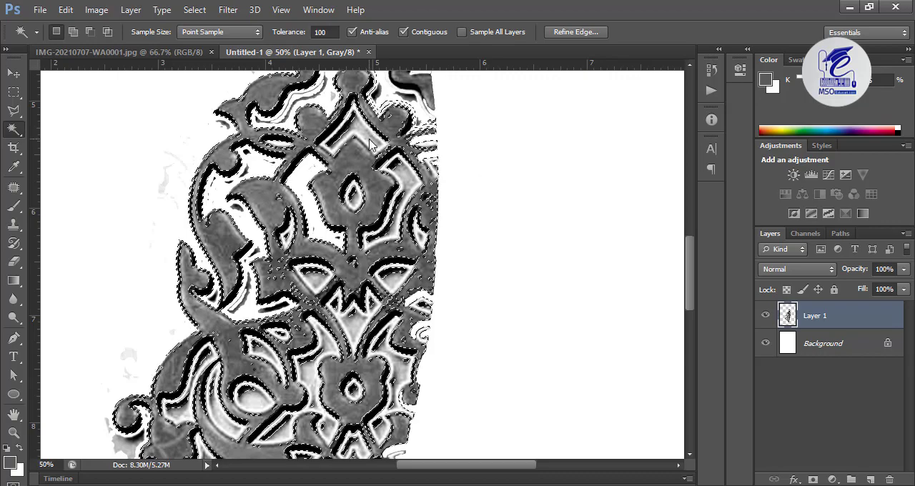
{"action": "key", "text": "Delete"}
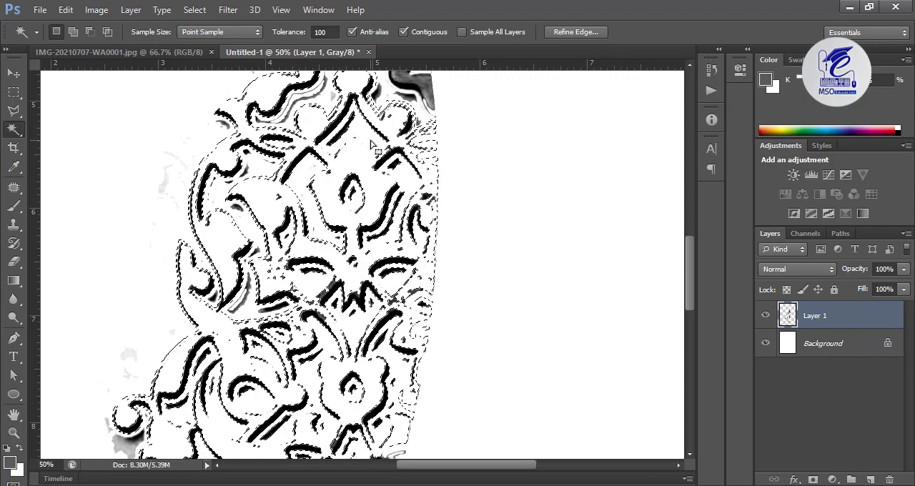
{"action": "key", "text": "ctrl+z"}
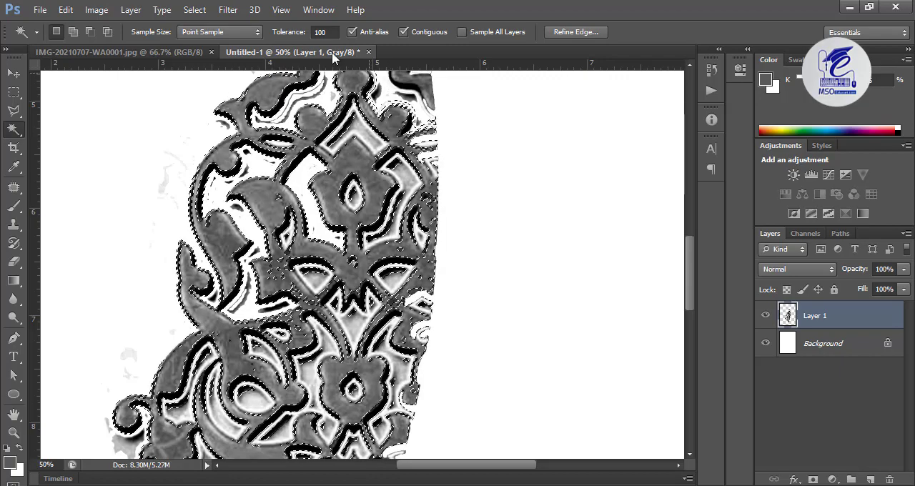
{"action": "left_click", "coordinate": [326, 32]}
{"action": "type", "text": "50"}
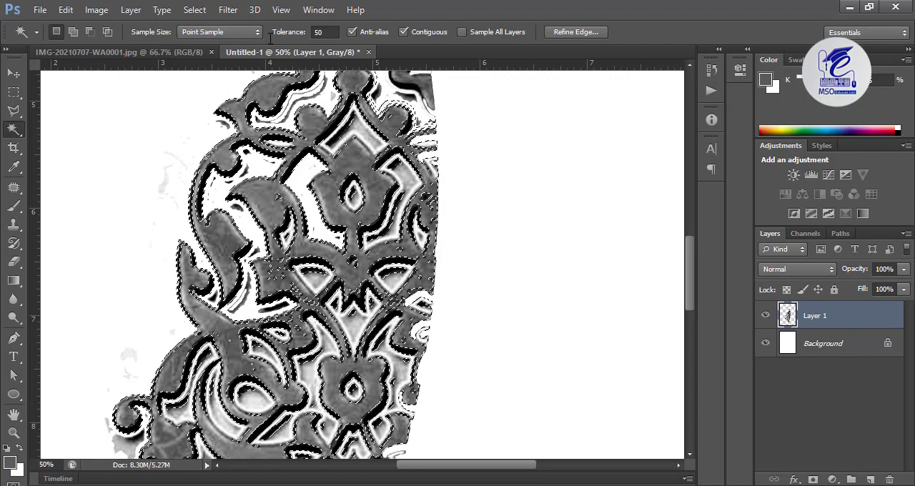
{"action": "key", "text": "ctrl+d"}
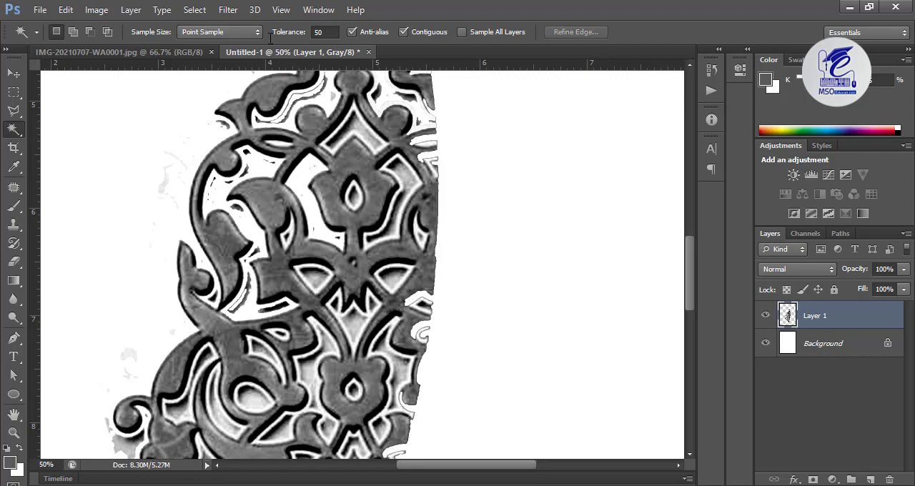
Delete the grey infill in the diamond above the upper flower and in the openings beneath that flower
{"action": "left_click", "coordinate": [363, 129]}
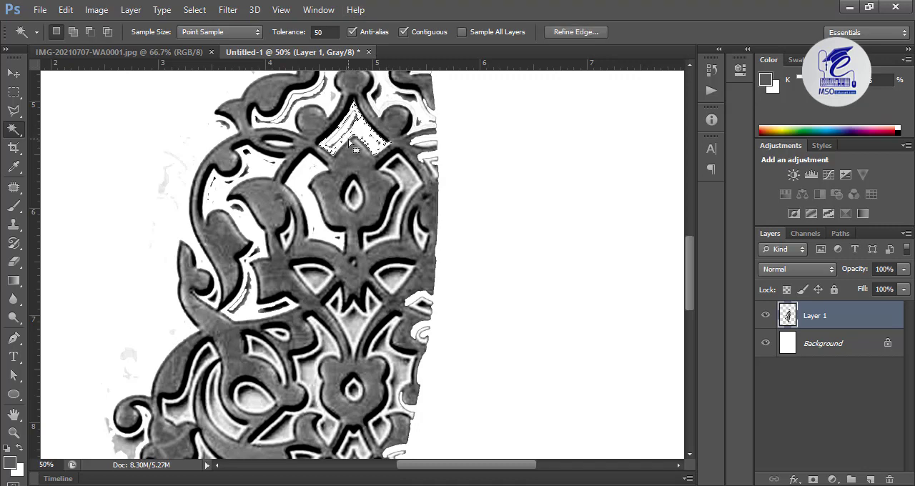
{"action": "left_click", "coordinate": [350, 313]}
{"action": "key", "text": "Delete"}
{"action": "left_click", "coordinate": [393, 275]}
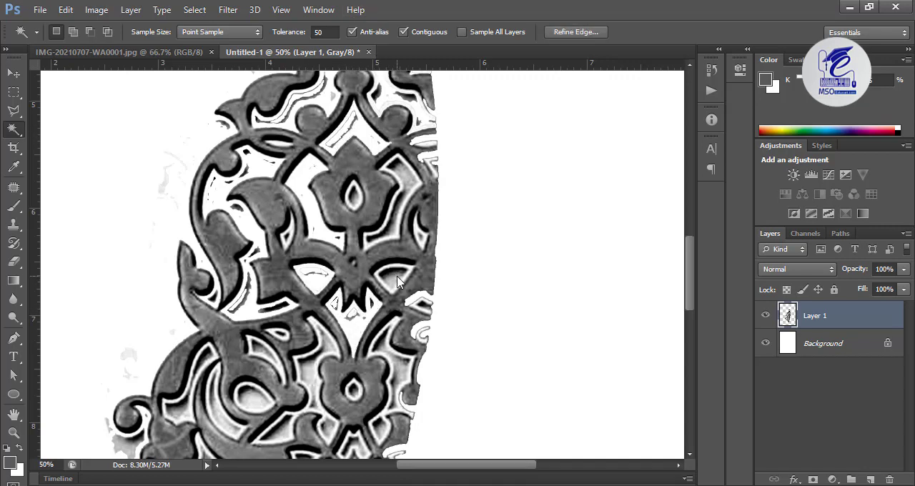
{"action": "key", "text": "Delete"}
Delete the grey background to the left of the lower flower, down to the strip under the round scroll
{"action": "left_click", "coordinate": [311, 373]}
{"action": "key", "text": "Delete"}
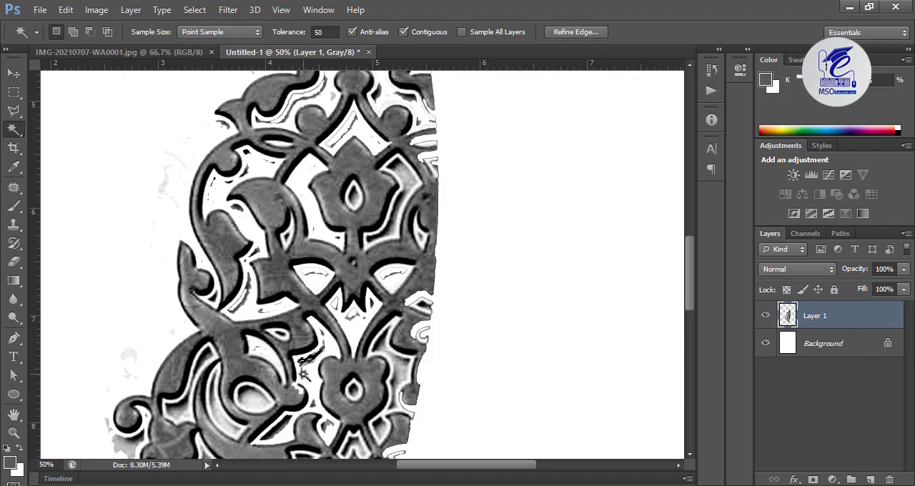
{"action": "left_click", "coordinate": [276, 433]}
{"action": "key", "text": "Delete"}
Delete the grey infill inside the round lower-left scroll's inner rings and in the gap beside its outer leaf
{"action": "left_click", "coordinate": [220, 419]}
{"action": "key", "text": "Delete"}
{"action": "left_click", "coordinate": [213, 385]}
{"action": "left_click", "coordinate": [204, 367]}
{"action": "key", "text": "Delete"}
{"action": "left_click", "coordinate": [181, 405]}
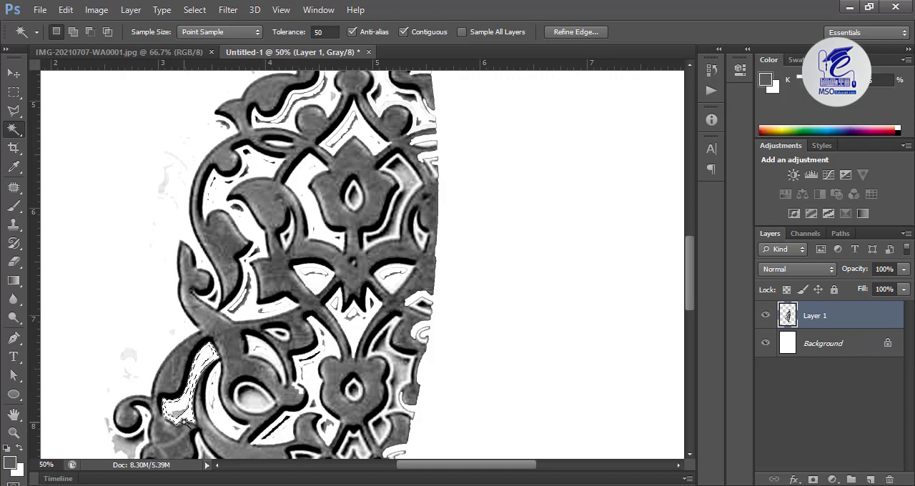
{"action": "key", "text": "Delete"}
Delete the grey shading below the outermost left curl and select the infill in the gap beside the left bud
{"action": "scroll", "coordinate": [181, 400], "scroll_direction": "down", "scroll_amount": 6}
{"action": "left_click", "coordinate": [127, 245]}
{"action": "key", "text": "Delete"}
{"action": "left_click", "coordinate": [210, 256]}
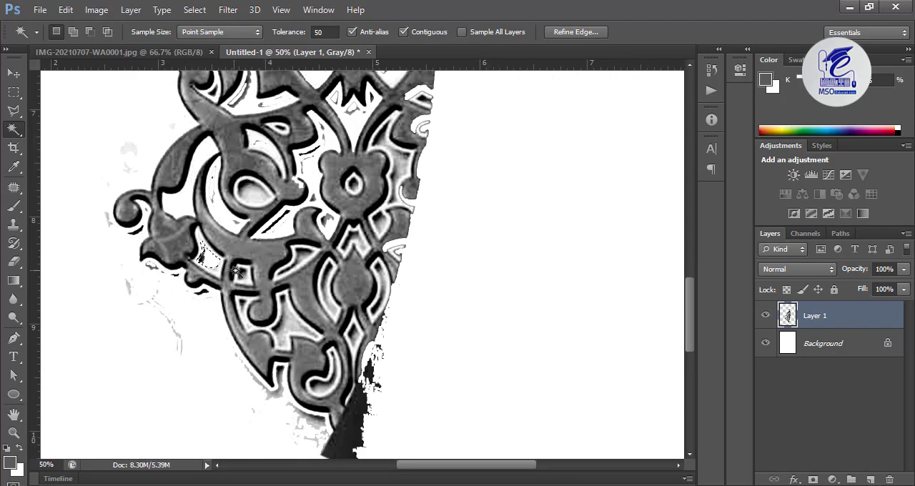
Delete the grey infill between the lower stems and the shading along the ornament's lower-left edge
{"action": "left_click", "coordinate": [329, 300]}
{"action": "key", "text": "Delete"}
{"action": "left_click", "coordinate": [294, 327]}
{"action": "key", "text": "Delete"}
{"action": "left_click", "coordinate": [276, 389]}
Delete the grey infill in the diamond beneath the lower flower and in the openings left of the drop-shaped motif
{"action": "key", "text": "Delete"}
{"action": "left_click", "coordinate": [306, 418]}
{"action": "key", "text": "Delete"}
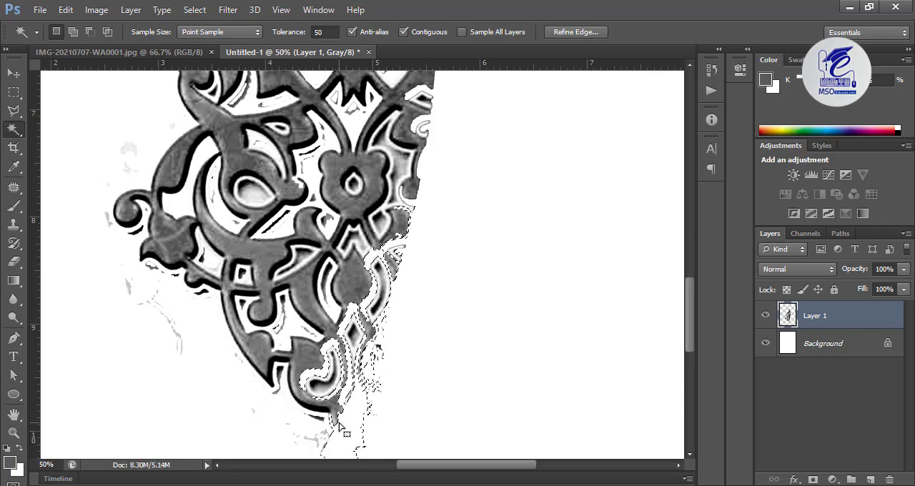
{"action": "left_click", "coordinate": [353, 242]}
{"action": "key", "text": "Delete"}
{"action": "left_click", "coordinate": [327, 281]}
Delete the leftover infill under the round scroll and the grey centre of its spiral
{"action": "key", "text": "Delete"}
{"action": "left_click", "coordinate": [300, 258]}
{"action": "key", "text": "Delete"}
{"action": "left_click", "coordinate": [271, 226]}
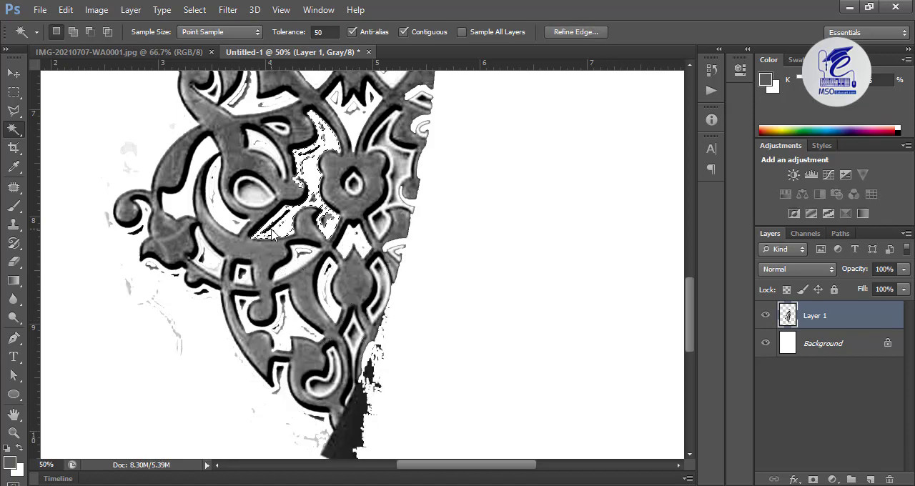
Delete the grey background to the right of the lower flower with the Magic Wand
{"action": "key", "text": "Delete"}
{"action": "key", "text": "Delete"}
{"action": "left_click", "coordinate": [249, 189]}
Delete the grey patch at the lower right of the lower flower with the Magic Wand
{"action": "key", "text": "Delete"}
{"action": "scroll", "coordinate": [314, 208], "scroll_direction": "up", "scroll_amount": 3}
{"action": "left_click", "coordinate": [393, 300]}
{"action": "key", "text": "Delete"}
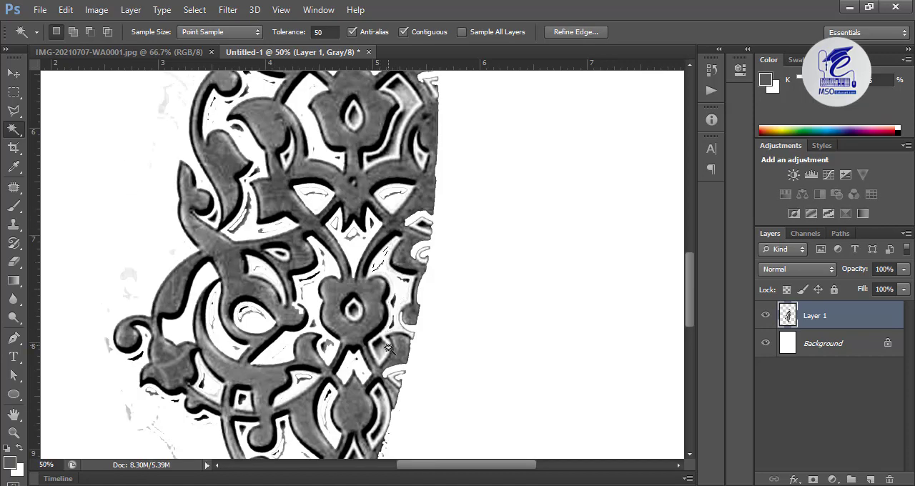
{"action": "left_click", "coordinate": [379, 346]}
{"action": "key", "text": "Delete"}
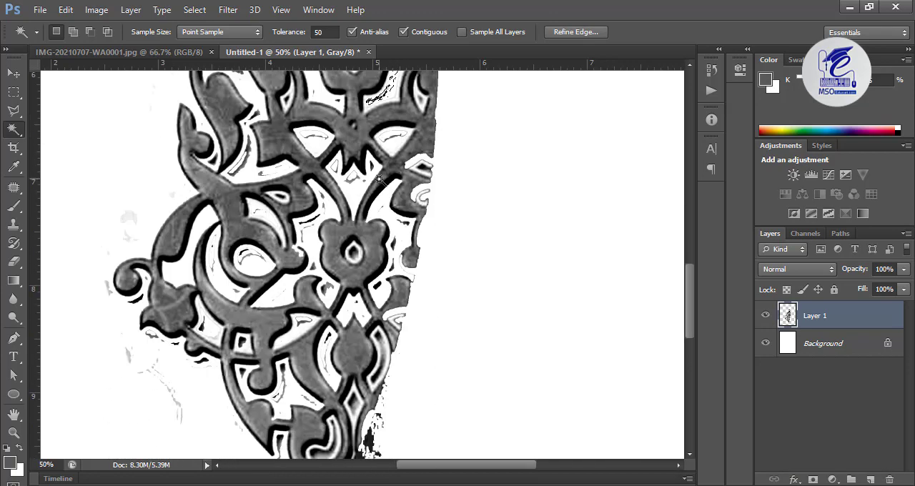
{"action": "scroll", "coordinate": [379, 179], "scroll_direction": "down", "scroll_amount": 3}
Erase the leftover outline and grey smudge between the upper-left leaf and the round bud with a 15 px Eraser
{"action": "left_click", "coordinate": [13, 261]}
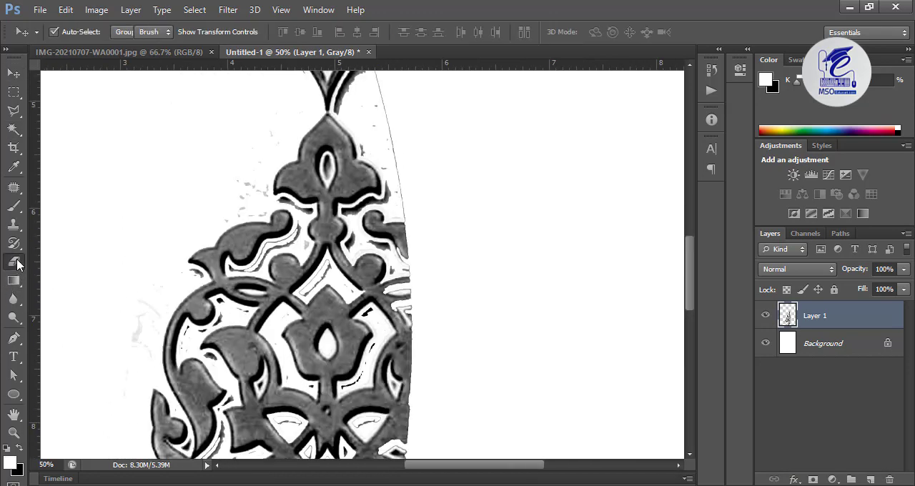
{"action": "key", "text": "e"}
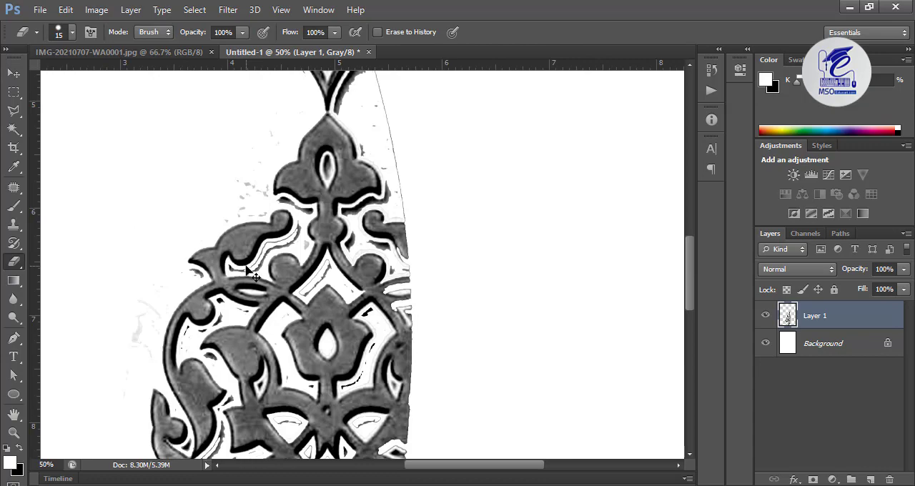
{"action": "key", "text": "ctrl+plus"}
{"action": "key", "text": "ctrl+plus"}
{"action": "key", "text": "ctrl+plus"}
{"action": "left_click_drag", "start_coordinate": [149, 214], "coordinate": [477, 228]}
{"action": "mouse_move", "coordinate": [439, 121]}
{"action": "left_mouse_down"}
{"action": "mouse_move", "coordinate": [427, 177]}
{"action": "mouse_move", "coordinate": [412, 175]}
{"action": "mouse_move", "coordinate": [309, 214]}
{"action": "mouse_move", "coordinate": [287, 266]}
{"action": "mouse_move", "coordinate": [249, 310]}
{"action": "mouse_move", "coordinate": [166, 301]}
{"action": "left_mouse_up"}
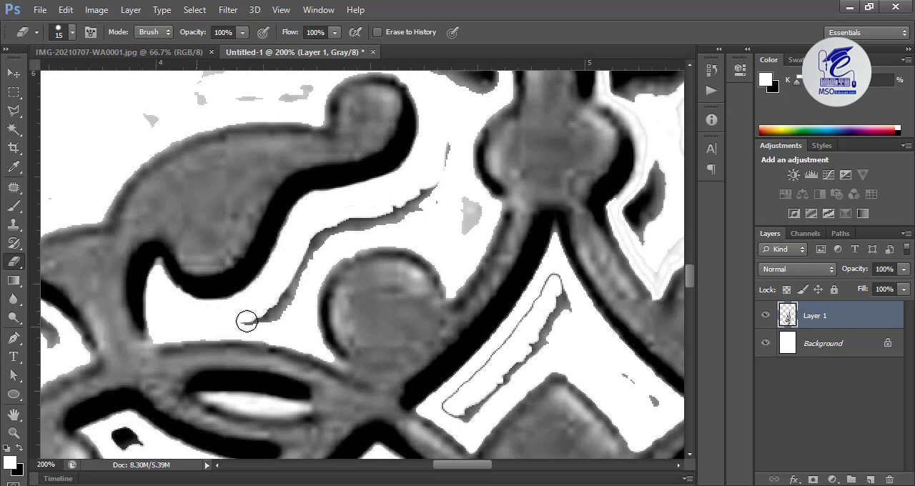
{"action": "mouse_move", "coordinate": [246, 322]}
{"action": "left_mouse_down"}
{"action": "mouse_move", "coordinate": [269, 313]}
{"action": "mouse_move", "coordinate": [327, 229]}
{"action": "mouse_move", "coordinate": [410, 210]}
{"action": "mouse_move", "coordinate": [447, 162]}
{"action": "mouse_move", "coordinate": [428, 189]}
{"action": "mouse_move", "coordinate": [367, 229]}
{"action": "mouse_move", "coordinate": [444, 198]}
{"action": "mouse_move", "coordinate": [476, 226]}
{"action": "left_mouse_up"}
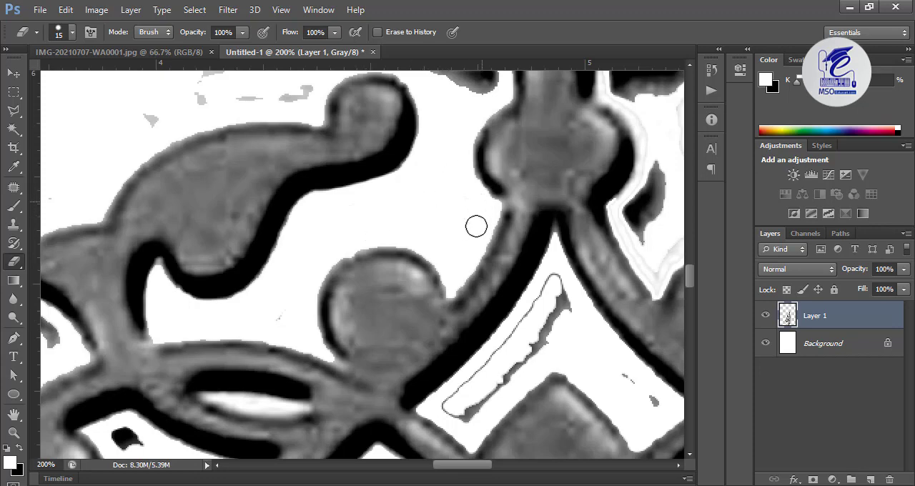
{"action": "left_click_drag", "start_coordinate": [437, 170], "coordinate": [412, 208]}
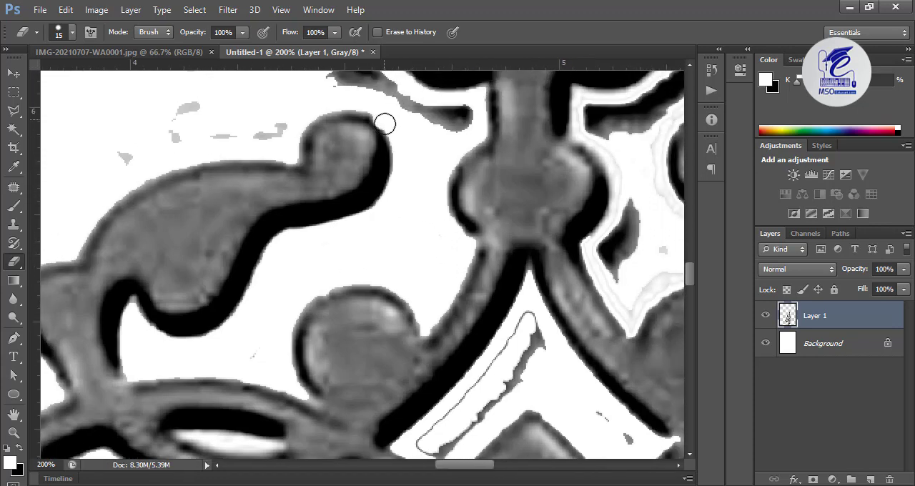
{"action": "mouse_move", "coordinate": [384, 123]}
{"action": "left_mouse_down"}
{"action": "mouse_move", "coordinate": [293, 214]}
{"action": "mouse_move", "coordinate": [121, 343]}
{"action": "mouse_move", "coordinate": [114, 337]}
{"action": "mouse_move", "coordinate": [394, 184]}
{"action": "mouse_move", "coordinate": [397, 332]}
{"action": "left_mouse_up"}
{"action": "left_click_drag", "start_coordinate": [463, 269], "coordinate": [229, 181]}
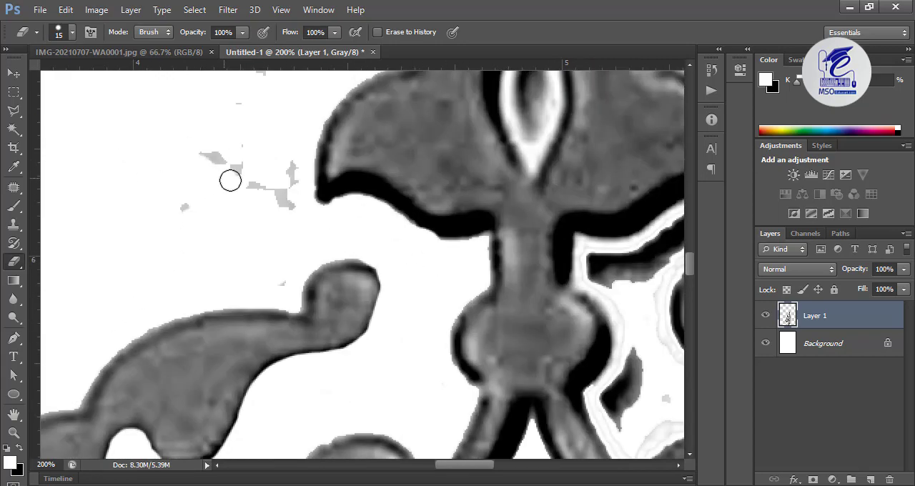
{"action": "key", "text": "ctrl+z"}
{"action": "key", "text": "ctrl+alt+z"}
Enlarge the Eraser to remove the grey specks left of the trefoil, with a smaller size for the fine spots
{"action": "key", "text": "]"}
{"action": "key", "text": "]"}
{"action": "key", "text": "]"}
{"action": "key", "text": "]"}
{"action": "key", "text": "]"}
{"action": "key", "text": "]"}
{"action": "key", "text": "]"}
{"action": "key", "text": "]"}
{"action": "left_click_drag", "start_coordinate": [176, 146], "coordinate": [141, 260]}
{"action": "scroll", "coordinate": [336, 200], "scroll_direction": "up", "scroll_amount": 1}
{"action": "key", "text": "["}
{"action": "key", "text": "["}
{"action": "key", "text": "["}
{"action": "key", "text": "["}
{"action": "key", "text": "["}
{"action": "key", "text": "["}
{"action": "key", "text": "["}
{"action": "key", "text": "["}
{"action": "key", "text": "["}
{"action": "key", "text": "["}
{"action": "mouse_move", "coordinate": [360, 251]}
{"action": "left_mouse_down"}
{"action": "mouse_move", "coordinate": [351, 233]}
{"action": "mouse_move", "coordinate": [444, 302]}
{"action": "left_mouse_up"}
Erase the leftover marks around the trefoil's tip and the stem above it with a 20 px Eraser
{"action": "key", "text": "]"}
{"action": "key", "text": "]"}
{"action": "key", "text": "]"}
{"action": "left_click_drag", "start_coordinate": [571, 93], "coordinate": [363, 458]}
{"action": "mouse_move", "coordinate": [454, 240]}
{"action": "left_mouse_down"}
{"action": "mouse_move", "coordinate": [453, 353]}
{"action": "mouse_move", "coordinate": [474, 268]}
{"action": "left_mouse_up"}
{"action": "left_click_drag", "start_coordinate": [608, 250], "coordinate": [291, 281]}
{"action": "left_click_drag", "start_coordinate": [353, 219], "coordinate": [518, 260]}
{"action": "left_click_drag", "start_coordinate": [384, 247], "coordinate": [379, 479]}
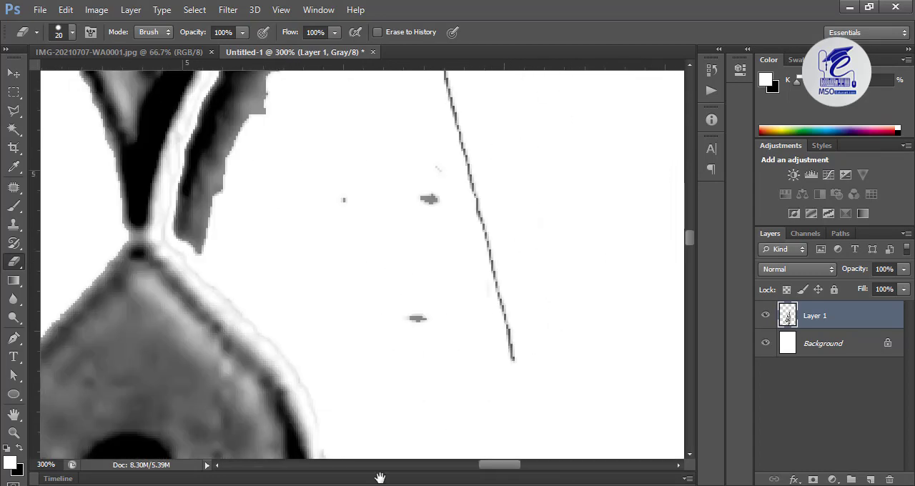
Erase the thin boundary line and the grey specks to the right of the trefoil's tip
{"action": "left_click_drag", "start_coordinate": [505, 343], "coordinate": [461, 136]}
{"action": "left_click_drag", "start_coordinate": [400, 236], "coordinate": [377, 410]}
{"action": "mouse_move", "coordinate": [355, 87]}
{"action": "left_mouse_down"}
{"action": "mouse_move", "coordinate": [167, 374]}
{"action": "mouse_move", "coordinate": [330, 138]}
{"action": "left_mouse_up"}
{"action": "left_click_drag", "start_coordinate": [330, 138], "coordinate": [267, 313]}
{"action": "mouse_move", "coordinate": [183, 373]}
{"action": "left_mouse_down"}
{"action": "mouse_move", "coordinate": [292, 215]}
{"action": "mouse_move", "coordinate": [276, 262]}
{"action": "left_mouse_up"}
{"action": "left_click_drag", "start_coordinate": [391, 75], "coordinate": [443, 233]}
{"action": "mouse_move", "coordinate": [332, 325]}
{"action": "left_mouse_down"}
{"action": "mouse_move", "coordinate": [196, 308]}
{"action": "mouse_move", "coordinate": [250, 343]}
{"action": "left_mouse_up"}
Erase the dark shading and halo along the right side of the stem above the trefoil
{"action": "left_click_drag", "start_coordinate": [344, 129], "coordinate": [430, 304]}
{"action": "left_click_drag", "start_coordinate": [256, 224], "coordinate": [329, 254]}
{"action": "left_click_drag", "start_coordinate": [433, 312], "coordinate": [565, 454]}
{"action": "left_click_drag", "start_coordinate": [307, 136], "coordinate": [465, 319]}
{"action": "mouse_move", "coordinate": [422, 326]}
{"action": "left_mouse_down"}
{"action": "mouse_move", "coordinate": [389, 324]}
{"action": "mouse_move", "coordinate": [371, 421]}
{"action": "left_mouse_up"}
{"action": "mouse_move", "coordinate": [145, 193]}
{"action": "left_mouse_down"}
{"action": "mouse_move", "coordinate": [146, 393]}
{"action": "mouse_move", "coordinate": [145, 342]}
{"action": "left_mouse_up"}
{"action": "mouse_move", "coordinate": [315, 82]}
{"action": "left_mouse_down"}
{"action": "mouse_move", "coordinate": [490, 372]}
{"action": "mouse_move", "coordinate": [493, 411]}
{"action": "left_mouse_up"}
Erase the grey core inside the diamond finial above the trefoil, starting with a 5 px Eraser
{"action": "key", "text": "ctrl+minus"}
{"action": "left_click_drag", "start_coordinate": [457, 443], "coordinate": [447, 289]}
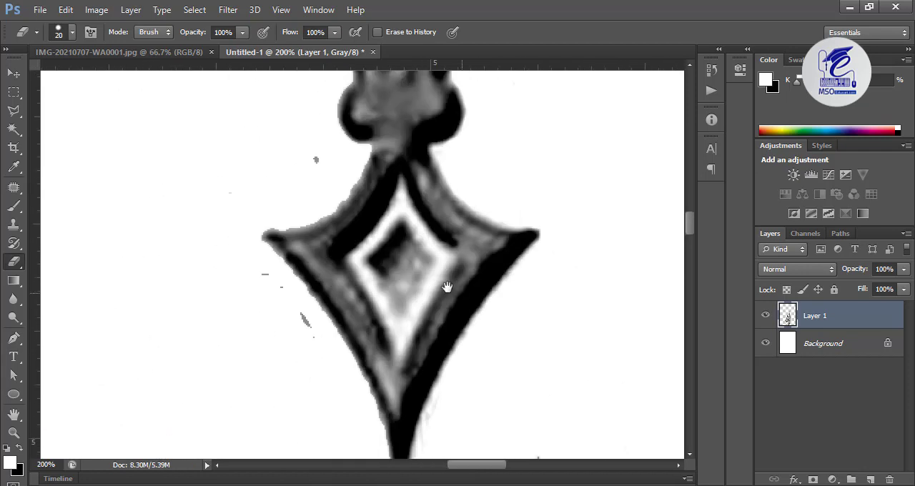
{"action": "left_click_drag", "start_coordinate": [400, 229], "coordinate": [406, 296]}
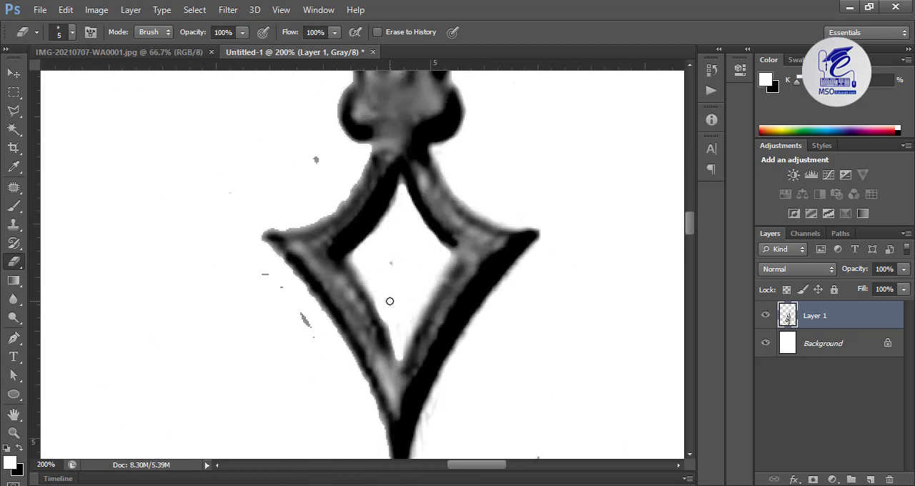
{"action": "key", "text": "bracketright"}
{"action": "key", "text": "bracketright"}
{"action": "key", "text": "bracketright"}
{"action": "key", "text": "bracketright"}
{"action": "key", "text": "bracketright"}
{"action": "key", "text": "bracketright"}
{"action": "key", "text": "bracketright"}
{"action": "key", "text": "bracketright"}
{"action": "left_click", "coordinate": [390, 269]}
Erase the specks left of the diamond finial and the smudges below the trefoil's right lobe with a 25 px Eraser
{"action": "left_click_drag", "start_coordinate": [315, 429], "coordinate": [286, 79]}
{"action": "mouse_move", "coordinate": [276, 454]}
{"action": "left_mouse_down"}
{"action": "mouse_move", "coordinate": [253, 236]}
{"action": "mouse_move", "coordinate": [96, 236]}
{"action": "left_mouse_up"}
{"action": "mouse_move", "coordinate": [423, 264]}
{"action": "left_mouse_down"}
{"action": "mouse_move", "coordinate": [268, 303]}
{"action": "mouse_move", "coordinate": [369, 262]}
{"action": "left_mouse_up"}
{"action": "left_click", "coordinate": [311, 404]}
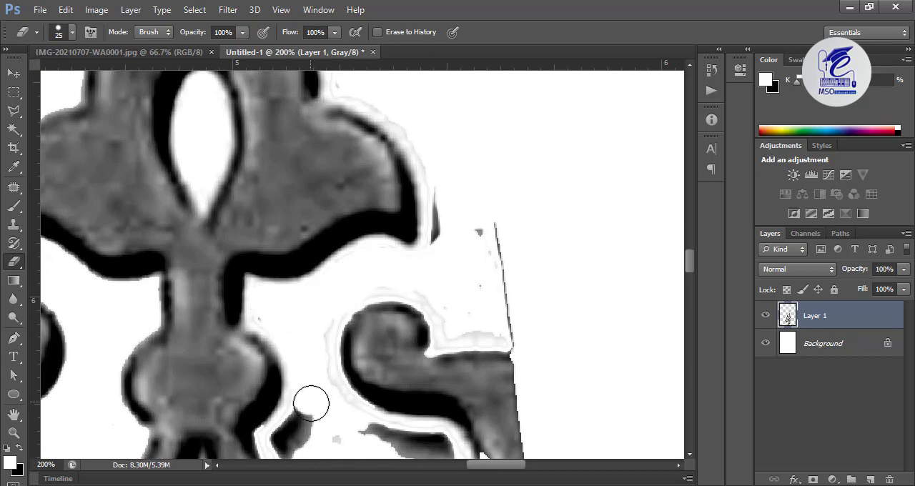
{"action": "left_click_drag", "start_coordinate": [373, 292], "coordinate": [393, 294]}
{"action": "key", "text": "ctrl+alt+z"}
{"action": "key", "text": "ctrl+alt+z"}
{"action": "key", "text": "ctrl+alt+z"}
Erase the boundary line and leftover shading around the cut-off scroll to the right of the round knot
{"action": "left_click_drag", "start_coordinate": [453, 207], "coordinate": [275, 310]}
{"action": "left_click_drag", "start_coordinate": [465, 240], "coordinate": [384, 274]}
{"action": "left_click_drag", "start_coordinate": [400, 89], "coordinate": [354, 284]}
{"action": "mouse_move", "coordinate": [213, 151]}
{"action": "left_mouse_down"}
{"action": "mouse_move", "coordinate": [254, 180]}
{"action": "mouse_move", "coordinate": [388, 381]}
{"action": "left_mouse_up"}
{"action": "left_click_drag", "start_coordinate": [464, 412], "coordinate": [500, 98]}
{"action": "mouse_move", "coordinate": [248, 104]}
{"action": "left_mouse_down"}
{"action": "mouse_move", "coordinate": [291, 194]}
{"action": "mouse_move", "coordinate": [462, 352]}
{"action": "left_mouse_up"}
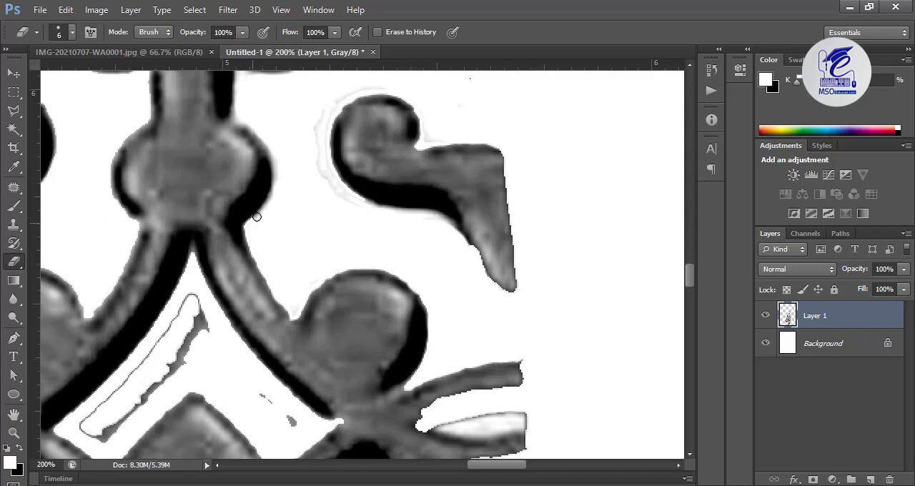
Erase the leftover outline in the diamond opening above the central flower and the marks inside the left arc
{"action": "key", "text": "ctrl+minus"}
{"action": "key", "text": "ctrl+minus"}
{"action": "key", "text": "ctrl+minus"}
{"action": "key", "text": "ctrl+minus"}
{"action": "key", "text": "ctrl+minus"}
{"action": "key", "text": "ctrl+plus"}
{"action": "key", "text": "ctrl+plus"}
{"action": "key", "text": "ctrl+plus"}
{"action": "key", "text": "ctrl+plus"}
{"action": "key", "text": "bracketright"}
{"action": "key", "text": "bracketright"}
{"action": "key", "text": "bracketright"}
{"action": "key", "text": "bracketright"}
{"action": "key", "text": "bracketright"}
{"action": "mouse_move", "coordinate": [430, 190]}
{"action": "left_mouse_down"}
{"action": "mouse_move", "coordinate": [285, 288]}
{"action": "mouse_move", "coordinate": [139, 325]}
{"action": "mouse_move", "coordinate": [208, 390]}
{"action": "left_mouse_up"}
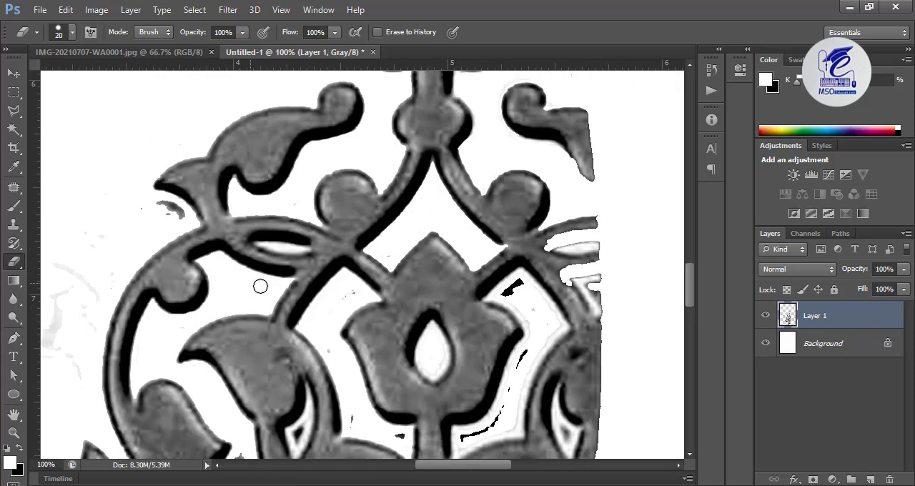
Erase the grey marks beside the upper-left leaf and the specks left of the central flower
{"action": "key", "text": "ctrl+plus"}
{"action": "left_click_drag", "start_coordinate": [75, 224], "coordinate": [353, 381]}
{"action": "key", "text": "ctrl+minus"}
{"action": "left_click_drag", "start_coordinate": [490, 412], "coordinate": [365, 213]}
{"action": "left_click_drag", "start_coordinate": [366, 176], "coordinate": [360, 163]}
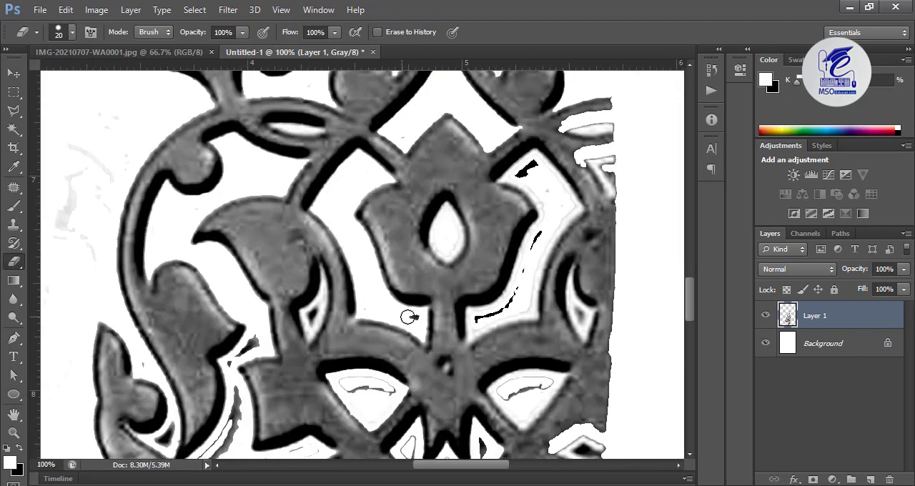
Erase the dark mark left of the central flower's stem and the leftovers in the small openings beside it
{"action": "key", "text": "ctrl+plus"}
{"action": "mouse_move", "coordinate": [390, 198]}
{"action": "left_mouse_down"}
{"action": "mouse_move", "coordinate": [398, 229]}
{"action": "mouse_move", "coordinate": [391, 292]}
{"action": "mouse_move", "coordinate": [366, 338]}
{"action": "mouse_move", "coordinate": [351, 288]}
{"action": "mouse_move", "coordinate": [377, 262]}
{"action": "mouse_move", "coordinate": [392, 205]}
{"action": "mouse_move", "coordinate": [387, 245]}
{"action": "mouse_move", "coordinate": [358, 279]}
{"action": "mouse_move", "coordinate": [369, 298]}
{"action": "left_mouse_up"}
{"action": "mouse_move", "coordinate": [251, 331]}
{"action": "left_mouse_down"}
{"action": "mouse_move", "coordinate": [484, 255]}
{"action": "mouse_move", "coordinate": [432, 314]}
{"action": "left_mouse_up"}
{"action": "mouse_move", "coordinate": [306, 450]}
{"action": "left_mouse_down"}
{"action": "mouse_move", "coordinate": [323, 263]}
{"action": "mouse_move", "coordinate": [332, 280]}
{"action": "left_mouse_up"}
Enlarge the Eraser and clear the leftover outlines and shading in the openings below and left of the central flower
{"action": "key", "text": "bracketright"}
{"action": "key", "text": "bracketright"}
{"action": "key", "text": "bracketright"}
{"action": "key", "text": "bracketright"}
{"action": "mouse_move", "coordinate": [396, 317]}
{"action": "left_mouse_down"}
{"action": "mouse_move", "coordinate": [463, 201]}
{"action": "mouse_move", "coordinate": [419, 318]}
{"action": "left_mouse_up"}
{"action": "left_click_drag", "start_coordinate": [512, 319], "coordinate": [551, 327]}
{"action": "left_click_drag", "start_coordinate": [471, 344], "coordinate": [122, 407]}
{"action": "left_click_drag", "start_coordinate": [429, 235], "coordinate": [381, 234]}
{"action": "left_click_drag", "start_coordinate": [463, 350], "coordinate": [460, 194]}
{"action": "left_click_drag", "start_coordinate": [461, 180], "coordinate": [463, 214]}
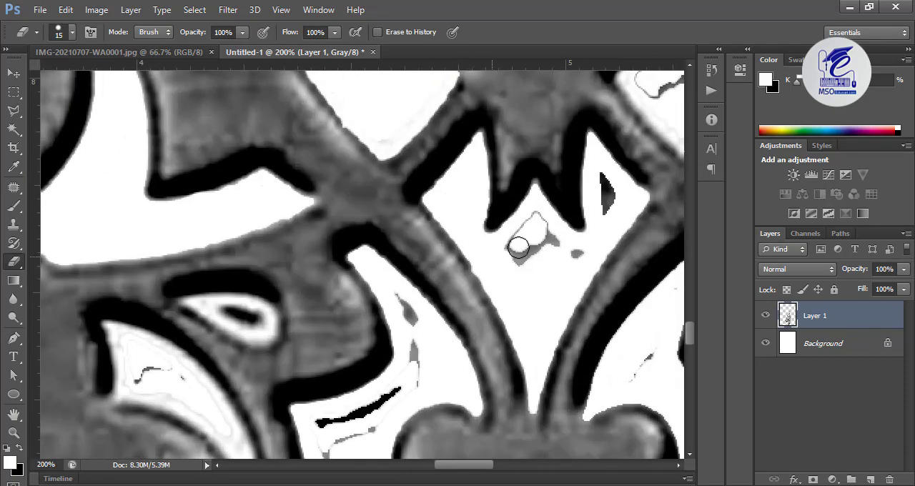
Erase the marks under the pointed base of the central flower and in the openings to the lower flower's left
{"action": "left_click_drag", "start_coordinate": [517, 242], "coordinate": [540, 254]}
{"action": "left_click_drag", "start_coordinate": [607, 184], "coordinate": [607, 211]}
{"action": "left_click_drag", "start_coordinate": [402, 309], "coordinate": [423, 174]}
{"action": "mouse_move", "coordinate": [412, 262]}
{"action": "left_mouse_down"}
{"action": "mouse_move", "coordinate": [389, 275]}
{"action": "mouse_move", "coordinate": [348, 356]}
{"action": "left_mouse_up"}
{"action": "left_click_drag", "start_coordinate": [174, 204], "coordinate": [184, 221]}
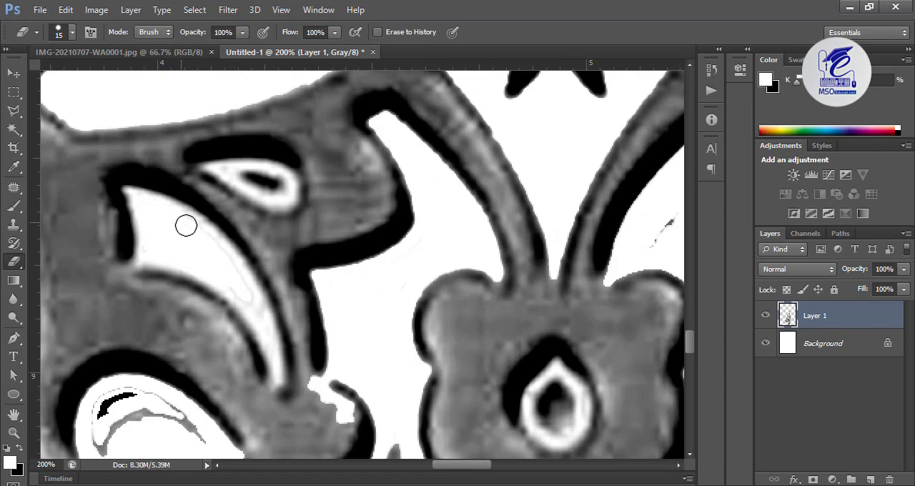
Erase the infill of the small drop-shaped opening left of the lower flower with a smaller Eraser
{"action": "key", "text": "bracketleft"}
{"action": "key", "text": "bracketleft"}
{"action": "key", "text": "bracketleft"}
{"action": "mouse_move", "coordinate": [208, 171]}
{"action": "left_mouse_down"}
{"action": "mouse_move", "coordinate": [264, 198]}
{"action": "mouse_move", "coordinate": [281, 194]}
{"action": "left_mouse_up"}
Enlarge the Eraser to 20 px and clear the leftover outlines inside the large round scroll
{"action": "left_click_drag", "start_coordinate": [188, 429], "coordinate": [370, 273]}
{"action": "key", "text": "bracketright"}
{"action": "key", "text": "bracketright"}
{"action": "key", "text": "bracketright"}
{"action": "key", "text": "bracketright"}
{"action": "mouse_move", "coordinate": [371, 274]}
{"action": "left_mouse_down"}
{"action": "mouse_move", "coordinate": [300, 243]}
{"action": "mouse_move", "coordinate": [285, 286]}
{"action": "left_mouse_up"}
{"action": "left_click_drag", "start_coordinate": [173, 187], "coordinate": [279, 165]}
{"action": "left_click_drag", "start_coordinate": [277, 168], "coordinate": [279, 296]}
{"action": "left_click", "coordinate": [370, 383]}
{"action": "left_click_drag", "start_coordinate": [368, 414], "coordinate": [297, 148]}
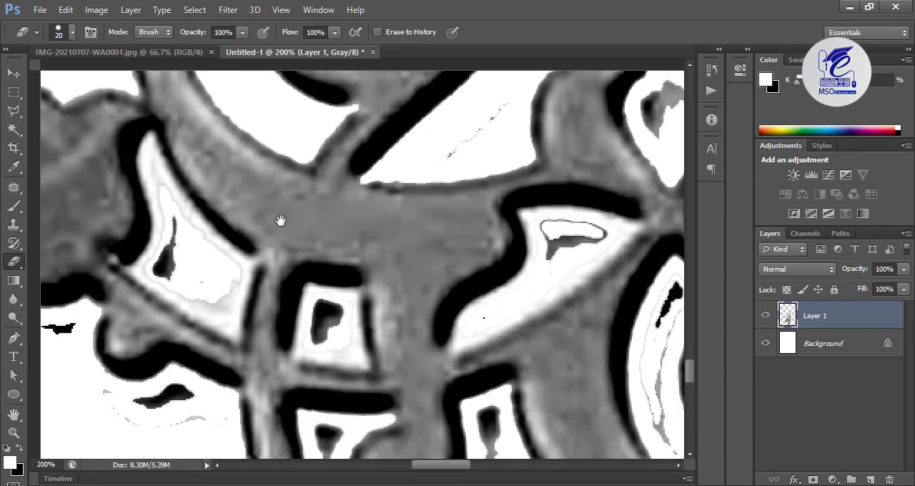
Erase the dark marks and grey residue in the openings between the lower-left stems
{"action": "left_click_drag", "start_coordinate": [163, 186], "coordinate": [339, 164]}
{"action": "mouse_move", "coordinate": [331, 164]}
{"action": "left_mouse_down"}
{"action": "mouse_move", "coordinate": [351, 265]}
{"action": "mouse_move", "coordinate": [325, 123]}
{"action": "mouse_move", "coordinate": [552, 131]}
{"action": "left_mouse_up"}
{"action": "key", "text": "bracketleft"}
{"action": "key", "text": "bracketleft"}
{"action": "key", "text": "bracketleft"}
{"action": "key", "text": "bracketright"}
{"action": "key", "text": "bracketright"}
{"action": "key", "text": "bracketright"}
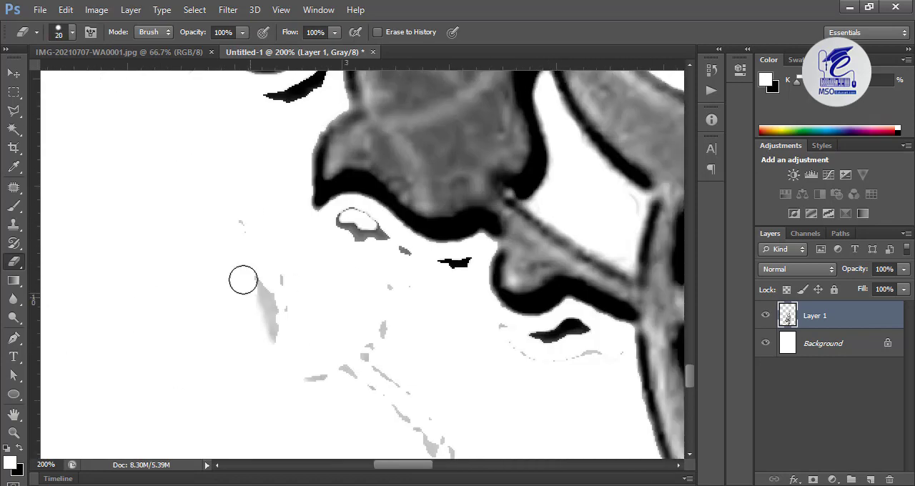
Erase the grey specks and dark marks outside the ornament below the lower-left bud with a larger Eraser
{"action": "left_click_drag", "start_coordinate": [243, 278], "coordinate": [268, 331]}
{"action": "key", "text": "bracketright"}
{"action": "key", "text": "bracketright"}
{"action": "key", "text": "bracketright"}
{"action": "key", "text": "bracketright"}
{"action": "key", "text": "bracketright"}
{"action": "left_click_drag", "start_coordinate": [378, 269], "coordinate": [453, 280]}
{"action": "left_click_drag", "start_coordinate": [216, 241], "coordinate": [341, 472]}
{"action": "left_click_drag", "start_coordinate": [303, 279], "coordinate": [422, 329]}
Reduce the Eraser to 9 px and clean the inside of the small curl at the ornament's far left
{"action": "key", "text": "bracketleft"}
{"action": "key", "text": "bracketleft"}
{"action": "key", "text": "bracketleft"}
{"action": "key", "text": "bracketleft"}
{"action": "key", "text": "bracketleft"}
{"action": "left_click", "coordinate": [461, 233]}
{"action": "key", "text": "bracketleft"}
{"action": "key", "text": "bracketleft"}
{"action": "key", "text": "bracketleft"}
{"action": "key", "text": "bracketleft"}
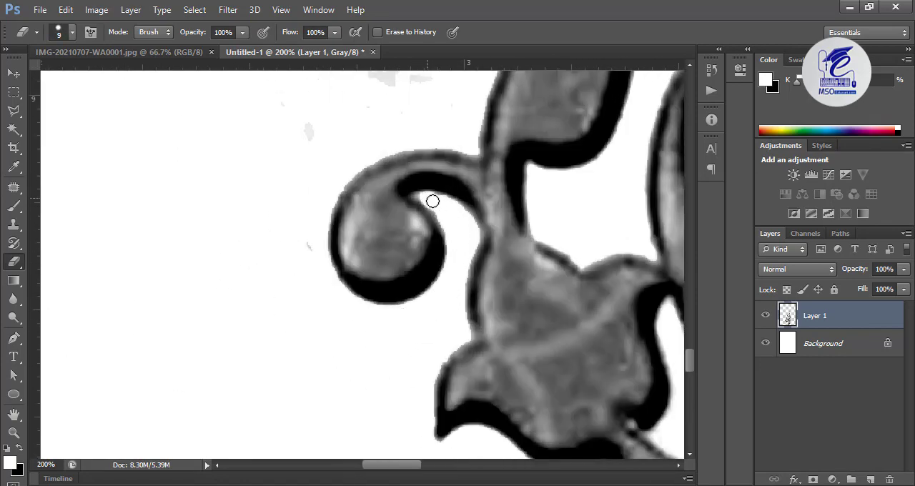
Erase the leftover outline and grey mark in the opening beneath the horn-shaped leaf
{"action": "left_click_drag", "start_coordinate": [533, 337], "coordinate": [275, 277]}
{"action": "left_click_drag", "start_coordinate": [532, 370], "coordinate": [274, 310]}
{"action": "left_click_drag", "start_coordinate": [341, 337], "coordinate": [319, 379]}
{"action": "left_click_drag", "start_coordinate": [565, 386], "coordinate": [368, 424]}
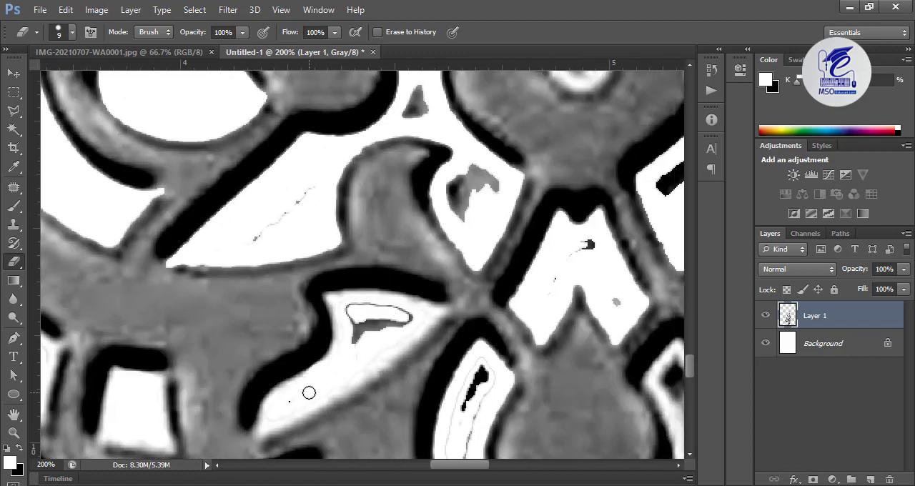
{"action": "left_click_drag", "start_coordinate": [310, 393], "coordinate": [330, 392]}
{"action": "mouse_move", "coordinate": [407, 313]}
{"action": "left_mouse_down"}
{"action": "mouse_move", "coordinate": [384, 319]}
{"action": "mouse_move", "coordinate": [413, 303]}
{"action": "left_mouse_up"}
Erase the thin line, triangle and grey patch in the openings around the horn-shaped leaf
{"action": "left_click_drag", "start_coordinate": [379, 236], "coordinate": [374, 371]}
{"action": "left_click_drag", "start_coordinate": [251, 372], "coordinate": [348, 272]}
{"action": "left_click_drag", "start_coordinate": [415, 224], "coordinate": [427, 251]}
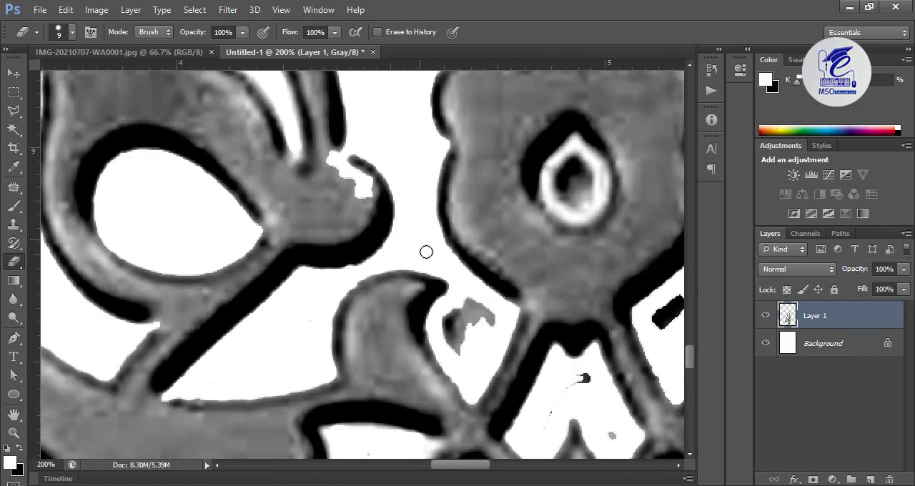
{"action": "left_click_drag", "start_coordinate": [488, 312], "coordinate": [457, 346]}
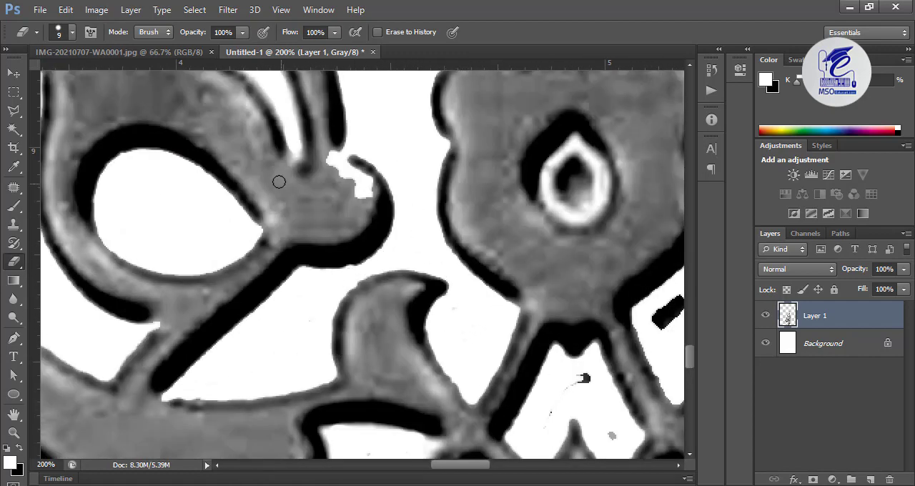
Switch to the Brush at 15 px with black as the foreground colour
{"action": "left_click", "coordinate": [12, 206]}
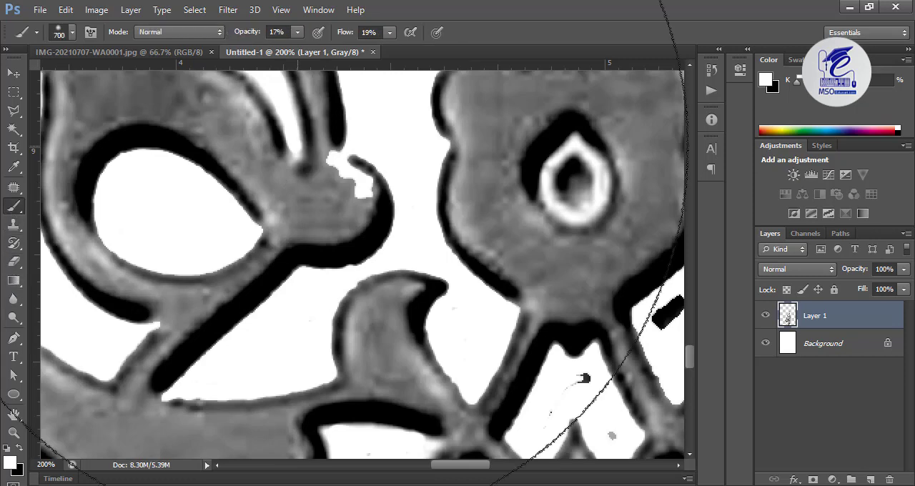
{"action": "key", "text": "bracketleft"}
{"action": "key", "text": "bracketleft"}
{"action": "key", "text": "bracketleft"}
{"action": "key", "text": "bracketleft"}
{"action": "key", "text": "bracketleft"}
{"action": "key", "text": "bracketleft"}
{"action": "key", "text": "bracketleft"}
{"action": "key", "text": "bracketleft"}
{"action": "key", "text": "bracketleft"}
{"action": "key", "text": "bracketleft"}
{"action": "key", "text": "bracketleft"}
{"action": "key", "text": "bracketleft"}
{"action": "key", "text": "bracketleft"}
{"action": "key", "text": "bracketleft"}
{"action": "key", "text": "bracketleft"}
{"action": "key", "text": "bracketleft"}
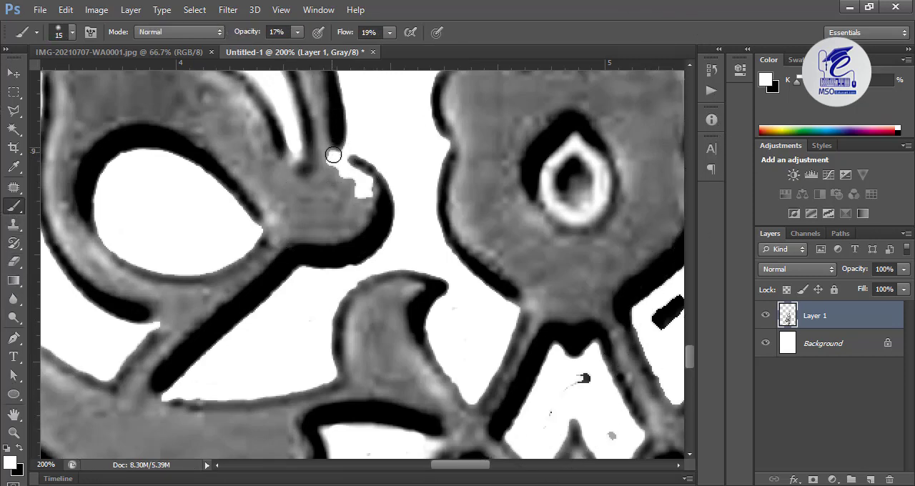
{"action": "left_click", "coordinate": [25, 451]}
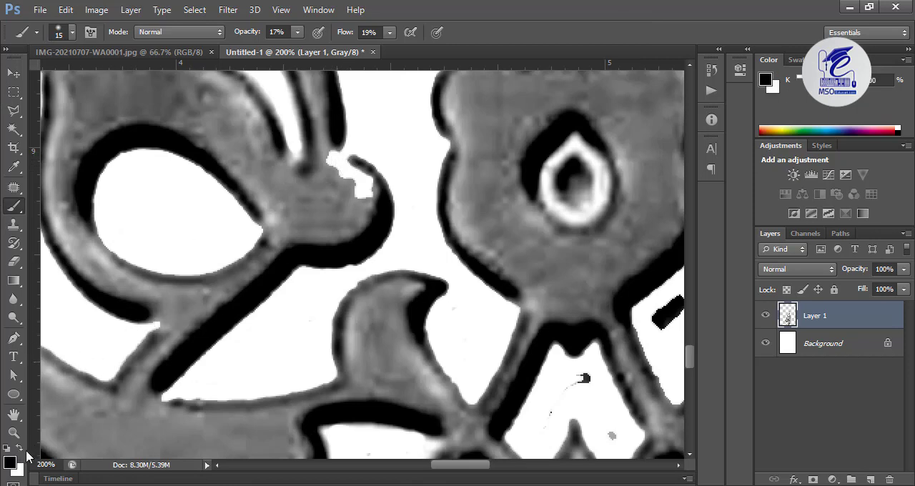
Set the brush flow and opacity to 100% and paint black over the white gap at the round scroll's tip
{"action": "left_click", "coordinate": [764, 321]}
{"action": "left_click", "coordinate": [764, 320]}
{"action": "left_click", "coordinate": [390, 32]}
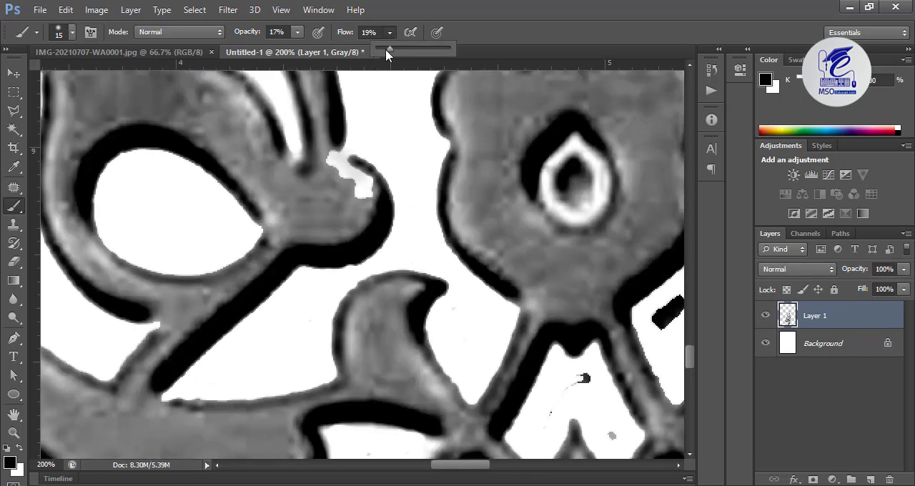
{"action": "left_click", "coordinate": [298, 33]}
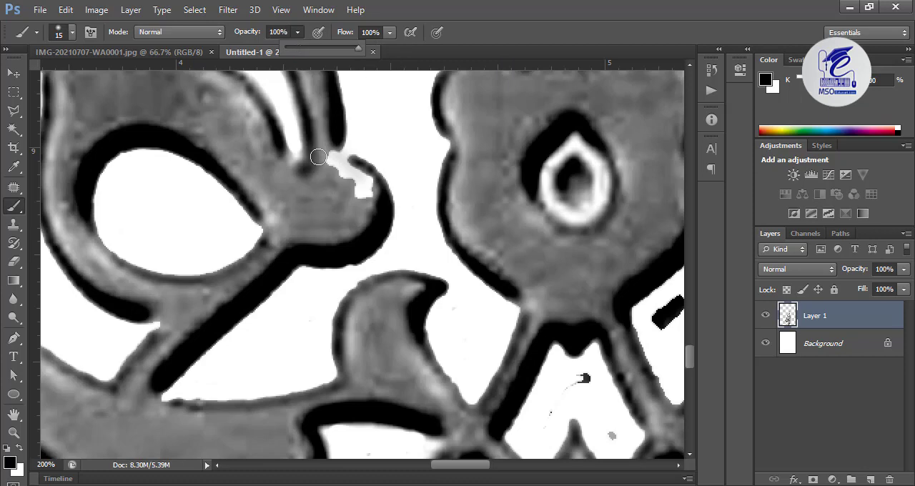
{"action": "mouse_move", "coordinate": [332, 151]}
{"action": "left_mouse_down"}
{"action": "mouse_move", "coordinate": [364, 196]}
{"action": "mouse_move", "coordinate": [326, 163]}
{"action": "left_mouse_up"}
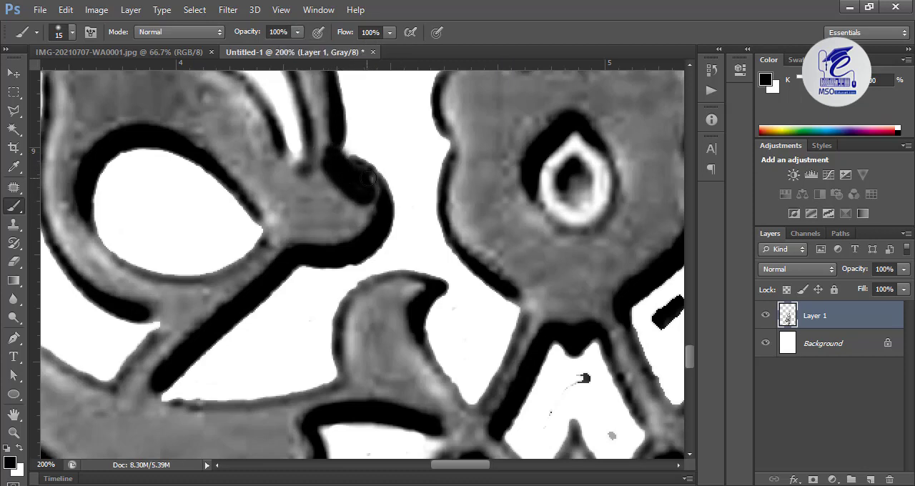
Finish blackening the inner edge of the round scroll's tip and erase leftover specks from the surrounding openings
{"action": "left_click_drag", "start_coordinate": [366, 212], "coordinate": [359, 218]}
{"action": "key", "text": "e"}
{"action": "mouse_move", "coordinate": [481, 308]}
{"action": "left_mouse_down"}
{"action": "mouse_move", "coordinate": [385, 238]}
{"action": "mouse_move", "coordinate": [339, 373]}
{"action": "left_mouse_up"}
{"action": "mouse_move", "coordinate": [426, 198]}
{"action": "left_mouse_down"}
{"action": "mouse_move", "coordinate": [412, 276]}
{"action": "mouse_move", "coordinate": [431, 203]}
{"action": "mouse_move", "coordinate": [429, 245]}
{"action": "mouse_move", "coordinate": [427, 236]}
{"action": "left_mouse_up"}
{"action": "mouse_move", "coordinate": [611, 113]}
{"action": "left_mouse_down"}
{"action": "mouse_move", "coordinate": [465, 153]}
{"action": "mouse_move", "coordinate": [501, 169]}
{"action": "left_mouse_up"}
{"action": "key", "text": "bracketright"}
{"action": "key", "text": "bracketright"}
{"action": "key", "text": "bracketright"}
{"action": "key", "text": "bracketright"}
{"action": "mouse_move", "coordinate": [445, 230]}
{"action": "left_mouse_down"}
{"action": "mouse_move", "coordinate": [442, 279]}
{"action": "mouse_move", "coordinate": [377, 417]}
{"action": "left_mouse_up"}
{"action": "left_click_drag", "start_coordinate": [429, 143], "coordinate": [409, 395]}
{"action": "left_click_drag", "start_coordinate": [436, 143], "coordinate": [415, 396]}
{"action": "mouse_move", "coordinate": [361, 314]}
{"action": "left_mouse_down"}
{"action": "mouse_move", "coordinate": [388, 374]}
{"action": "mouse_move", "coordinate": [352, 316]}
{"action": "left_mouse_up"}
{"action": "mouse_move", "coordinate": [307, 182]}
{"action": "left_mouse_down"}
{"action": "mouse_move", "coordinate": [263, 362]}
{"action": "mouse_move", "coordinate": [425, 155]}
{"action": "mouse_move", "coordinate": [362, 247]}
{"action": "mouse_move", "coordinate": [316, 344]}
{"action": "left_mouse_up"}
{"action": "left_click_drag", "start_coordinate": [315, 343], "coordinate": [281, 373]}
Erase small stray marks in the ornament's narrower openings with a smaller Eraser
{"action": "key", "text": "bracketleft"}
{"action": "key", "text": "bracketleft"}
{"action": "key", "text": "bracketleft"}
{"action": "left_click_drag", "start_coordinate": [212, 397], "coordinate": [293, 334]}
{"action": "left_click_drag", "start_coordinate": [362, 200], "coordinate": [298, 344]}
{"action": "mouse_move", "coordinate": [307, 215]}
{"action": "left_mouse_down"}
{"action": "mouse_move", "coordinate": [222, 253]}
{"action": "mouse_move", "coordinate": [314, 222]}
{"action": "left_mouse_up"}
{"action": "left_click", "coordinate": [14, 207]}
{"action": "left_click", "coordinate": [14, 262]}
{"action": "mouse_move", "coordinate": [92, 321]}
{"action": "left_mouse_down"}
{"action": "mouse_move", "coordinate": [346, 231]}
{"action": "mouse_move", "coordinate": [373, 286]}
{"action": "mouse_move", "coordinate": [369, 255]}
{"action": "left_mouse_up"}
{"action": "left_click_drag", "start_coordinate": [336, 143], "coordinate": [351, 353]}
{"action": "left_click_drag", "start_coordinate": [286, 291], "coordinate": [277, 294]}
{"action": "left_click_drag", "start_coordinate": [438, 400], "coordinate": [504, 127]}
{"action": "left_click_drag", "start_coordinate": [429, 401], "coordinate": [496, 127]}
{"action": "left_click_drag", "start_coordinate": [490, 185], "coordinate": [499, 191]}
{"action": "left_click_drag", "start_coordinate": [357, 421], "coordinate": [443, 100]}
{"action": "mouse_move", "coordinate": [358, 429]}
{"action": "left_mouse_down"}
{"action": "mouse_move", "coordinate": [414, 301]}
{"action": "mouse_move", "coordinate": [463, 275]}
{"action": "left_mouse_up"}
{"action": "mouse_move", "coordinate": [459, 316]}
{"action": "left_mouse_down"}
{"action": "mouse_move", "coordinate": [485, 193]}
{"action": "mouse_move", "coordinate": [474, 351]}
{"action": "mouse_move", "coordinate": [484, 379]}
{"action": "left_mouse_up"}
Erase the grey patches and streaks on the white area outside the long curved stem with a larger Eraser
{"action": "key", "text": "bracketright"}
{"action": "key", "text": "bracketright"}
{"action": "key", "text": "bracketright"}
{"action": "left_click_drag", "start_coordinate": [586, 331], "coordinate": [623, 349]}
{"action": "key", "text": "bracketright"}
{"action": "key", "text": "bracketright"}
{"action": "left_click_drag", "start_coordinate": [314, 377], "coordinate": [558, 308]}
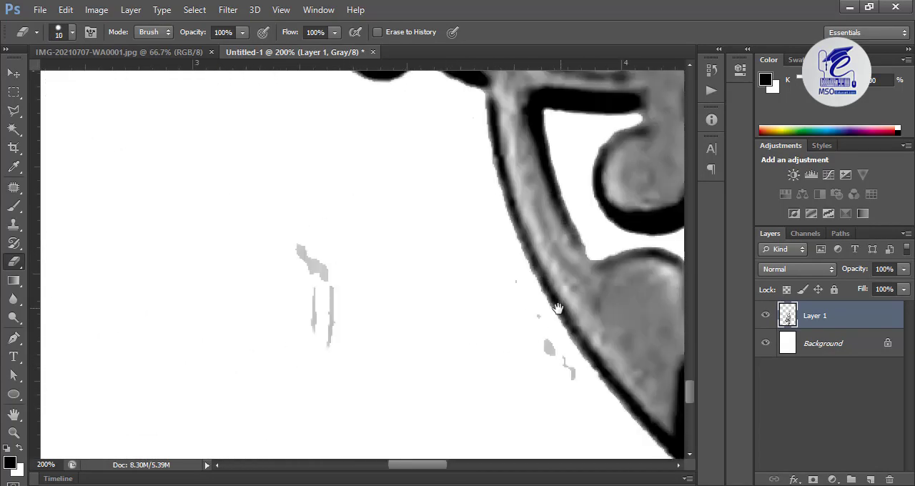
{"action": "left_click_drag", "start_coordinate": [312, 262], "coordinate": [565, 365]}
{"action": "mouse_move", "coordinate": [433, 344]}
{"action": "left_mouse_down"}
{"action": "mouse_move", "coordinate": [159, 209]}
{"action": "mouse_move", "coordinate": [60, 141]}
{"action": "left_mouse_up"}
{"action": "left_click_drag", "start_coordinate": [507, 415], "coordinate": [465, 414]}
{"action": "mouse_move", "coordinate": [347, 295]}
{"action": "left_mouse_down"}
{"action": "mouse_move", "coordinate": [356, 292]}
{"action": "mouse_move", "coordinate": [350, 221]}
{"action": "left_mouse_up"}
Reduce the Eraser to 7 px and erase the residue in the narrow diamond-shaped opening beneath the round medallion
{"action": "key", "text": "bracketleft"}
{"action": "key", "text": "bracketleft"}
{"action": "key", "text": "bracketleft"}
{"action": "key", "text": "bracketleft"}
{"action": "left_click_drag", "start_coordinate": [500, 193], "coordinate": [345, 261]}
{"action": "mouse_move", "coordinate": [406, 212]}
{"action": "left_mouse_down"}
{"action": "mouse_move", "coordinate": [388, 327]}
{"action": "mouse_move", "coordinate": [412, 348]}
{"action": "mouse_move", "coordinate": [401, 221]}
{"action": "mouse_move", "coordinate": [413, 253]}
{"action": "mouse_move", "coordinate": [333, 370]}
{"action": "mouse_move", "coordinate": [431, 278]}
{"action": "mouse_move", "coordinate": [352, 350]}
{"action": "left_mouse_up"}
{"action": "key", "text": "ctrl+z"}
{"action": "mouse_move", "coordinate": [449, 301]}
{"action": "left_mouse_down"}
{"action": "mouse_move", "coordinate": [337, 326]}
{"action": "mouse_move", "coordinate": [295, 458]}
{"action": "left_mouse_up"}
{"action": "mouse_move", "coordinate": [341, 256]}
{"action": "left_mouse_down"}
{"action": "mouse_move", "coordinate": [339, 353]}
{"action": "mouse_move", "coordinate": [341, 313]}
{"action": "left_mouse_up"}
{"action": "key", "text": "bracketleft"}
{"action": "key", "text": "bracketleft"}
{"action": "key", "text": "bracketleft"}
{"action": "key", "text": "bracketleft"}
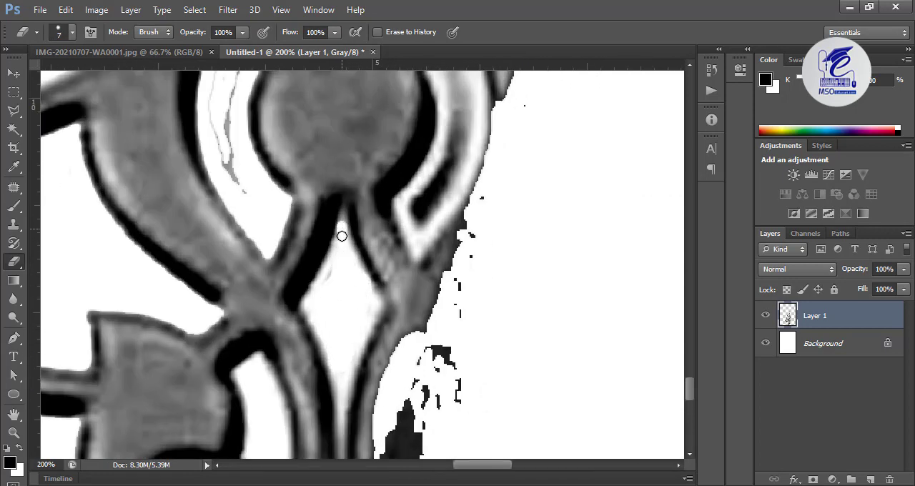
{"action": "mouse_move", "coordinate": [341, 235]}
{"action": "left_mouse_down"}
{"action": "mouse_move", "coordinate": [364, 336]}
{"action": "mouse_move", "coordinate": [425, 114]}
{"action": "left_mouse_up"}
Erase the black and grey streaks and the thin outline in the curved opening along the round medallion's left side
{"action": "mouse_move", "coordinate": [243, 443]}
{"action": "left_mouse_down"}
{"action": "mouse_move", "coordinate": [305, 260]}
{"action": "mouse_move", "coordinate": [376, 264]}
{"action": "mouse_move", "coordinate": [375, 286]}
{"action": "mouse_move", "coordinate": [484, 231]}
{"action": "left_mouse_up"}
{"action": "key", "text": "bracketright"}
{"action": "key", "text": "bracketright"}
{"action": "key", "text": "bracketright"}
{"action": "key", "text": "bracketright"}
{"action": "key", "text": "bracketright"}
{"action": "key", "text": "bracketright"}
{"action": "key", "text": "bracketright"}
{"action": "key", "text": "bracketright"}
{"action": "mouse_move", "coordinate": [472, 85]}
{"action": "left_mouse_down"}
{"action": "mouse_move", "coordinate": [461, 245]}
{"action": "mouse_move", "coordinate": [501, 429]}
{"action": "left_mouse_up"}
{"action": "left_click_drag", "start_coordinate": [351, 86], "coordinate": [405, 274]}
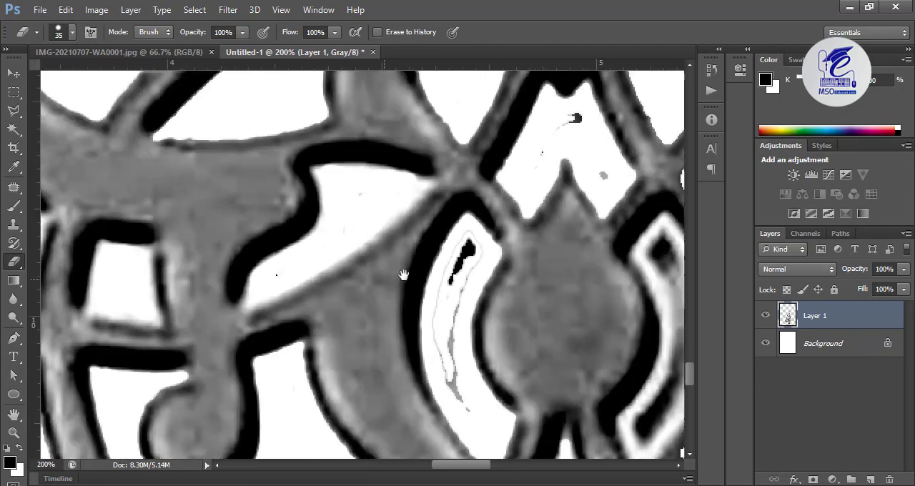
{"action": "key", "text": "bracketleft"}
{"action": "key", "text": "bracketleft"}
{"action": "key", "text": "bracketleft"}
{"action": "left_click_drag", "start_coordinate": [466, 246], "coordinate": [476, 423]}
{"action": "left_click_drag", "start_coordinate": [515, 143], "coordinate": [367, 286]}
Switch to a hard round Brush at 8 px and start painting the stem beneath the hooked tip black
{"action": "left_click_drag", "start_coordinate": [427, 261], "coordinate": [396, 290]}
{"action": "left_click_drag", "start_coordinate": [421, 107], "coordinate": [429, 422]}
{"action": "left_click_drag", "start_coordinate": [425, 100], "coordinate": [437, 429]}
{"action": "mouse_move", "coordinate": [447, 101]}
{"action": "left_mouse_down"}
{"action": "mouse_move", "coordinate": [455, 353]}
{"action": "mouse_move", "coordinate": [457, 289]}
{"action": "left_mouse_up"}
{"action": "left_click", "coordinate": [13, 206]}
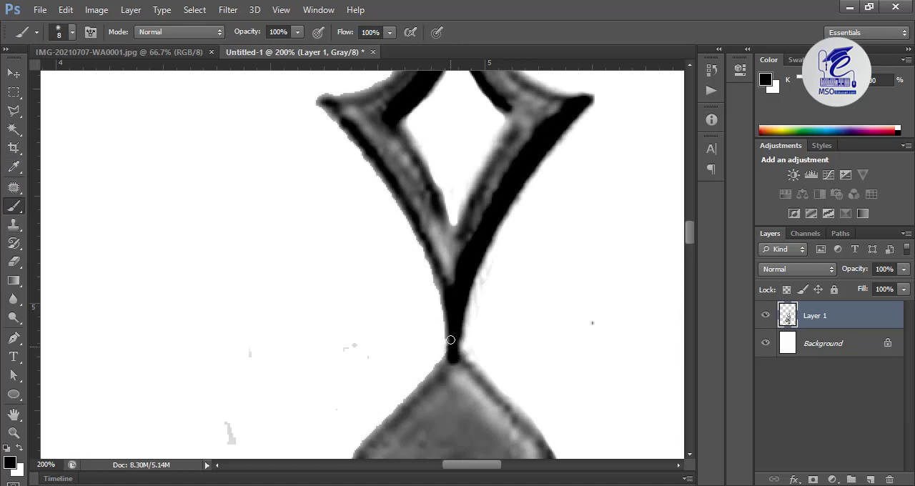
{"action": "left_click_drag", "start_coordinate": [444, 294], "coordinate": [442, 404]}
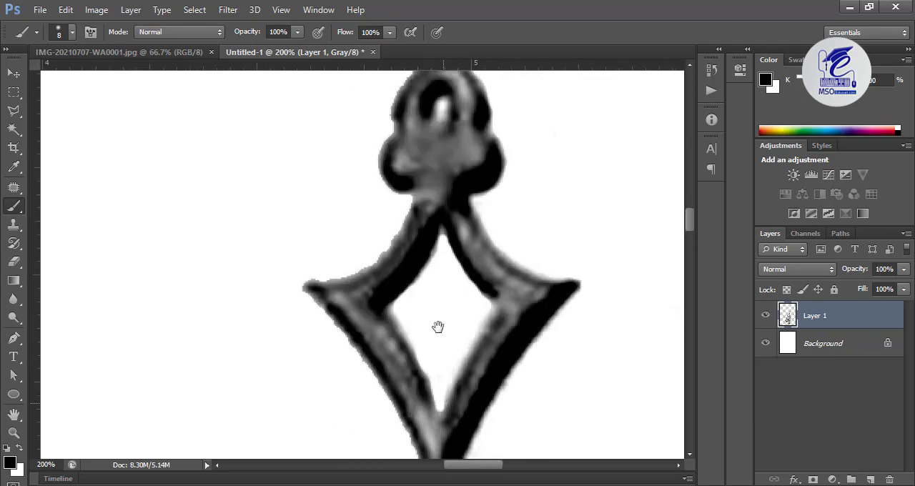
{"action": "left_click_drag", "start_coordinate": [426, 215], "coordinate": [407, 370]}
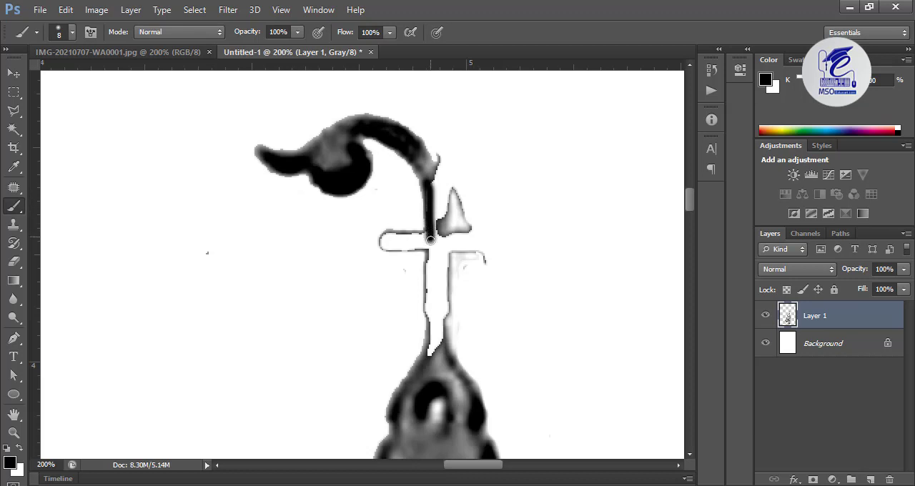
{"action": "left_click", "coordinate": [65, 39]}
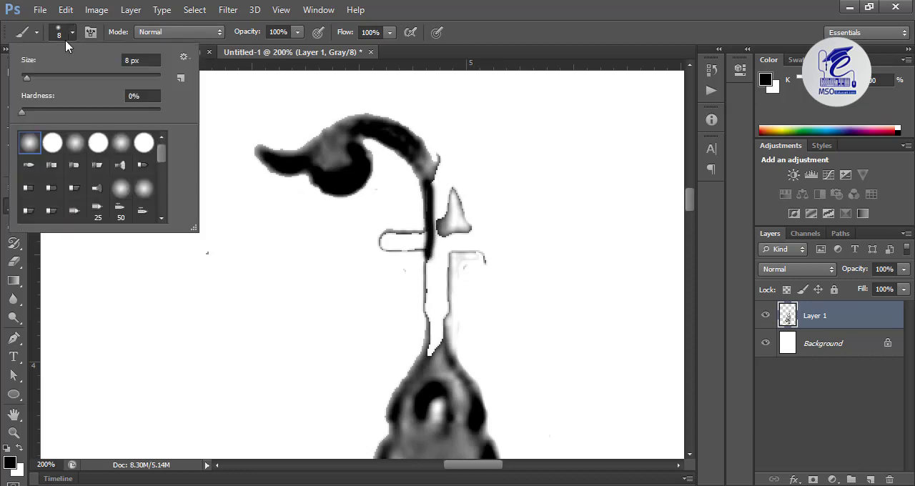
{"action": "left_click", "coordinate": [51, 142]}
{"action": "key", "text": "Return"}
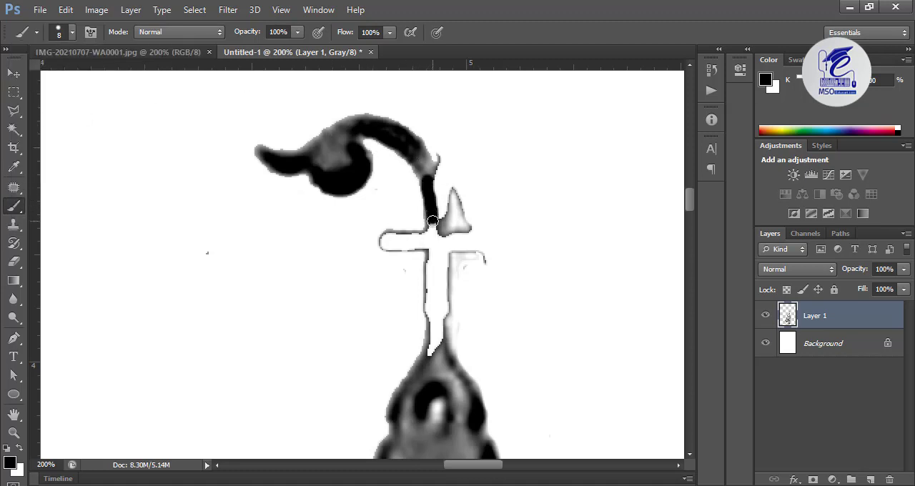
Select the missing vertical stem between the hooked tip and the bud below with the Polygonal Lasso
{"action": "key", "text": "ctrl+plus"}
{"action": "key", "text": "ctrl+plus"}
{"action": "left_click_drag", "start_coordinate": [549, 179], "coordinate": [503, 194]}
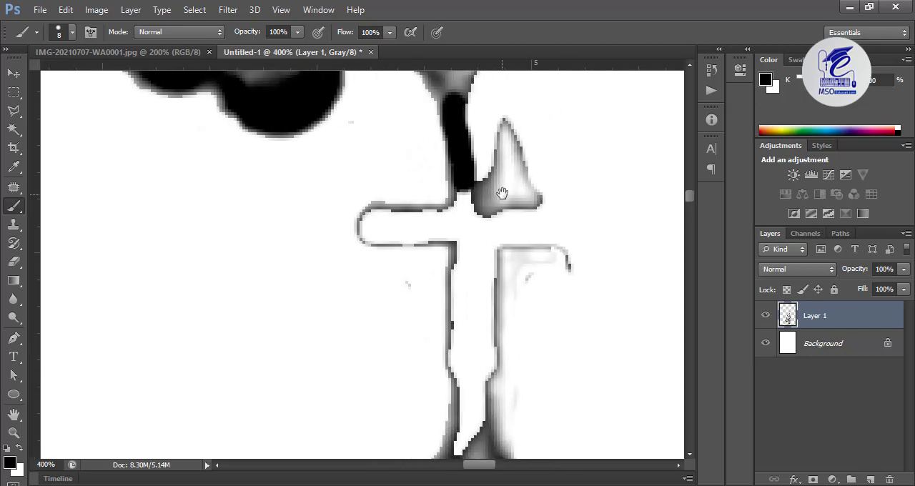
{"action": "left_click", "coordinate": [14, 110]}
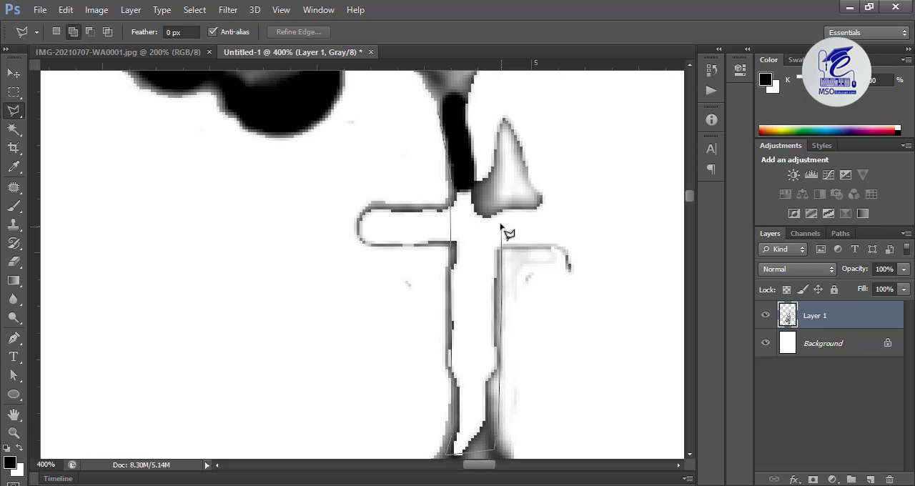
{"action": "left_click_drag", "start_coordinate": [499, 166], "coordinate": [528, 263]}
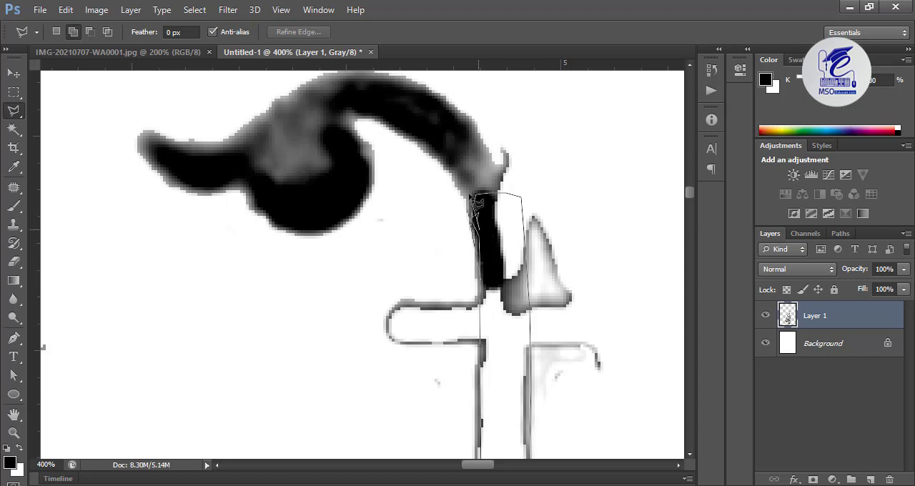
{"action": "left_click", "coordinate": [478, 230]}
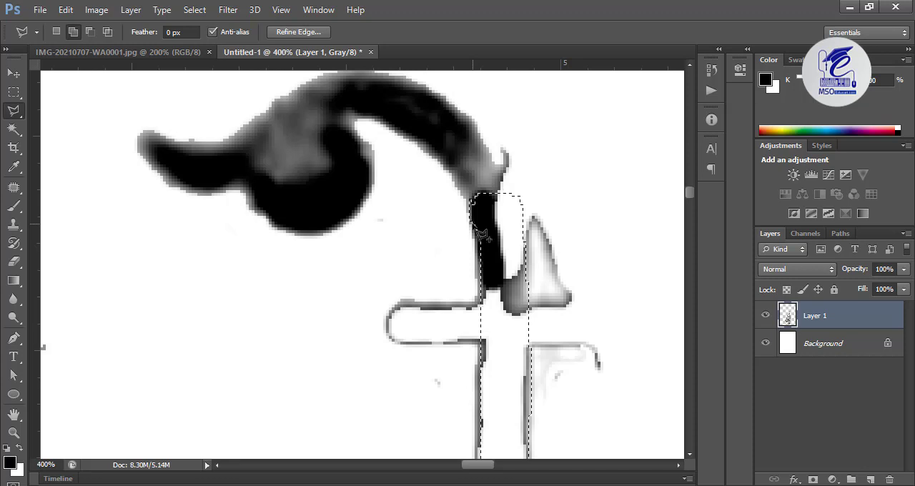
Paint the selected stem solid black with the Brush down to the top of the bud
{"action": "left_click", "coordinate": [13, 206]}
{"action": "mouse_move", "coordinate": [496, 214]}
{"action": "left_mouse_down"}
{"action": "mouse_move", "coordinate": [513, 286]}
{"action": "mouse_move", "coordinate": [505, 186]}
{"action": "mouse_move", "coordinate": [536, 426]}
{"action": "mouse_move", "coordinate": [518, 444]}
{"action": "mouse_move", "coordinate": [493, 428]}
{"action": "mouse_move", "coordinate": [499, 412]}
{"action": "left_mouse_up"}
{"action": "left_click_drag", "start_coordinate": [495, 322], "coordinate": [441, 87]}
{"action": "left_click_drag", "start_coordinate": [453, 187], "coordinate": [441, 301]}
{"action": "left_click_drag", "start_coordinate": [479, 232], "coordinate": [453, 411]}
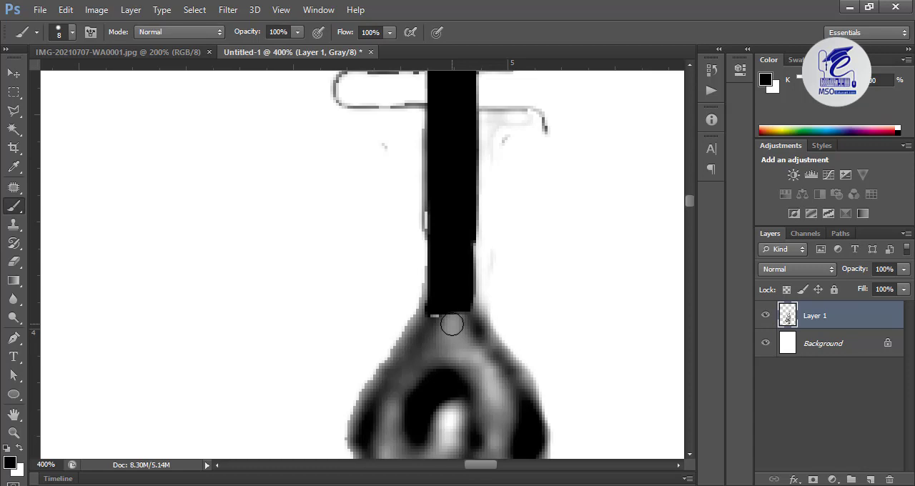
Examine the whole ornament at 50% zoom from the hooked tip down to its lower end
{"action": "key", "text": "ctrl+minus"}
{"action": "key", "text": "ctrl+minus"}
{"action": "key", "text": "ctrl+minus"}
{"action": "key", "text": "ctrl+minus"}
{"action": "key", "text": "ctrl+minus"}
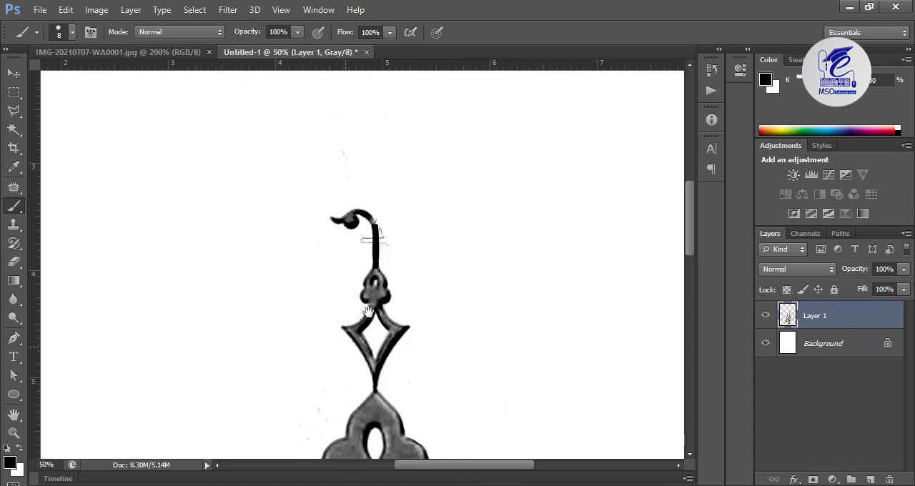
{"action": "left_click_drag", "start_coordinate": [368, 311], "coordinate": [382, 203]}
{"action": "left_click_drag", "start_coordinate": [413, 356], "coordinate": [401, 178]}
{"action": "left_click_drag", "start_coordinate": [429, 371], "coordinate": [414, 214]}
{"action": "left_click_drag", "start_coordinate": [461, 393], "coordinate": [481, 301]}
{"action": "left_click_drag", "start_coordinate": [404, 331], "coordinate": [431, 323]}
{"action": "left_click_drag", "start_coordinate": [380, 394], "coordinate": [401, 315]}
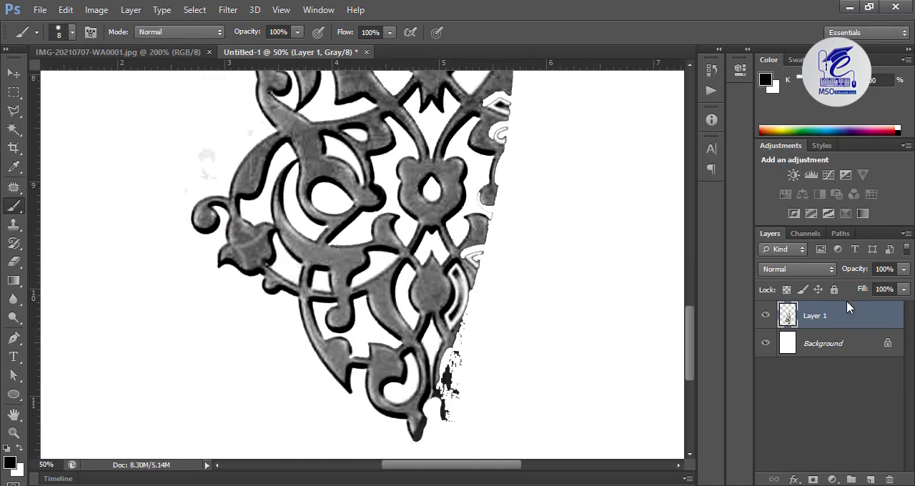
Duplicate Layer 1 and hide the original layer
{"action": "left_click_drag", "start_coordinate": [846, 315], "coordinate": [870, 479]}
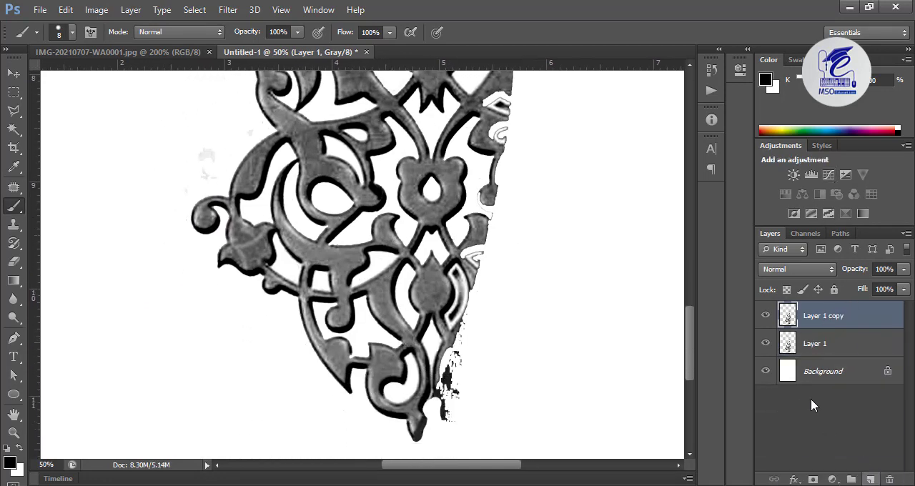
{"action": "left_click", "coordinate": [766, 343]}
{"action": "key", "text": "ctrl+l"}
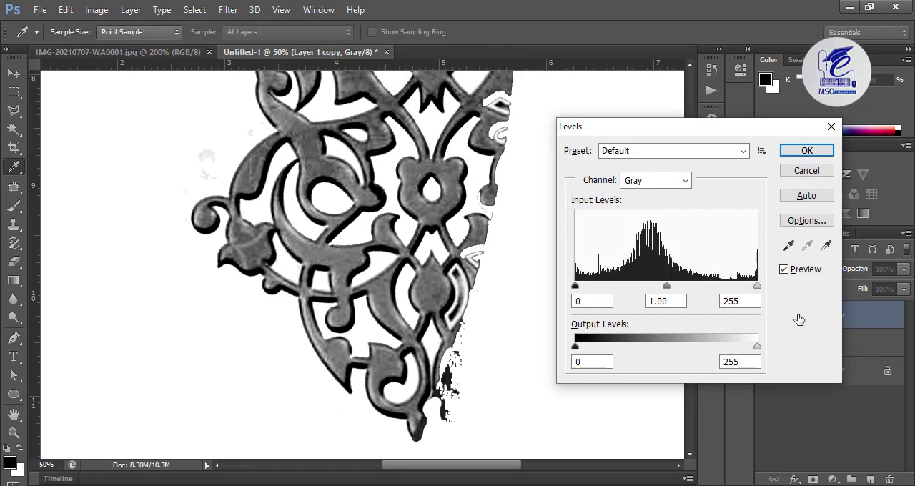
{"action": "key", "text": "Escape"}
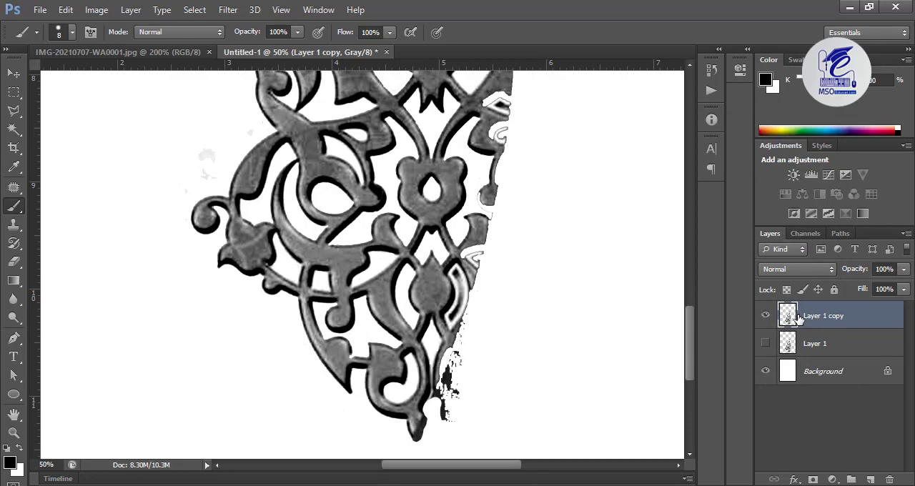
Apply Levels to Layer 1 copy with the black input level set to 200
{"action": "key", "text": "ctrl+l"}
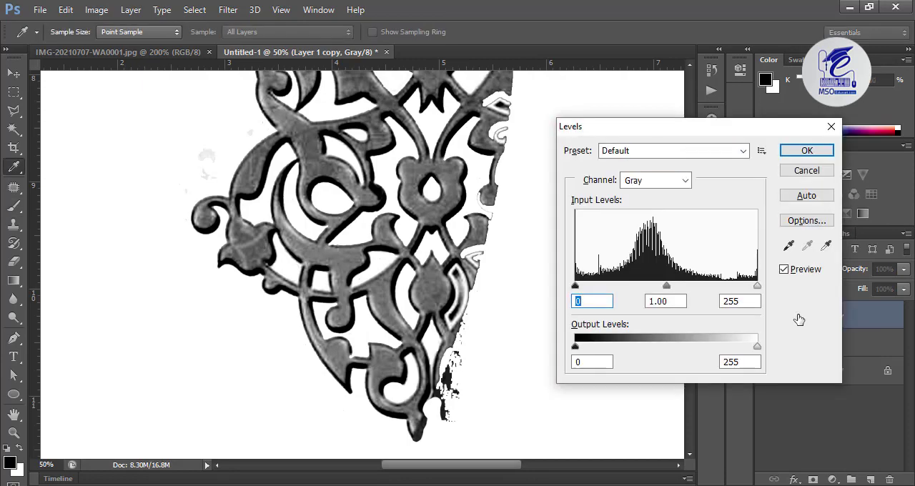
{"action": "type", "text": "200"}
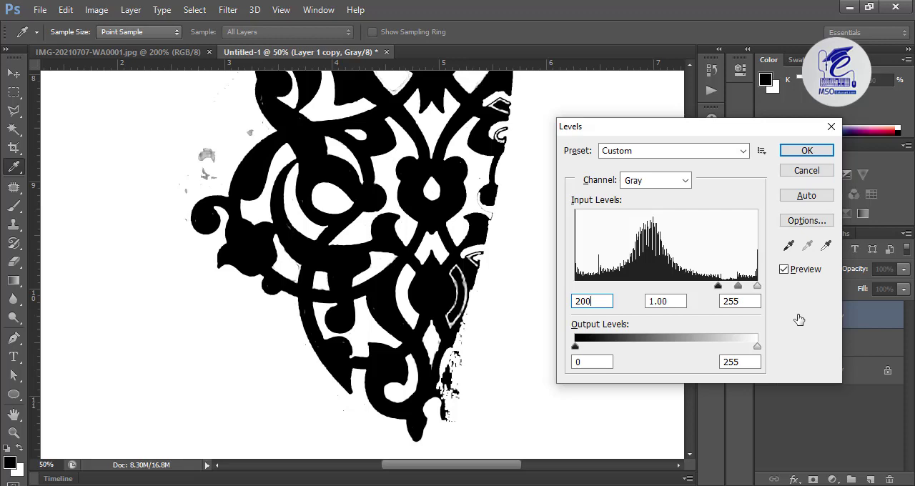
{"action": "key", "text": "Return"}
Erase the grey smudges outside the ornament above the outer left scroll with a 70 px Eraser
{"action": "left_click_drag", "start_coordinate": [512, 242], "coordinate": [485, 458]}
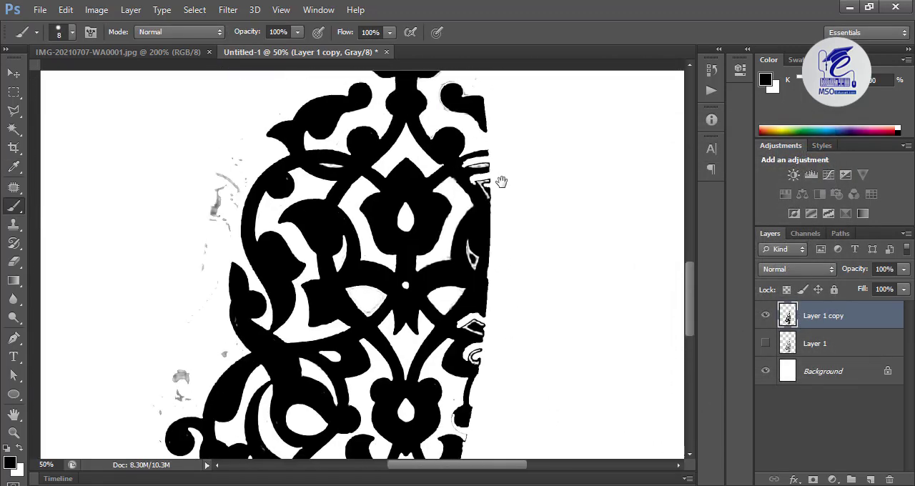
{"action": "left_click_drag", "start_coordinate": [403, 241], "coordinate": [509, 180]}
{"action": "left_click_drag", "start_coordinate": [502, 240], "coordinate": [538, 230]}
{"action": "left_click_drag", "start_coordinate": [480, 264], "coordinate": [501, 234]}
{"action": "left_click_drag", "start_coordinate": [509, 265], "coordinate": [517, 258]}
{"action": "left_click_drag", "start_coordinate": [461, 278], "coordinate": [494, 256]}
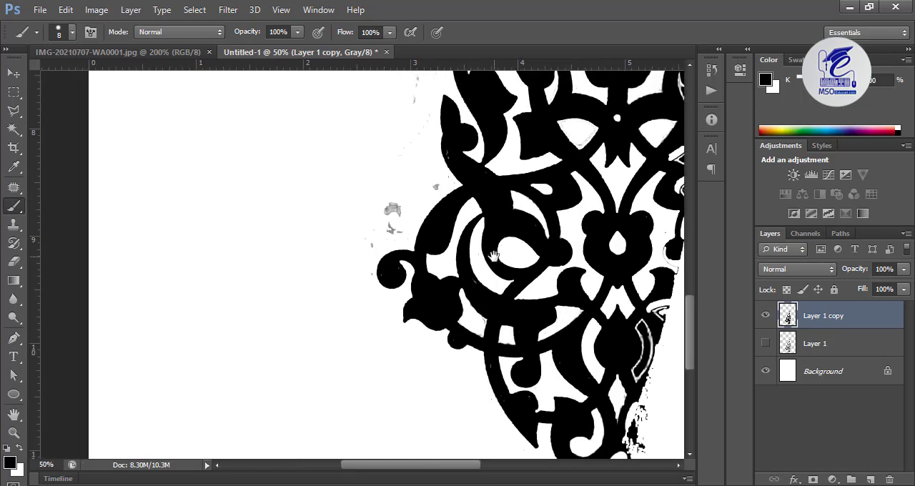
{"action": "left_click", "coordinate": [13, 260]}
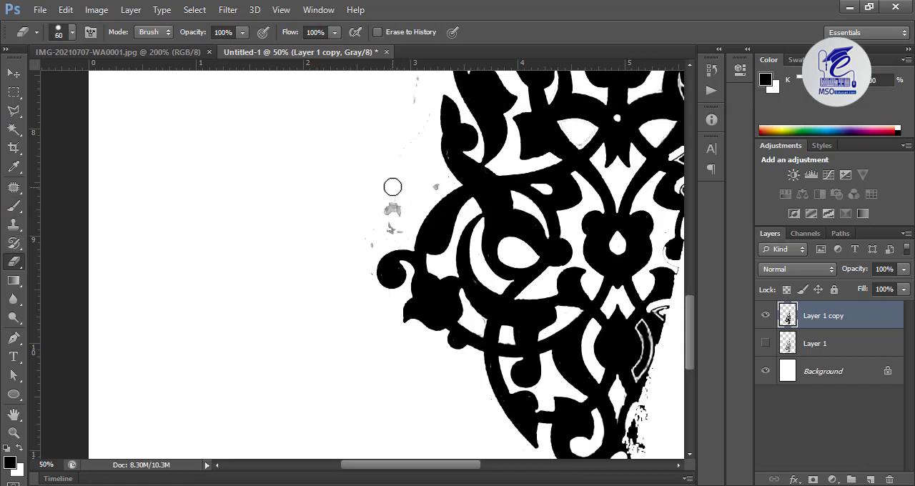
{"action": "key", "text": "bracketright"}
{"action": "left_click_drag", "start_coordinate": [392, 187], "coordinate": [394, 225]}
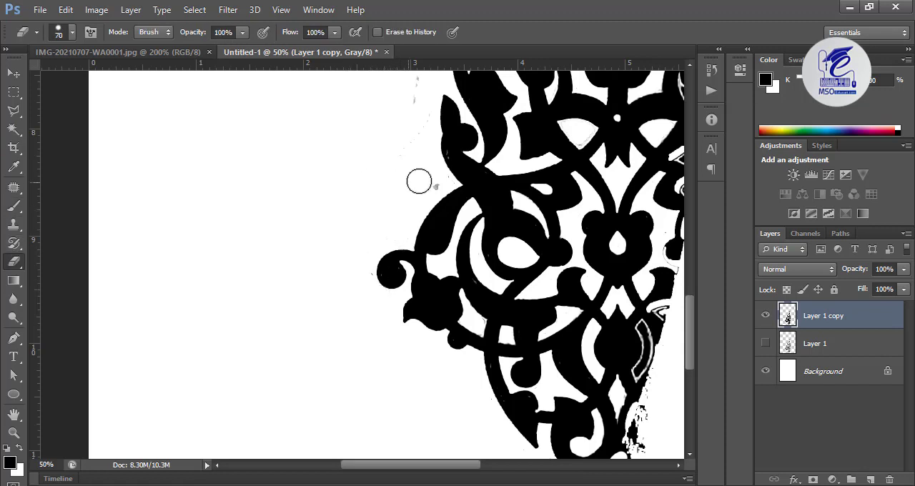
{"action": "left_click_drag", "start_coordinate": [419, 181], "coordinate": [435, 182]}
Erase the grey smears outside the large left curve and the specks beside the upper palmette
{"action": "left_click_drag", "start_coordinate": [402, 119], "coordinate": [352, 291]}
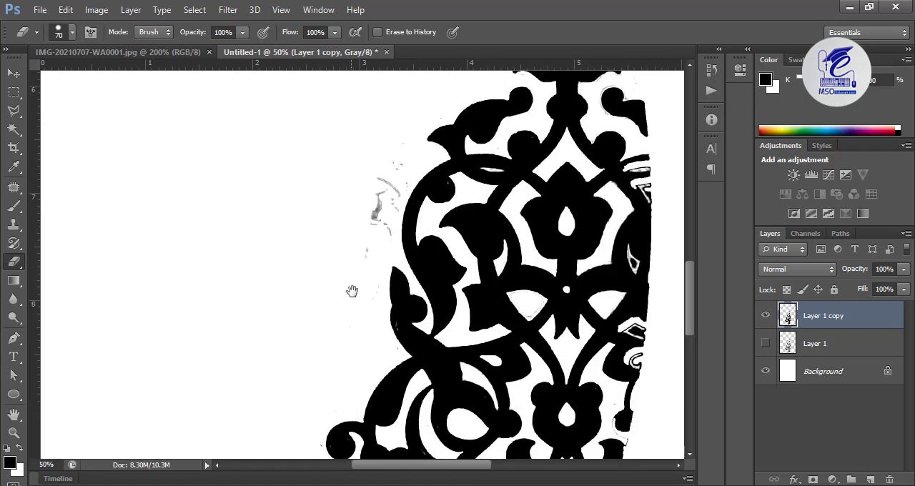
{"action": "left_click_drag", "start_coordinate": [381, 240], "coordinate": [378, 190]}
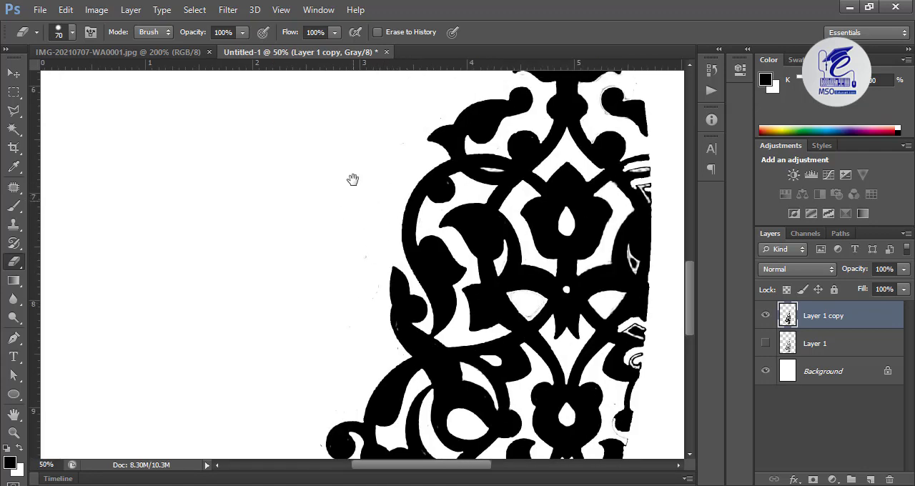
{"action": "left_click_drag", "start_coordinate": [352, 179], "coordinate": [231, 272]}
{"action": "left_click_drag", "start_coordinate": [376, 172], "coordinate": [311, 305]}
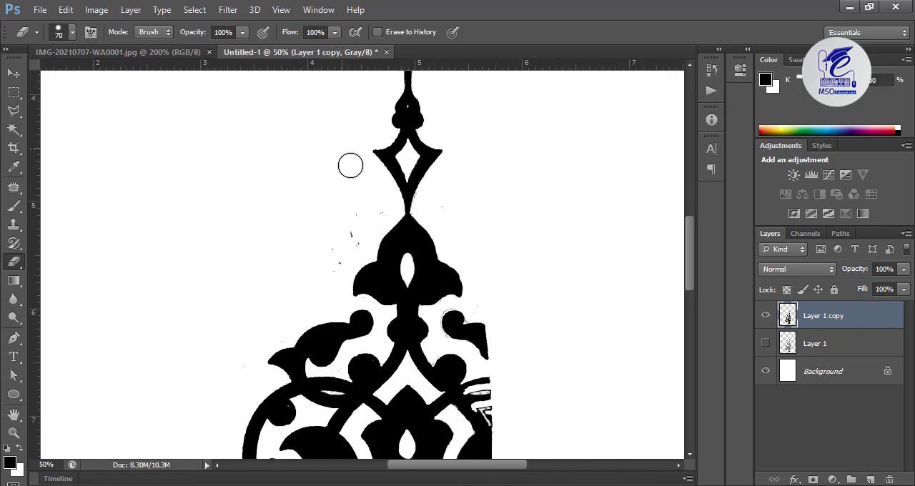
{"action": "mouse_move", "coordinate": [372, 187]}
{"action": "left_mouse_down"}
{"action": "mouse_move", "coordinate": [341, 261]}
{"action": "mouse_move", "coordinate": [326, 261]}
{"action": "mouse_move", "coordinate": [333, 225]}
{"action": "left_mouse_up"}
Erase the thin crossbar lines and the triangular mark beside the stem below the hooked tip
{"action": "left_click_drag", "start_coordinate": [328, 131], "coordinate": [279, 255]}
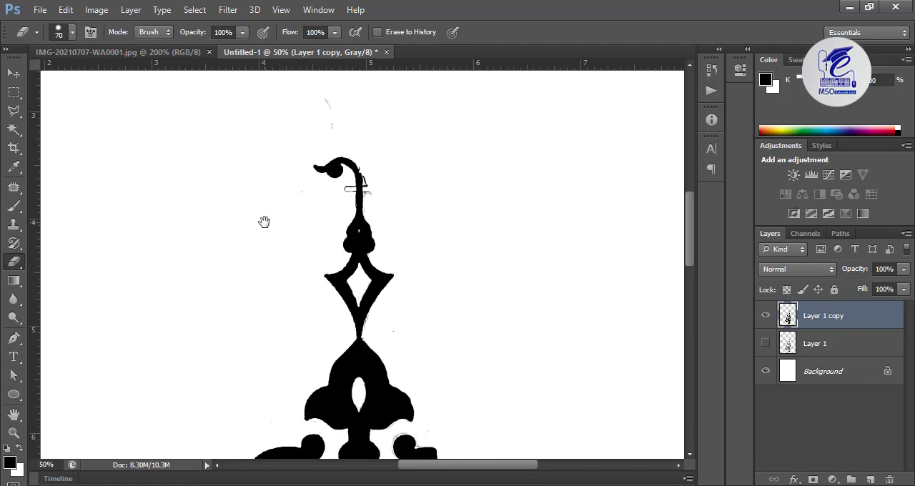
{"action": "key", "text": "ctrl+plus"}
{"action": "key", "text": "ctrl+plus"}
{"action": "key", "text": "ctrl+plus"}
{"action": "key", "text": "ctrl+plus"}
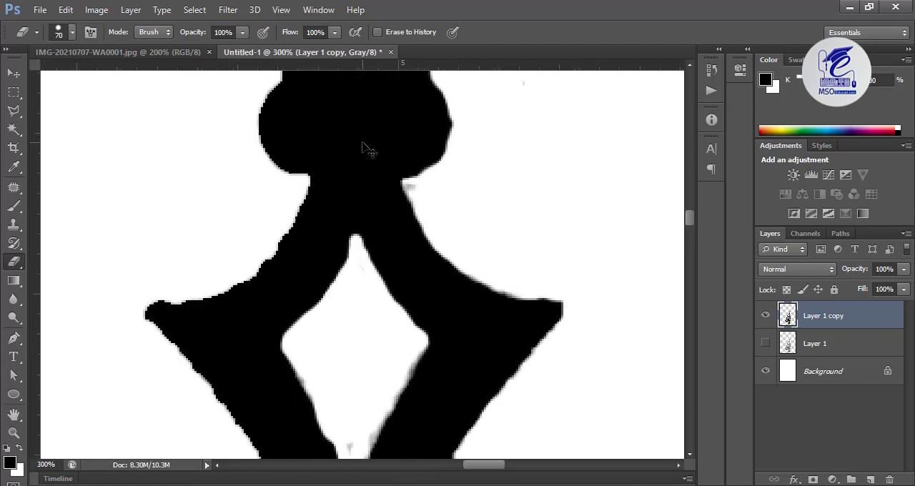
{"action": "left_click_drag", "start_coordinate": [357, 178], "coordinate": [434, 377]}
{"action": "left_click_drag", "start_coordinate": [316, 243], "coordinate": [331, 237]}
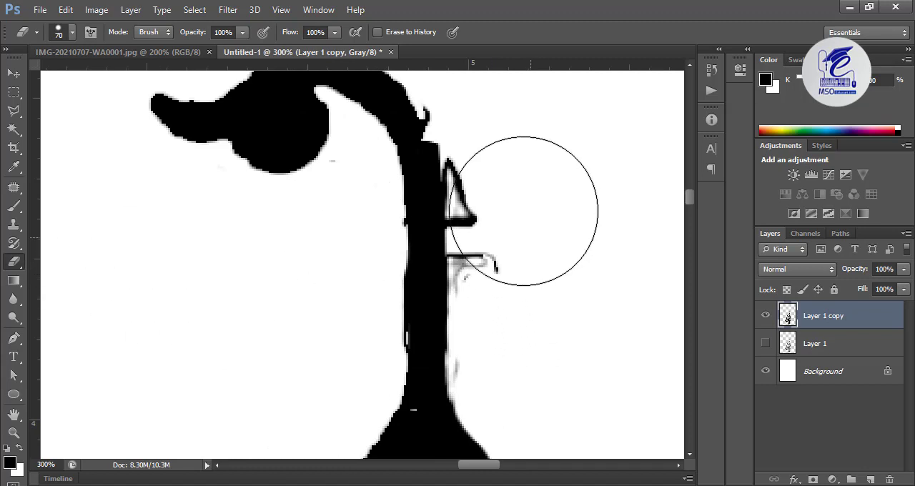
{"action": "mouse_move", "coordinate": [525, 210]}
{"action": "left_mouse_down"}
{"action": "mouse_move", "coordinate": [519, 162]}
{"action": "mouse_move", "coordinate": [526, 206]}
{"action": "left_mouse_up"}
{"action": "left_click_drag", "start_coordinate": [525, 247], "coordinate": [524, 296]}
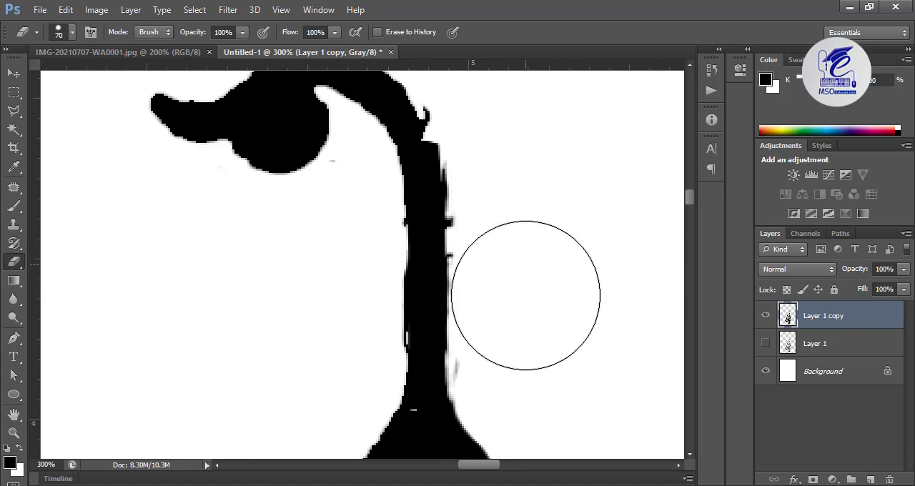
Paint black over the small white gaps on the stem's left edge and at its base with the 8 px Brush
{"action": "left_click_drag", "start_coordinate": [588, 369], "coordinate": [570, 227]}
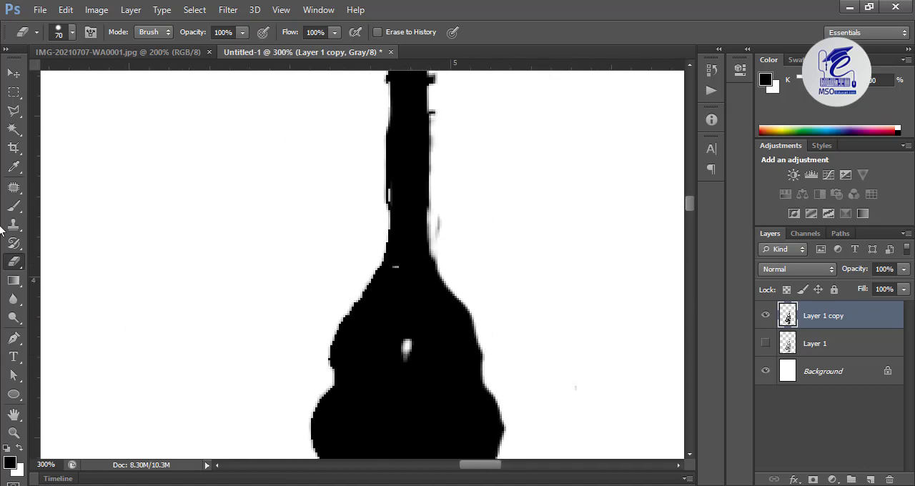
{"action": "left_click", "coordinate": [14, 206]}
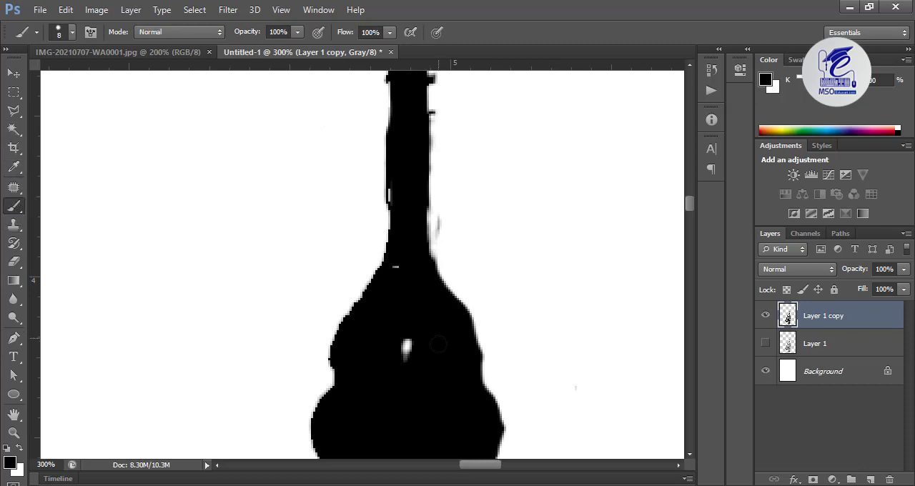
{"action": "left_click_drag", "start_coordinate": [406, 346], "coordinate": [417, 276]}
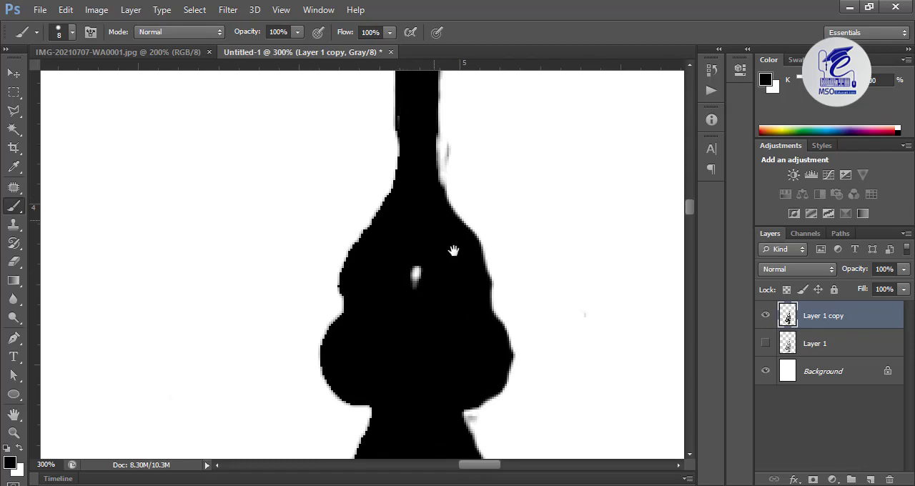
{"action": "scroll", "coordinate": [458, 241], "scroll_direction": "down", "scroll_amount": 10}
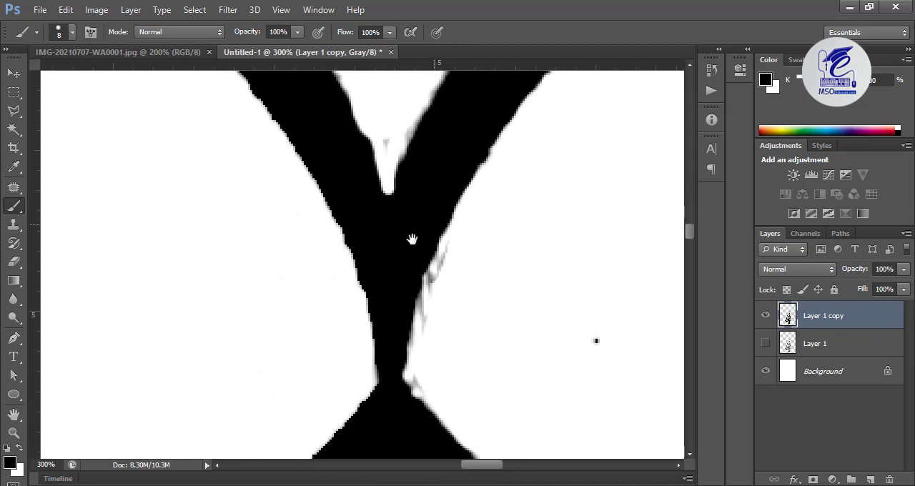
Examine the ornament from the upper stem down to the lower tip for leftover specks and rough edges
{"action": "scroll", "coordinate": [412, 239], "scroll_direction": "down", "scroll_amount": 10}
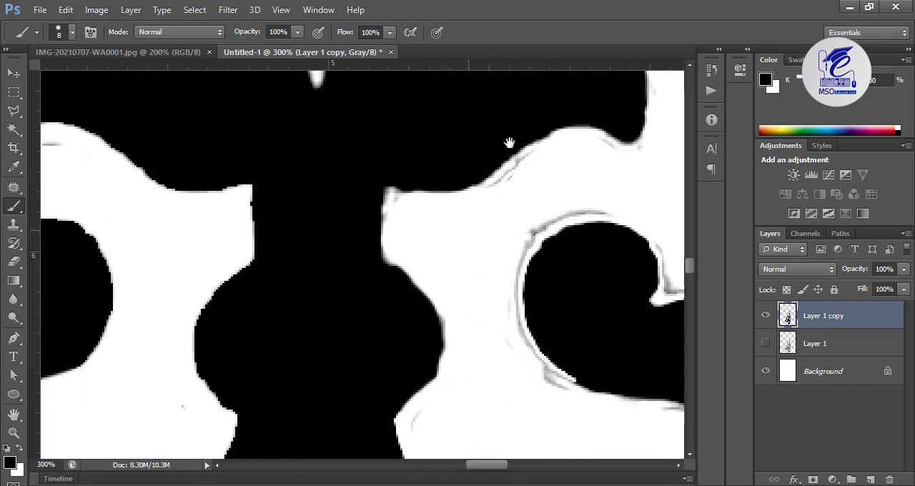
{"action": "scroll", "coordinate": [509, 143], "scroll_direction": "down", "scroll_amount": 8}
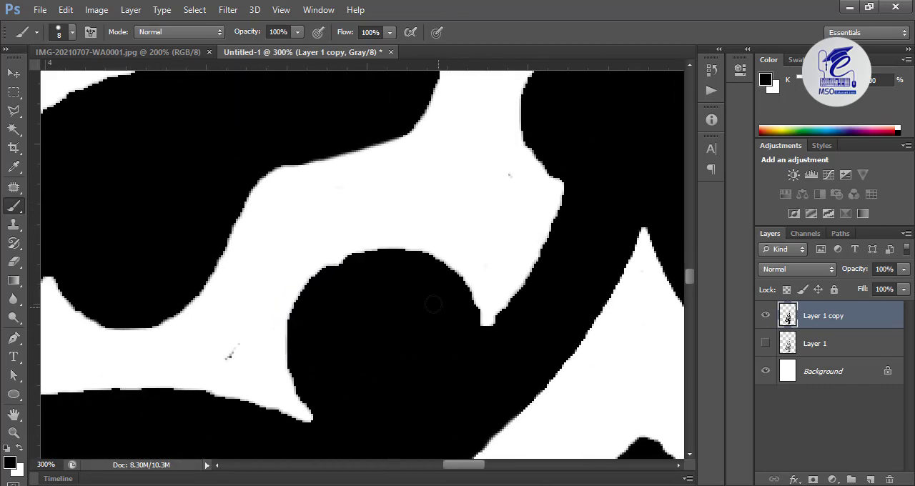
{"action": "left_click_drag", "start_coordinate": [379, 328], "coordinate": [515, 93]}
{"action": "mouse_move", "coordinate": [461, 238]}
{"action": "left_mouse_down"}
{"action": "mouse_move", "coordinate": [615, 290]}
{"action": "mouse_move", "coordinate": [489, 201]}
{"action": "mouse_move", "coordinate": [349, 320]}
{"action": "left_mouse_up"}
{"action": "left_click_drag", "start_coordinate": [357, 400], "coordinate": [390, 196]}
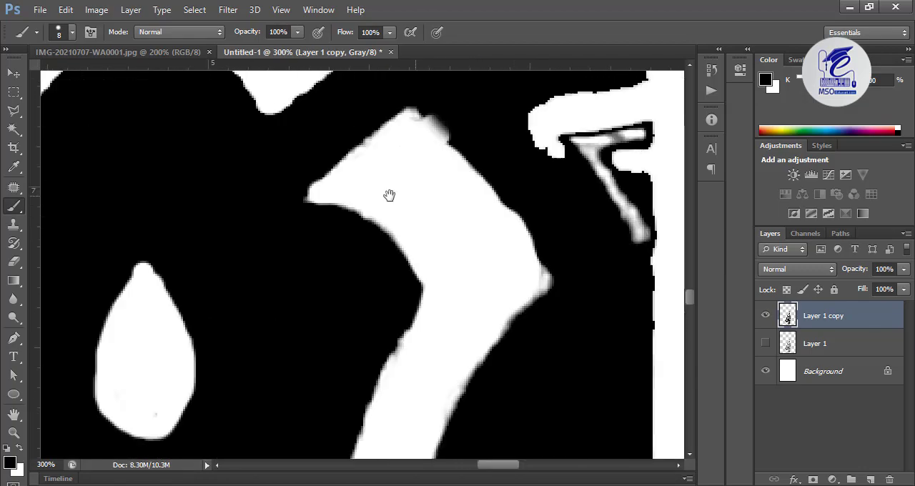
{"action": "key", "text": "ctrl+minus"}
{"action": "key", "text": "ctrl+minus"}
{"action": "left_click_drag", "start_coordinate": [299, 436], "coordinate": [295, 92]}
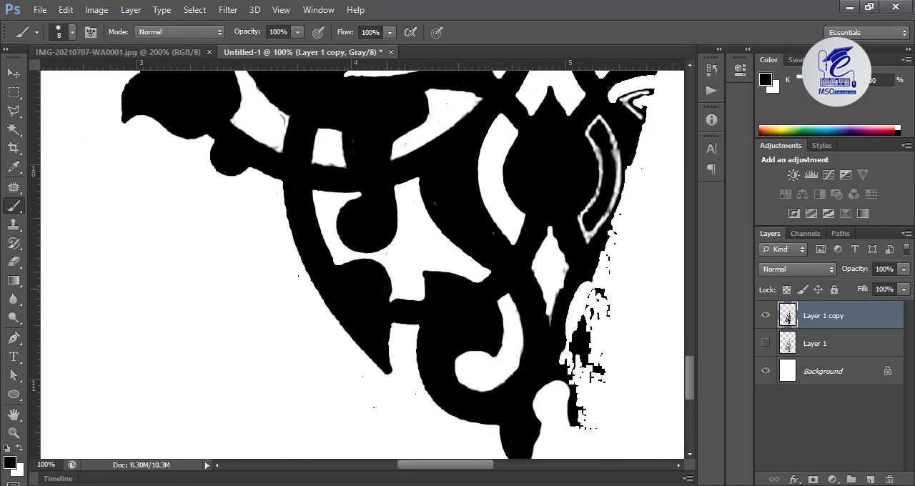
{"action": "mouse_move", "coordinate": [497, 74]}
{"action": "left_mouse_down"}
{"action": "mouse_move", "coordinate": [435, 252]}
{"action": "mouse_move", "coordinate": [411, 400]}
{"action": "left_mouse_up"}
{"action": "mouse_move", "coordinate": [323, 176]}
{"action": "left_mouse_down"}
{"action": "mouse_move", "coordinate": [362, 310]}
{"action": "mouse_move", "coordinate": [286, 454]}
{"action": "left_mouse_up"}
Clean the grey marks out of the curved, horn-shaped gap with a 9 px Eraser and touch up its edge in black
{"action": "key", "text": "e"}
{"action": "key", "text": "ctrl+plus"}
{"action": "key", "text": "ctrl+plus"}
{"action": "mouse_move", "coordinate": [278, 266]}
{"action": "left_mouse_down"}
{"action": "mouse_move", "coordinate": [301, 78]}
{"action": "mouse_move", "coordinate": [372, 384]}
{"action": "mouse_move", "coordinate": [298, 262]}
{"action": "left_mouse_up"}
{"action": "key", "text": "bracketleft"}
{"action": "key", "text": "bracketleft"}
{"action": "key", "text": "bracketleft"}
{"action": "key", "text": "bracketleft"}
{"action": "key", "text": "bracketleft"}
{"action": "mouse_move", "coordinate": [300, 229]}
{"action": "left_mouse_down"}
{"action": "mouse_move", "coordinate": [352, 386]}
{"action": "mouse_move", "coordinate": [360, 226]}
{"action": "mouse_move", "coordinate": [202, 138]}
{"action": "left_mouse_up"}
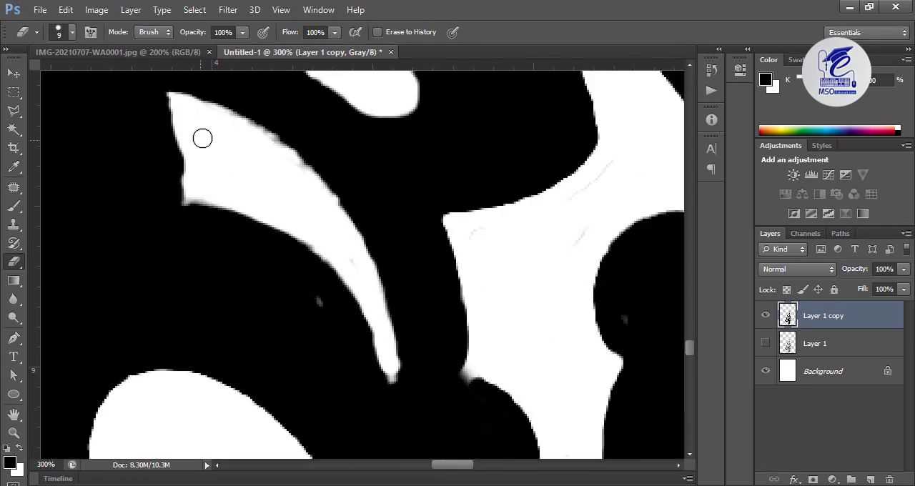
{"action": "left_click_drag", "start_coordinate": [256, 130], "coordinate": [302, 172]}
{"action": "mouse_move", "coordinate": [512, 430]}
{"action": "left_mouse_down"}
{"action": "mouse_move", "coordinate": [334, 210]}
{"action": "mouse_move", "coordinate": [333, 72]}
{"action": "left_mouse_up"}
{"action": "key", "text": "b"}
{"action": "left_click", "coordinate": [290, 174]}
Erase the grey smudges along the lower edge and corners of the tapering gap beside the small four-sided opening
{"action": "key", "text": "e"}
{"action": "left_click_drag", "start_coordinate": [364, 327], "coordinate": [629, 221]}
{"action": "left_click_drag", "start_coordinate": [92, 434], "coordinate": [333, 330]}
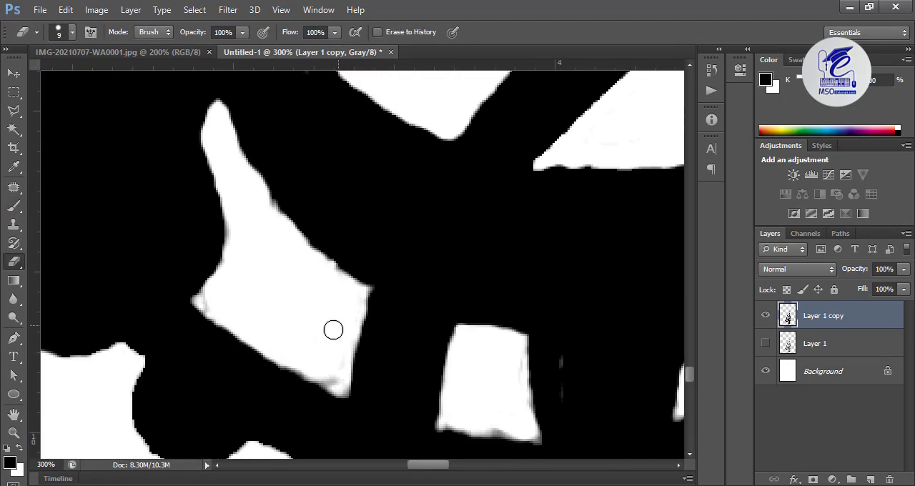
{"action": "left_click_drag", "start_coordinate": [334, 384], "coordinate": [211, 302]}
{"action": "left_click_drag", "start_coordinate": [445, 455], "coordinate": [300, 129]}
{"action": "left_click_drag", "start_coordinate": [629, 436], "coordinate": [129, 107]}
Erase the grey marks inside the lower diamond-shaped gap and smooth its edges in black with the 8 px Brush
{"action": "left_click_drag", "start_coordinate": [349, 123], "coordinate": [353, 250]}
{"action": "left_click_drag", "start_coordinate": [351, 265], "coordinate": [349, 303]}
{"action": "key", "text": "b"}
{"action": "left_click_drag", "start_coordinate": [375, 349], "coordinate": [378, 402]}
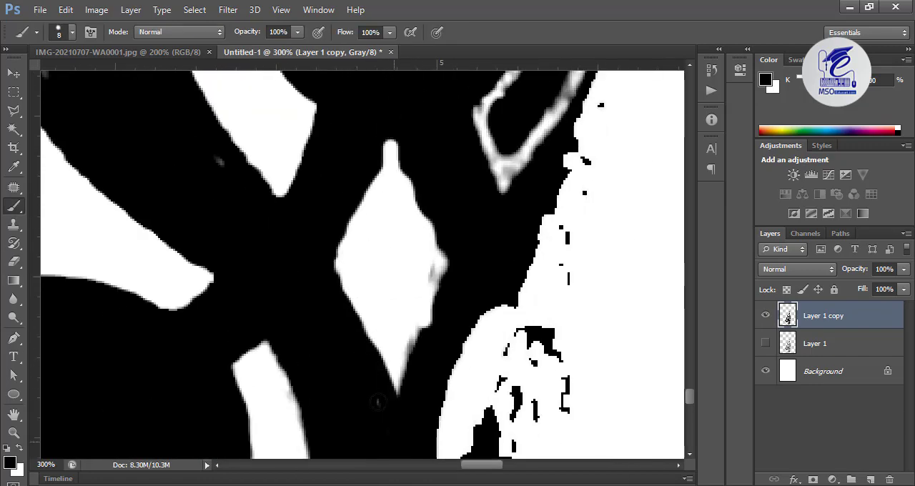
{"action": "left_click_drag", "start_coordinate": [446, 263], "coordinate": [415, 353]}
{"action": "left_click_drag", "start_coordinate": [435, 237], "coordinate": [406, 173]}
Clean the grey specks and smudges out of the tapering gap below the central crossing with the Eraser
{"action": "left_click_drag", "start_coordinate": [404, 122], "coordinate": [400, 429]}
{"action": "left_click_drag", "start_coordinate": [400, 165], "coordinate": [394, 422]}
{"action": "left_click_drag", "start_coordinate": [389, 284], "coordinate": [331, 365]}
{"action": "mouse_move", "coordinate": [339, 396]}
{"action": "left_mouse_down"}
{"action": "mouse_move", "coordinate": [470, 286]}
{"action": "mouse_move", "coordinate": [585, 331]}
{"action": "left_mouse_up"}
{"action": "left_click_drag", "start_coordinate": [422, 259], "coordinate": [386, 237]}
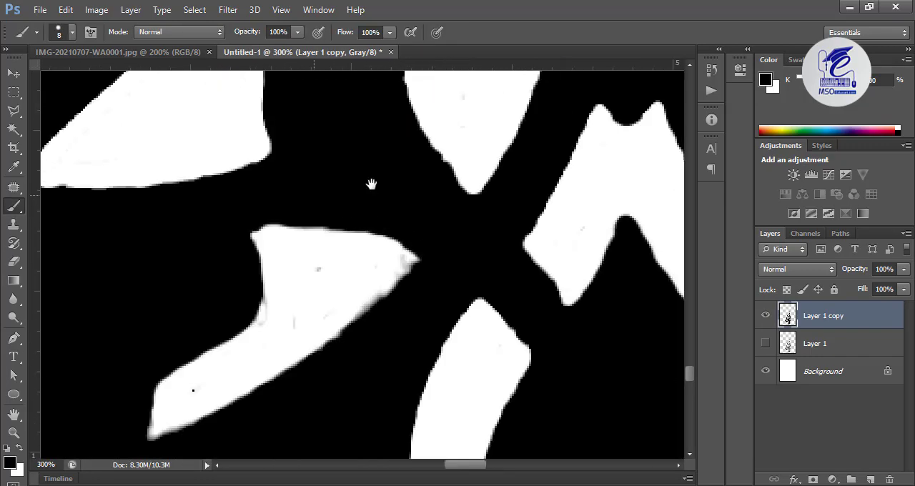
{"action": "left_click_drag", "start_coordinate": [371, 184], "coordinate": [407, 240]}
{"action": "key", "text": "e"}
{"action": "left_click_drag", "start_coordinate": [403, 339], "coordinate": [408, 357]}
{"action": "left_click_drag", "start_coordinate": [306, 258], "coordinate": [274, 394]}
{"action": "left_click_drag", "start_coordinate": [457, 86], "coordinate": [519, 403]}
{"action": "left_click_drag", "start_coordinate": [587, 331], "coordinate": [306, 386]}
Erase the grey fringe inside the fan-shaped gap beside the small round hole and fill the notch on its edge with black
{"action": "key", "text": "b"}
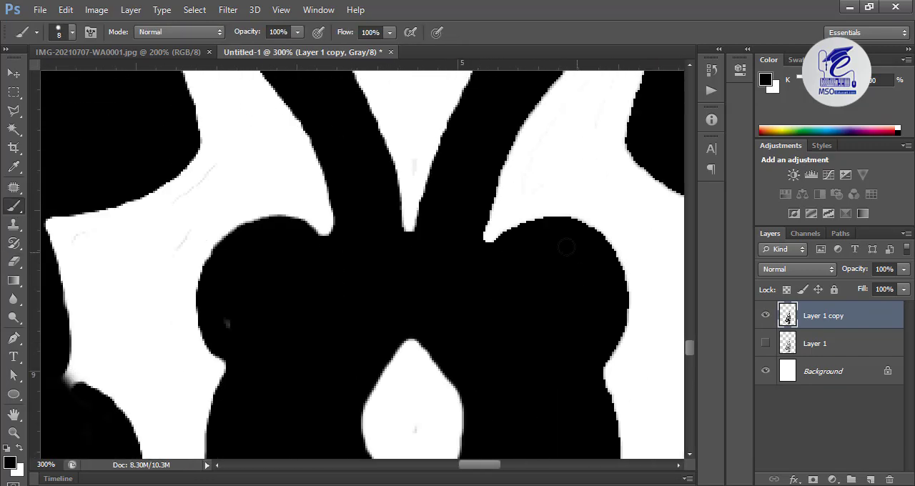
{"action": "left_click_drag", "start_coordinate": [566, 246], "coordinate": [608, 450]}
{"action": "left_click_drag", "start_coordinate": [458, 100], "coordinate": [572, 429]}
{"action": "key", "text": "e"}
{"action": "left_click_drag", "start_coordinate": [233, 218], "coordinate": [220, 218]}
{"action": "left_click_drag", "start_coordinate": [280, 303], "coordinate": [336, 362]}
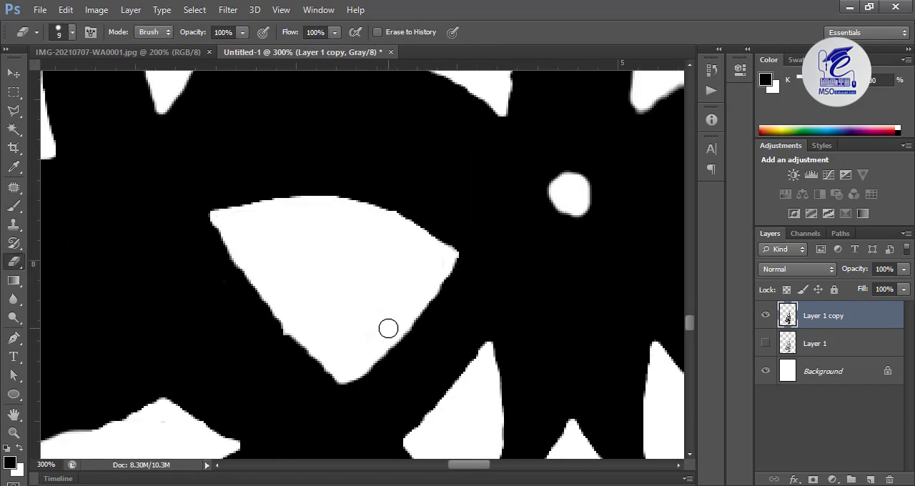
{"action": "key", "text": "b"}
{"action": "left_click", "coordinate": [281, 329]}
Hide the Background layer and shift the ornament on Layer 1 copy slightly up and to the left on the canvas
{"action": "left_click_drag", "start_coordinate": [143, 422], "coordinate": [420, 234]}
{"action": "mouse_move", "coordinate": [572, 295]}
{"action": "left_mouse_down"}
{"action": "mouse_move", "coordinate": [348, 230]}
{"action": "mouse_move", "coordinate": [393, 224]}
{"action": "left_mouse_up"}
{"action": "scroll", "coordinate": [348, 230], "scroll_direction": "down", "scroll_amount": 6}
{"action": "key", "text": "v"}
{"action": "left_click", "coordinate": [176, 107]}
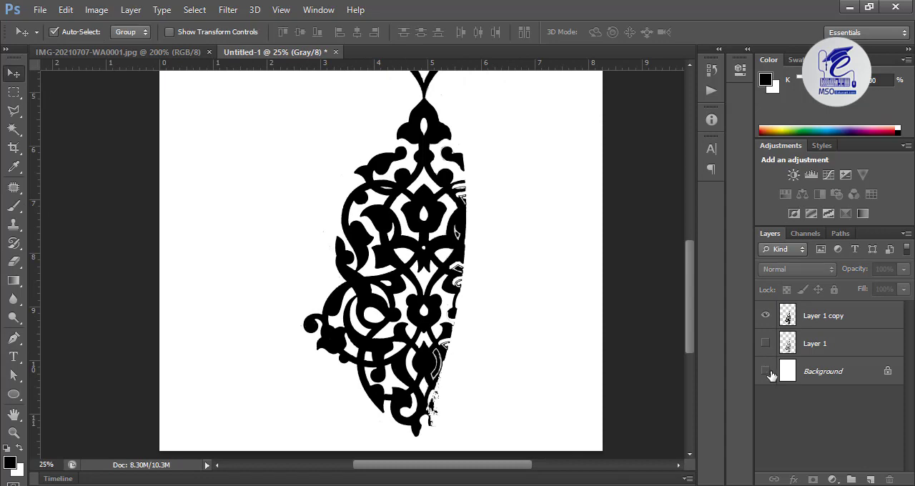
{"action": "left_click", "coordinate": [766, 371]}
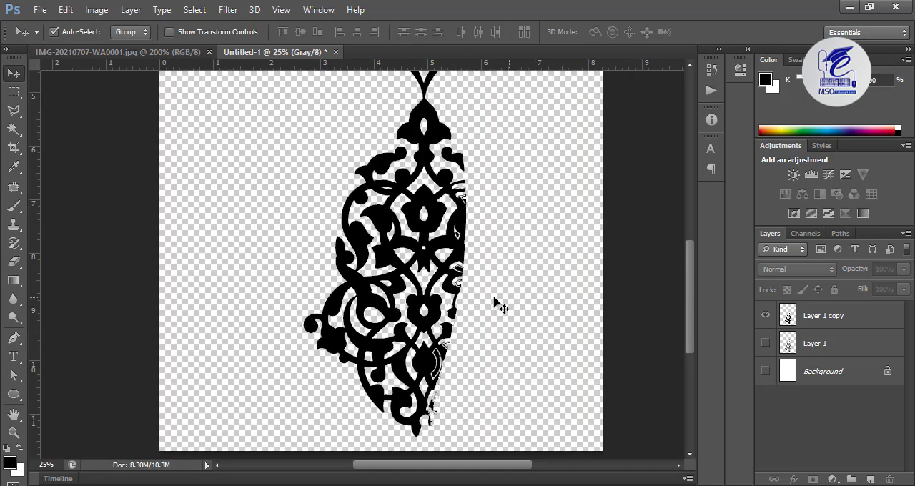
{"action": "left_click", "coordinate": [395, 207]}
{"action": "left_click_drag", "start_coordinate": [317, 155], "coordinate": [351, 254]}
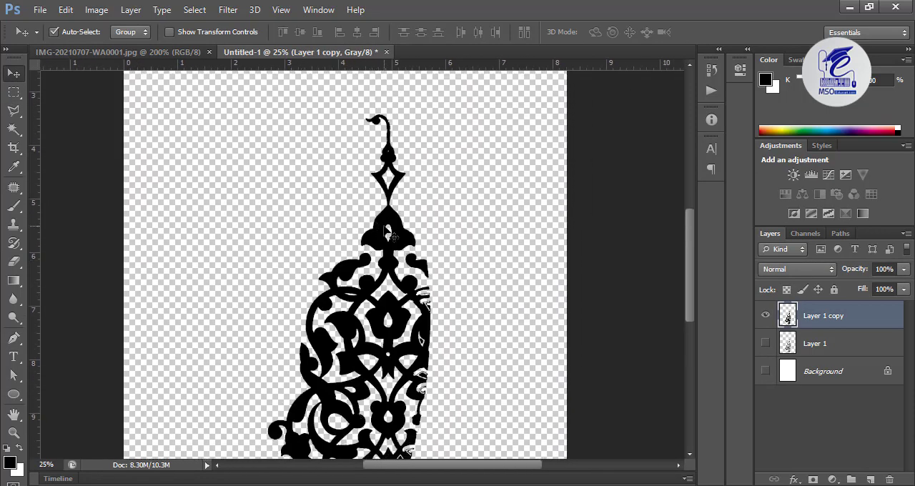
{"action": "left_click_drag", "start_coordinate": [384, 227], "coordinate": [370, 216]}
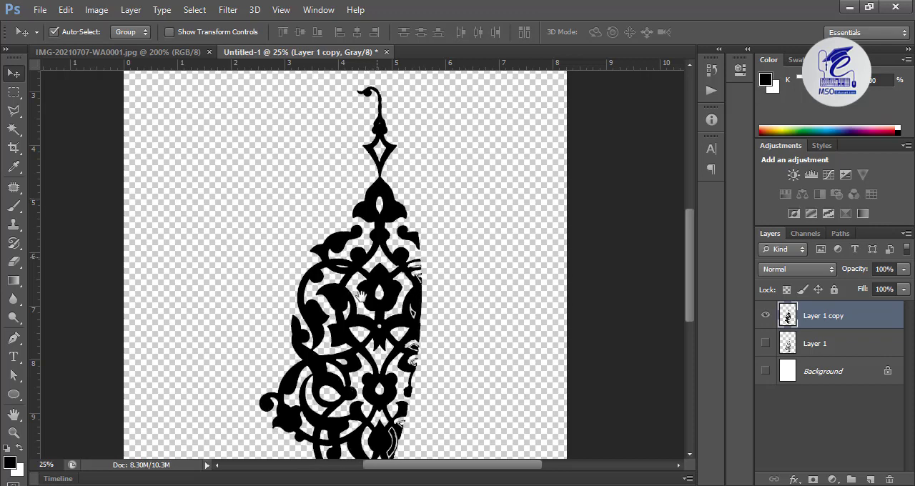
{"action": "left_click_drag", "start_coordinate": [361, 295], "coordinate": [364, 213]}
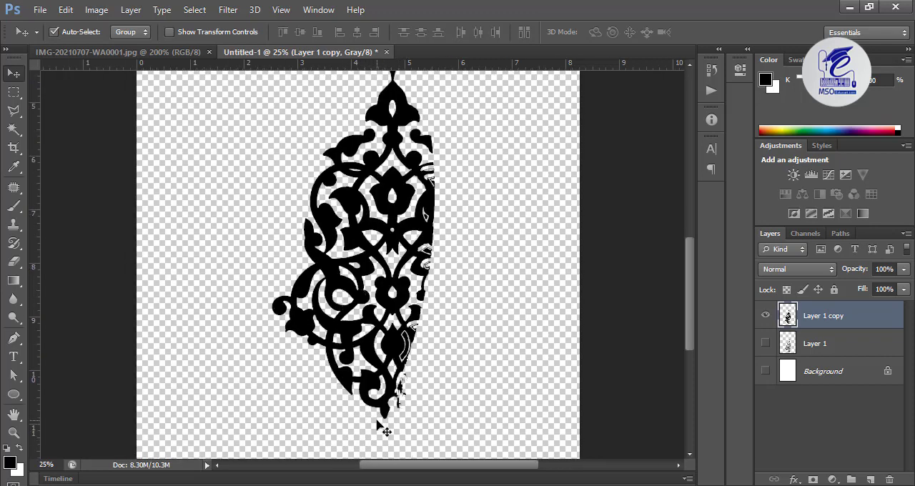
Save a PNG copy of the transparent ornament as "png file" in the patrreen folder
{"action": "left_click", "coordinate": [39, 9]}
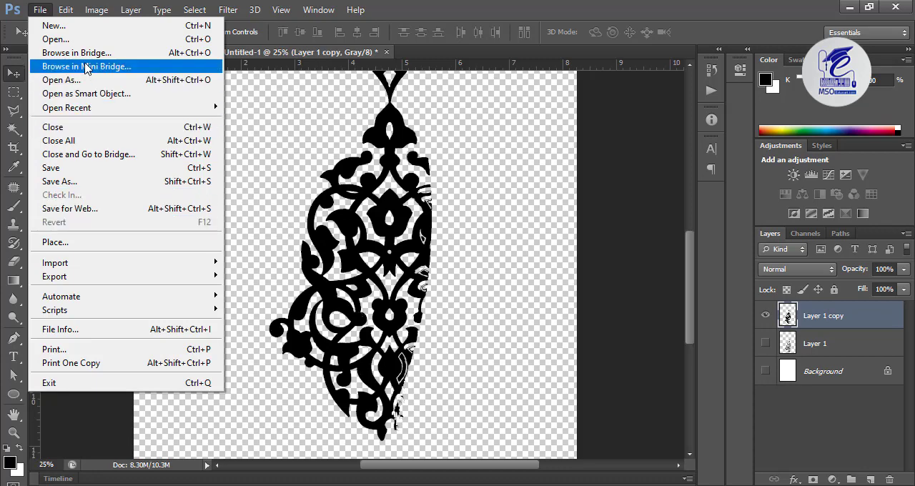
{"action": "left_click", "coordinate": [98, 183]}
{"action": "left_click", "coordinate": [422, 284]}
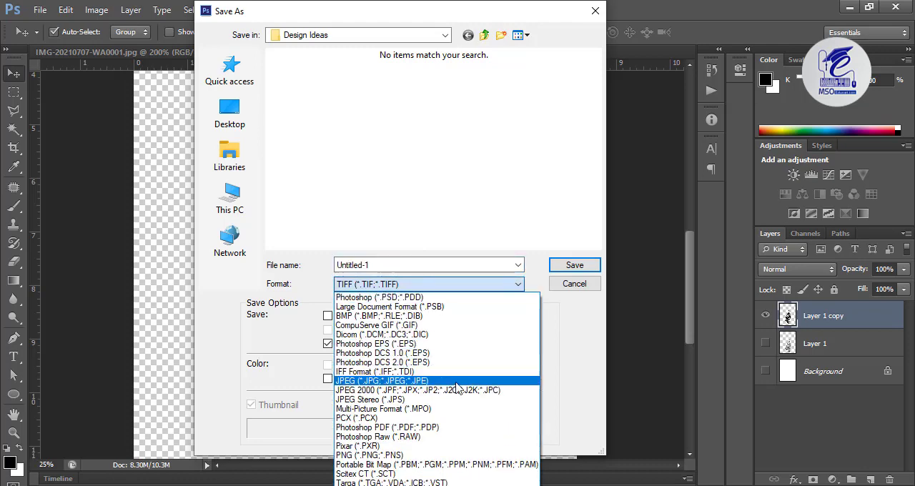
{"action": "left_click", "coordinate": [461, 456]}
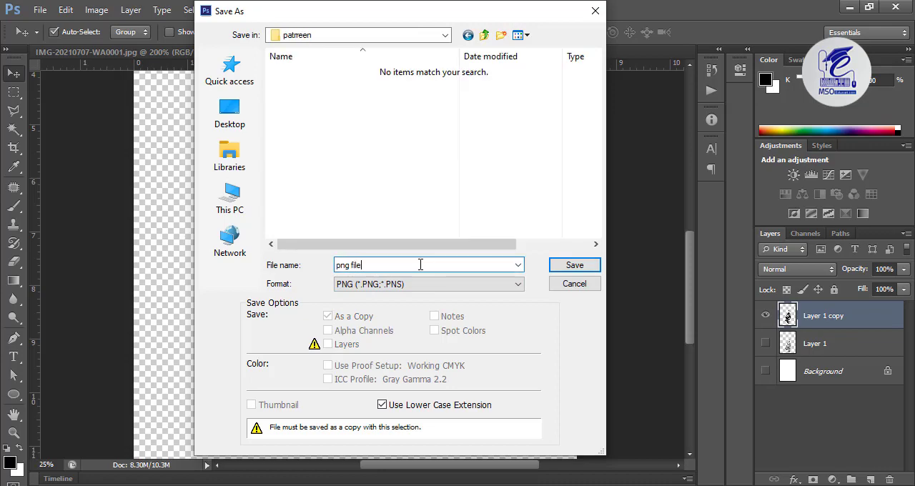
{"action": "key", "text": "Return"}
{"action": "key", "text": "Return"}
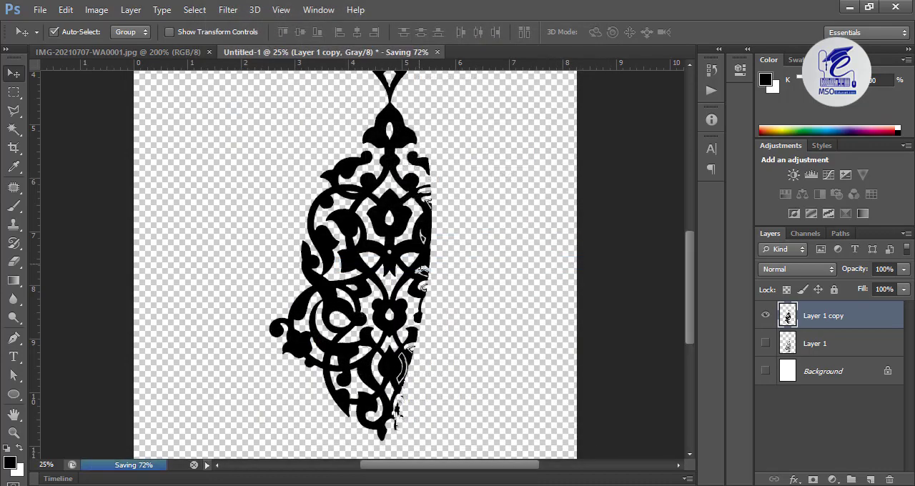
Switch to CorelDRAW 12 and create a new blank document
{"action": "key", "text": "super+s"}
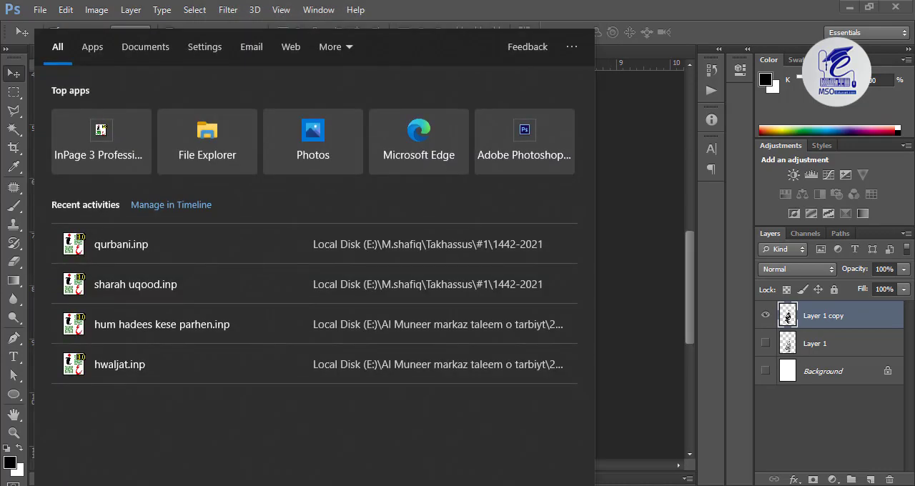
{"action": "type", "text": "core"}
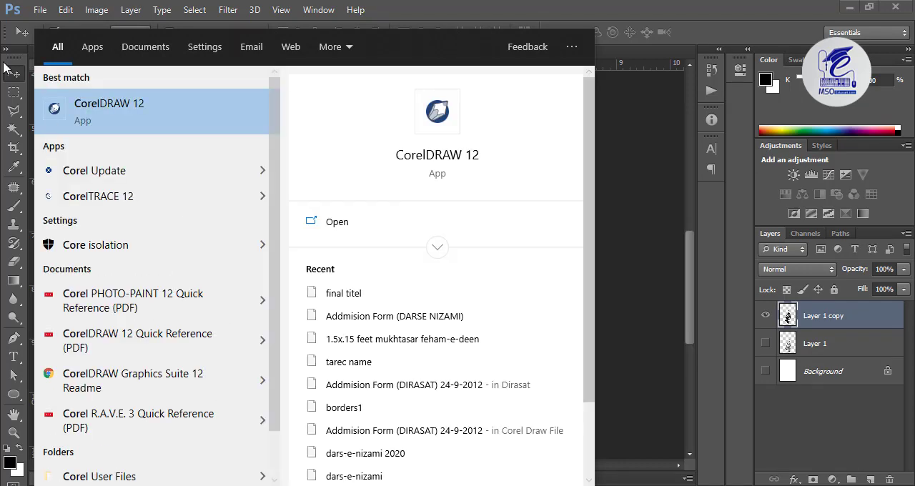
{"action": "left_click", "coordinate": [118, 125]}
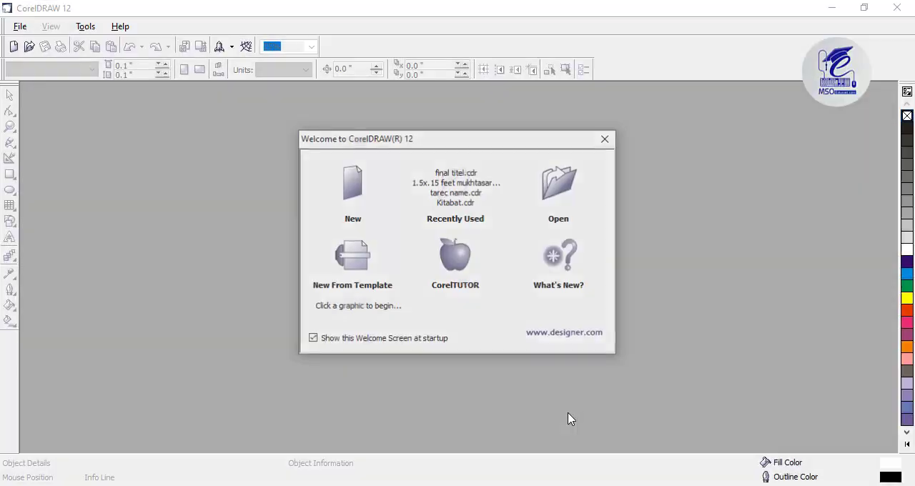
{"action": "left_click", "coordinate": [20, 26]}
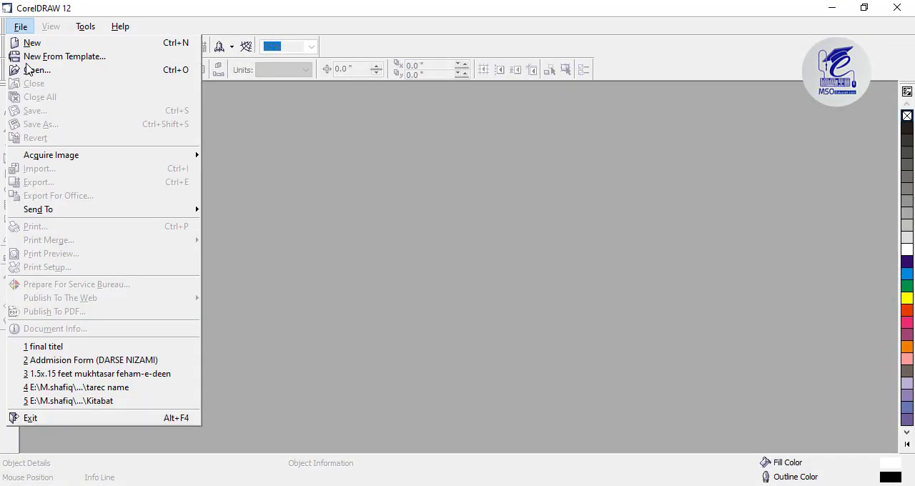
{"action": "left_click", "coordinate": [27, 41]}
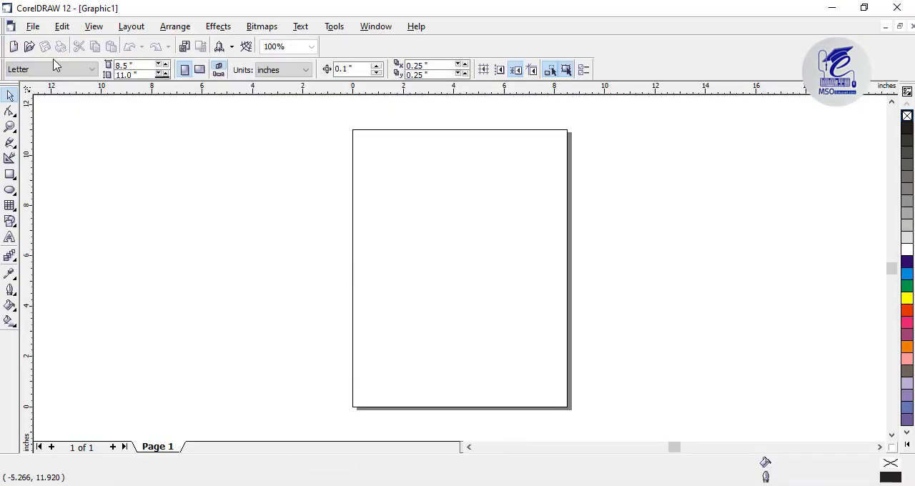
Import the saved ornament PNG and position it so that the whole motif lies on the page
{"action": "left_click", "coordinate": [33, 26]}
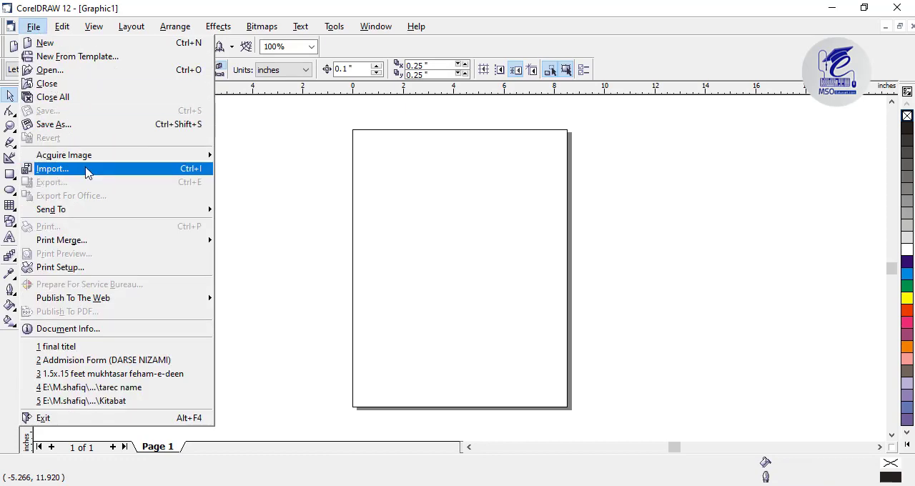
{"action": "left_click", "coordinate": [199, 170]}
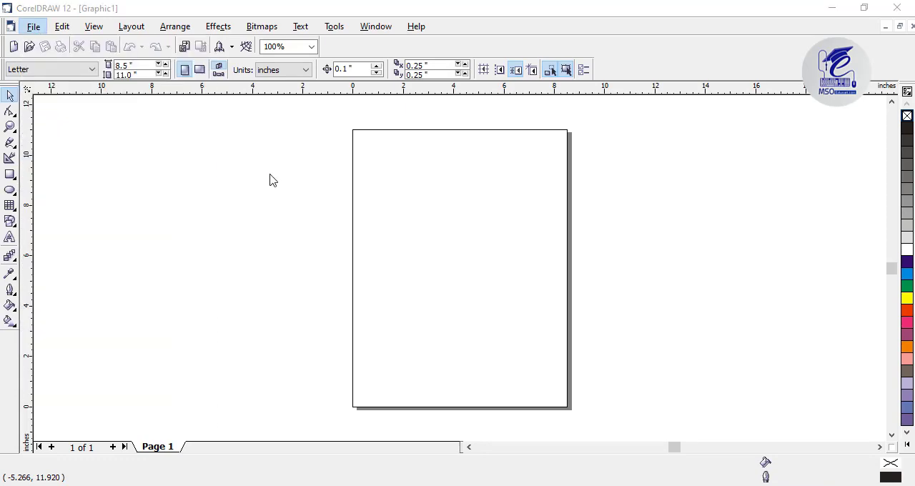
{"action": "double_click", "coordinate": [342, 181]}
{"action": "left_click", "coordinate": [348, 163]}
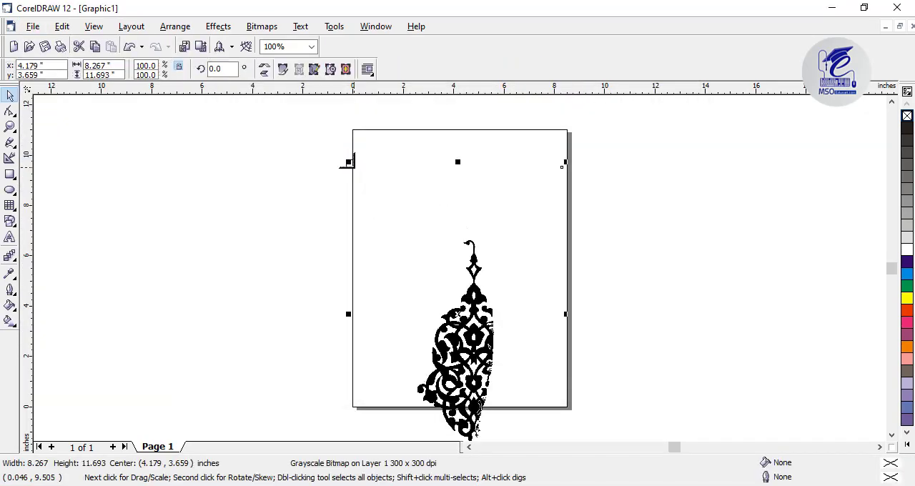
{"action": "left_click_drag", "start_coordinate": [431, 322], "coordinate": [398, 249]}
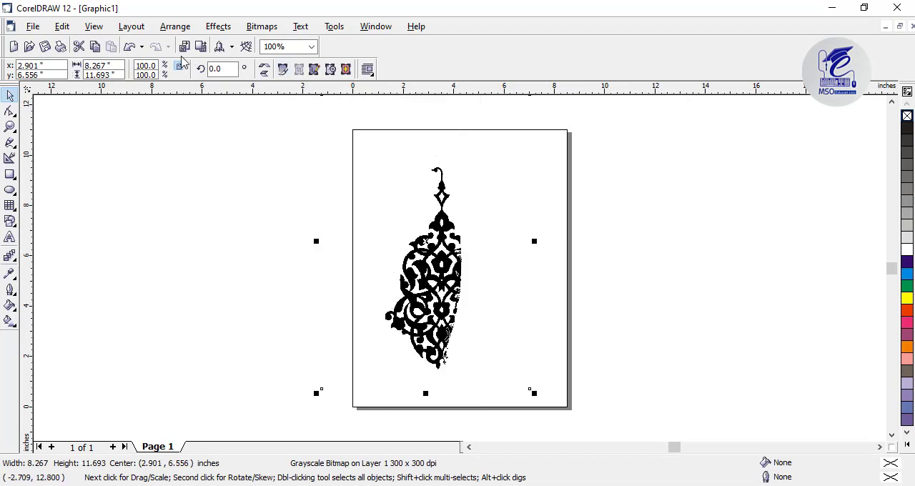
Crop the empty area above the ornament with the Shape tool, lowering the bitmap's top nodes to a height of about 9.3 inches
{"action": "left_click", "coordinate": [10, 113]}
{"action": "left_click", "coordinate": [36, 122]}
{"action": "scroll", "coordinate": [429, 277], "scroll_direction": "up", "scroll_amount": 4}
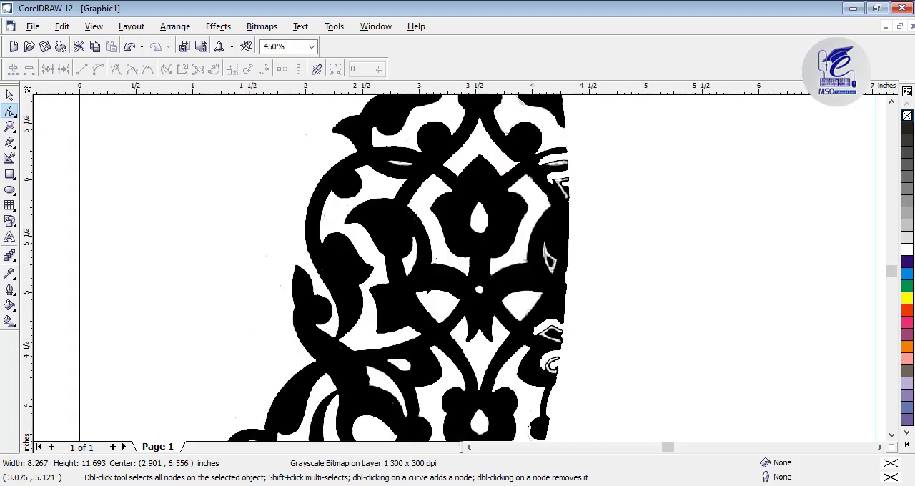
{"action": "scroll", "coordinate": [428, 275], "scroll_direction": "down", "scroll_amount": 5}
{"action": "scroll", "coordinate": [428, 274], "scroll_direction": "down", "scroll_amount": 1}
{"action": "left_click_drag", "start_coordinate": [517, 216], "coordinate": [518, 216]}
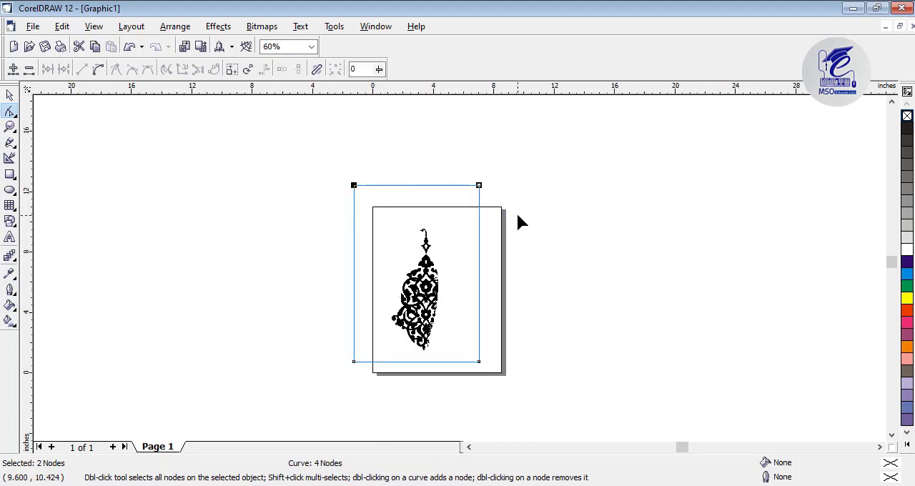
{"action": "key", "text": "Down"}
{"action": "key", "text": "Down"}
{"action": "key", "text": "Down"}
{"action": "key", "text": "Down"}
{"action": "key", "text": "Down"}
{"action": "key", "text": "Down"}
{"action": "key", "text": "Down"}
{"action": "key", "text": "Down"}
{"action": "key", "text": "Down"}
{"action": "key", "text": "Down"}
{"action": "key", "text": "Down"}
{"action": "key", "text": "Down"}
{"action": "key", "text": "Down"}
{"action": "key", "text": "Down"}
{"action": "key", "text": "Down"}
{"action": "key", "text": "Down"}
{"action": "key", "text": "Down"}
{"action": "key", "text": "Down"}
{"action": "key", "text": "Down"}
{"action": "key", "text": "Down"}
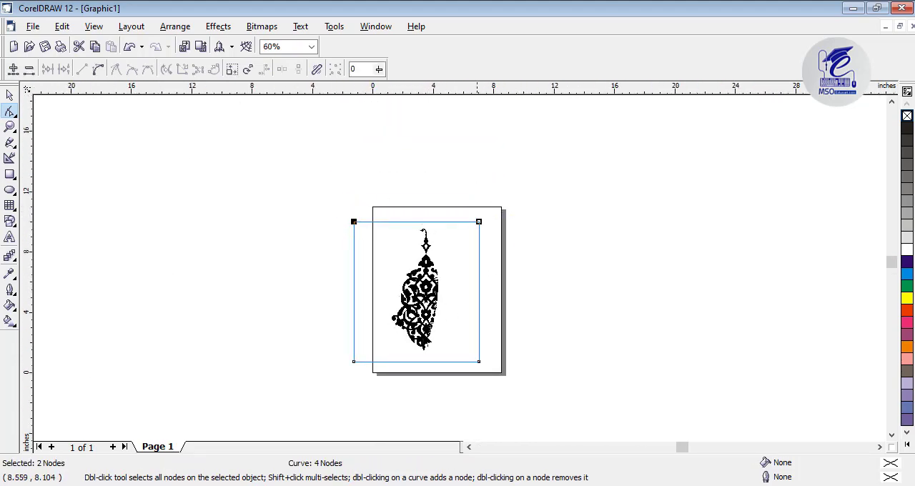
Crop the empty area on the bitmap's right side by moving its right-hand nodes in toward the ornament
{"action": "key", "text": "Left"}
{"action": "key", "text": "Left"}
{"action": "key", "text": "Left"}
{"action": "key", "text": "Left"}
{"action": "key", "text": "Left"}
{"action": "key", "text": "Left"}
{"action": "key", "text": "Left"}
{"action": "key", "text": "Left"}
{"action": "key", "text": "Left"}
{"action": "key", "text": "Left"}
{"action": "key", "text": "Left"}
{"action": "key", "text": "Left"}
{"action": "key", "text": "Left"}
{"action": "key", "text": "Left"}
{"action": "key", "text": "Left"}
{"action": "key", "text": "Left"}
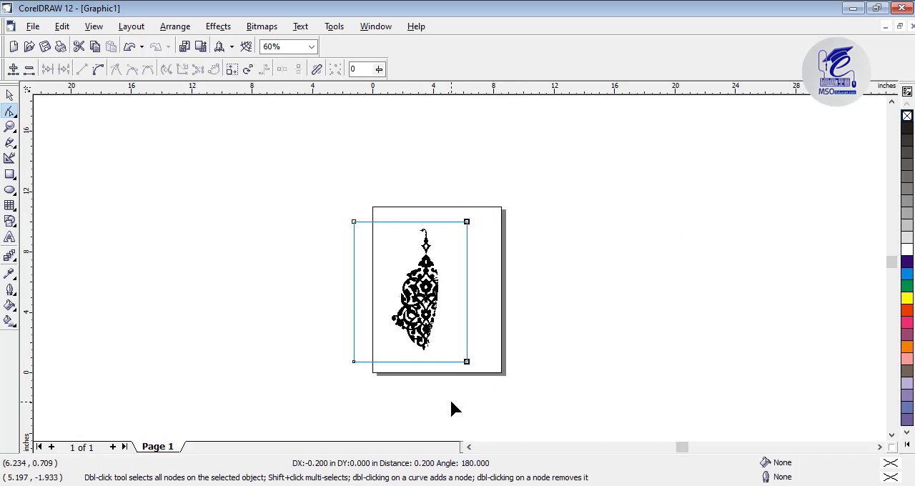
Crop the empty area on the bitmap's left side, leaving a frame about 4.67 inches wide, and return to the Pick tool
{"action": "left_click_drag", "start_coordinate": [323, 199], "coordinate": [374, 374]}
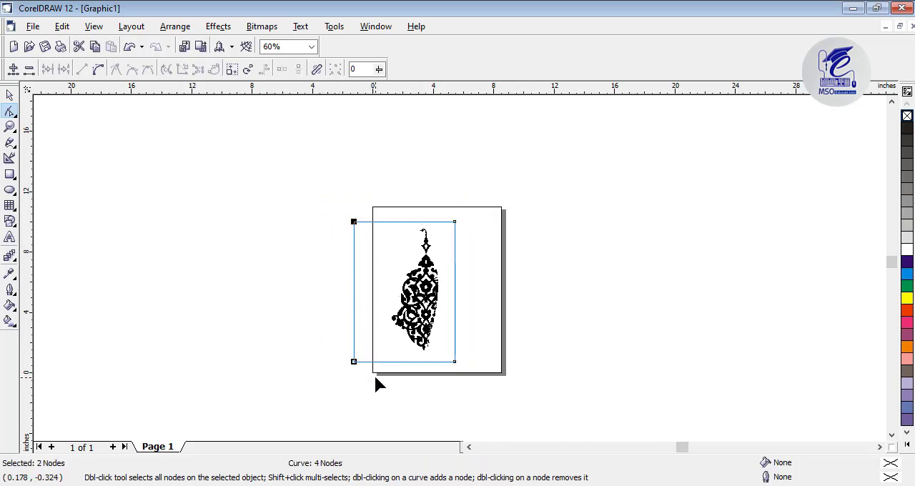
{"action": "key", "text": "Right"}
{"action": "key", "text": "Right"}
{"action": "key", "text": "Right"}
{"action": "key", "text": "Right"}
{"action": "key", "text": "Right"}
{"action": "key", "text": "Right"}
{"action": "key", "text": "Right"}
{"action": "key", "text": "Right"}
{"action": "key", "text": "Right"}
{"action": "key", "text": "Right"}
{"action": "key", "text": "Right"}
{"action": "key", "text": "Right"}
{"action": "key", "text": "Right"}
{"action": "key", "text": "Right"}
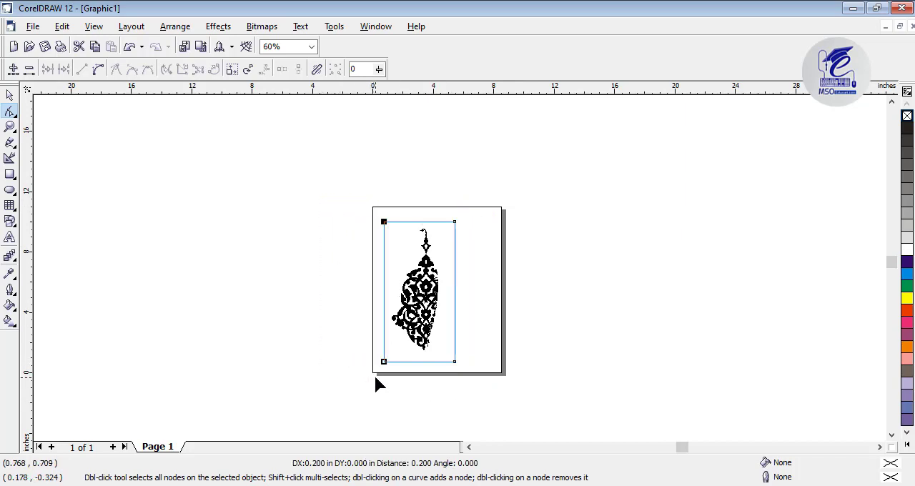
{"action": "left_click", "coordinate": [11, 93]}
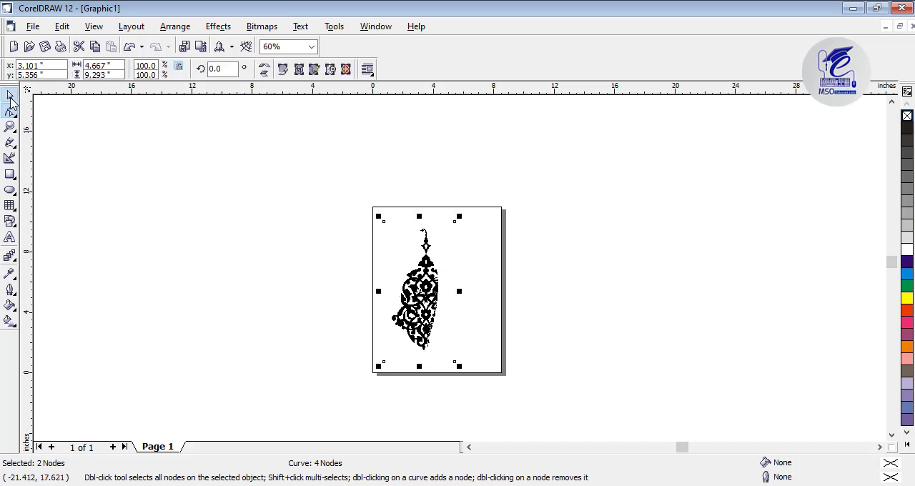
Send the cropped ornament bitmap to CorelTRACE 12, continue past the multiple-clips warning, and bring the motif into view at 25% zoom
{"action": "left_click", "coordinate": [316, 72]}
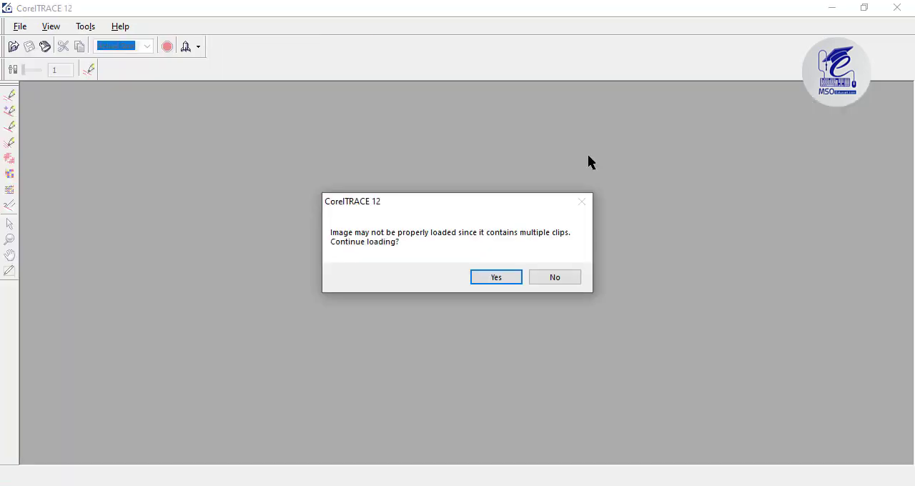
{"action": "key", "text": "Return"}
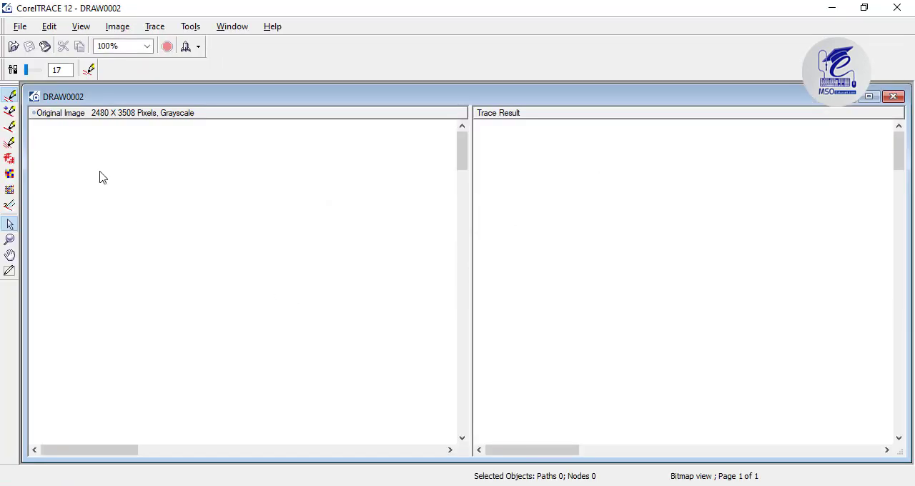
{"action": "left_click", "coordinate": [9, 242]}
{"action": "scroll", "coordinate": [168, 277], "scroll_direction": "down", "scroll_amount": 2}
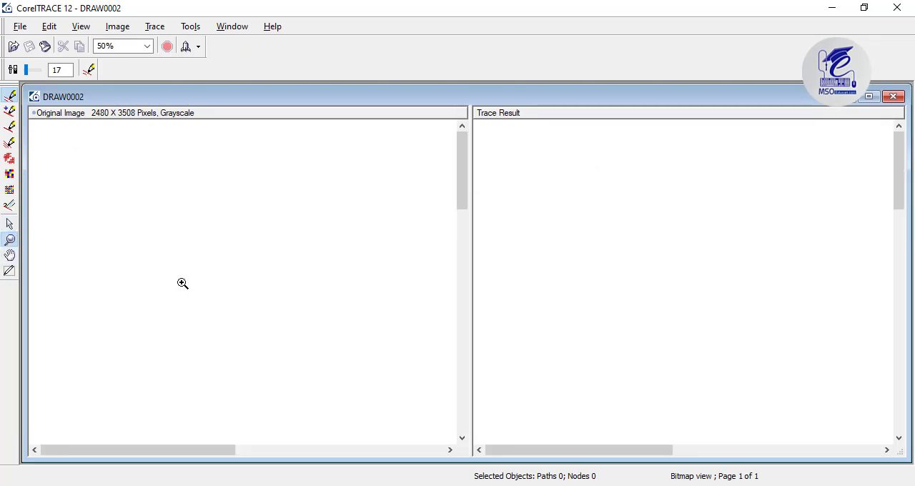
{"action": "scroll", "coordinate": [204, 297], "scroll_direction": "down", "scroll_amount": 3}
{"action": "scroll", "coordinate": [248, 288], "scroll_direction": "up", "scroll_amount": 1}
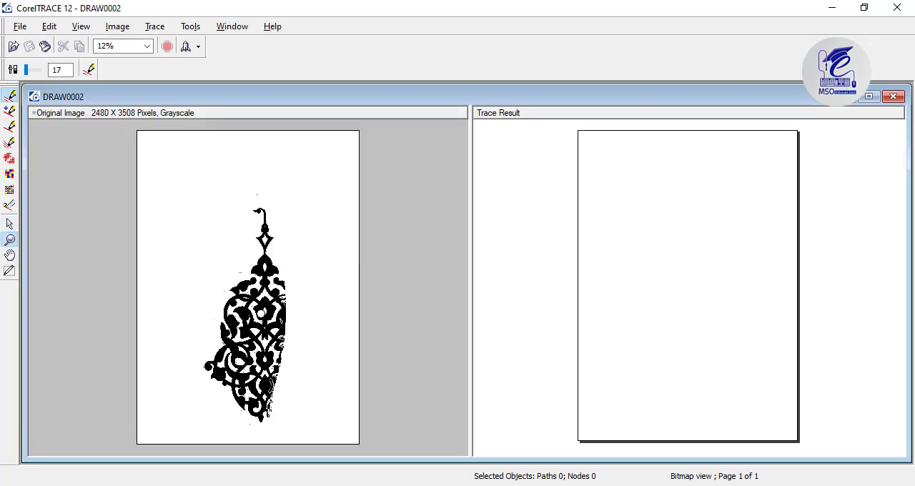
{"action": "scroll", "coordinate": [273, 308], "scroll_direction": "up", "scroll_amount": 1}
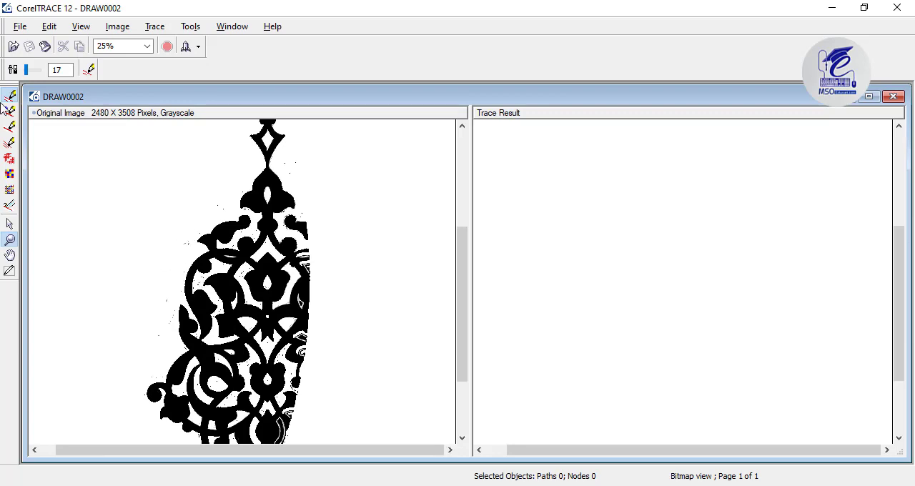
Trace the ornament's outline with an accuracy of 17 and return the traced result to CorelDRAW
{"action": "left_click", "coordinate": [89, 71]}
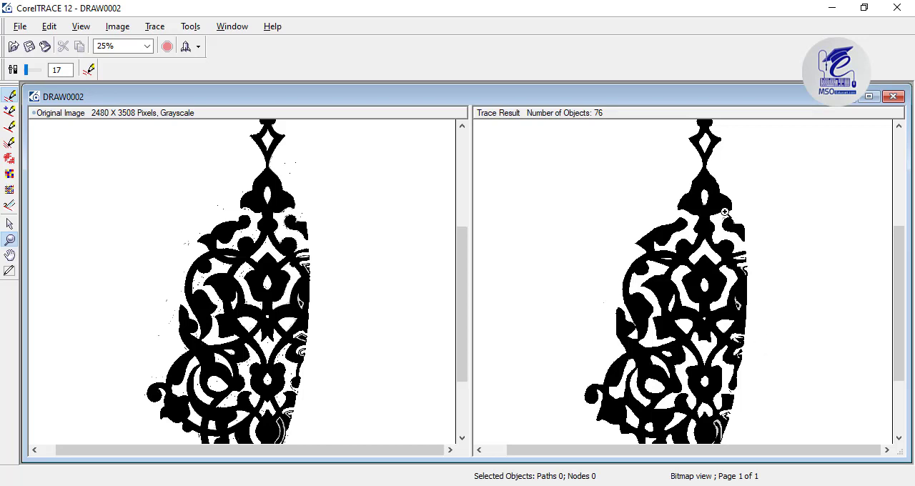
{"action": "left_click", "coordinate": [897, 7]}
{"action": "left_click", "coordinate": [443, 280]}
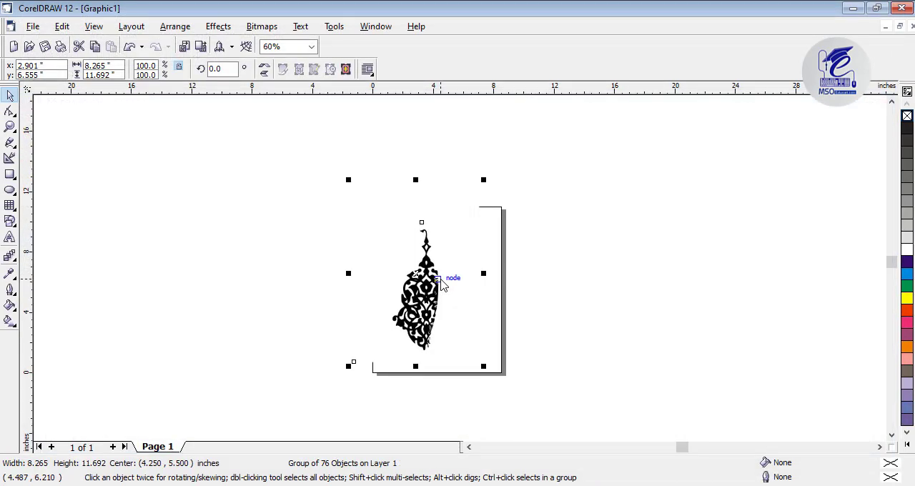
Move the traced ornament group to the empty area right of the page and ungroup it
{"action": "left_click_drag", "start_coordinate": [435, 281], "coordinate": [685, 256]}
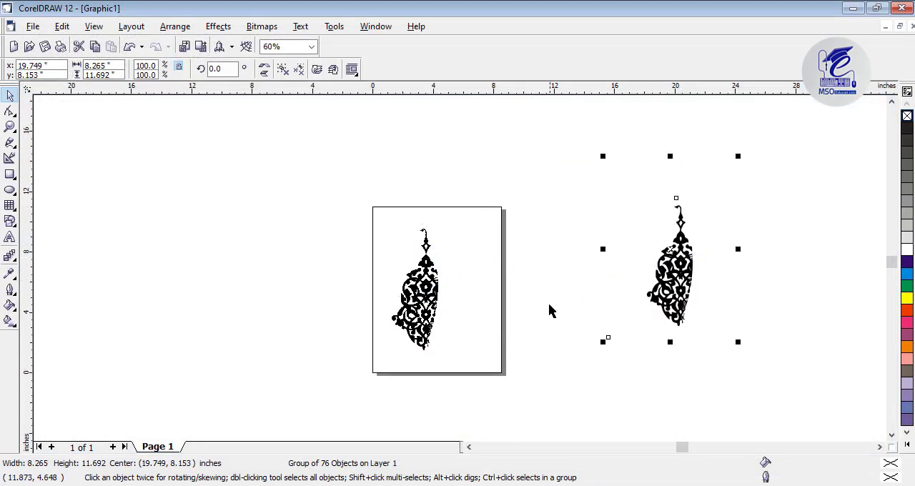
{"action": "key", "text": "ctrl+u"}
{"action": "left_click", "coordinate": [750, 264]}
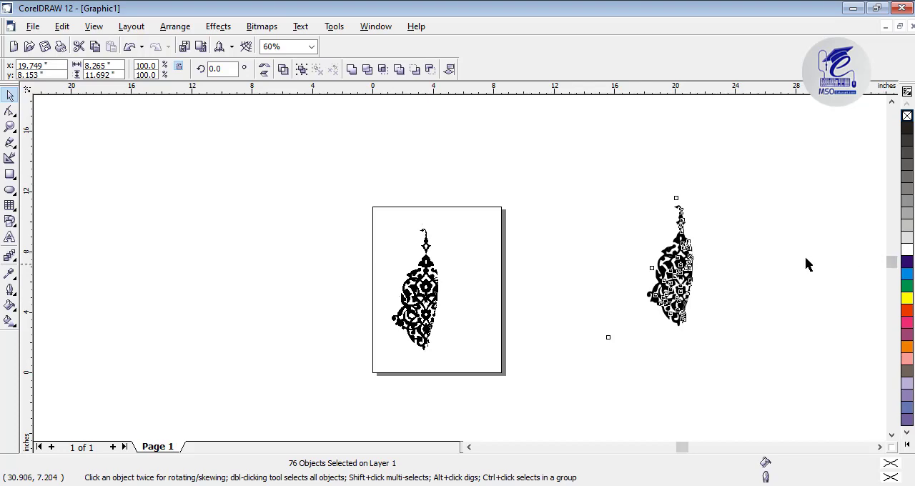
Delete the white background shape behind the traced ornament
{"action": "left_click", "coordinate": [719, 236]}
{"action": "left_click_drag", "start_coordinate": [718, 236], "coordinate": [701, 265]}
{"action": "key", "text": "Delete"}
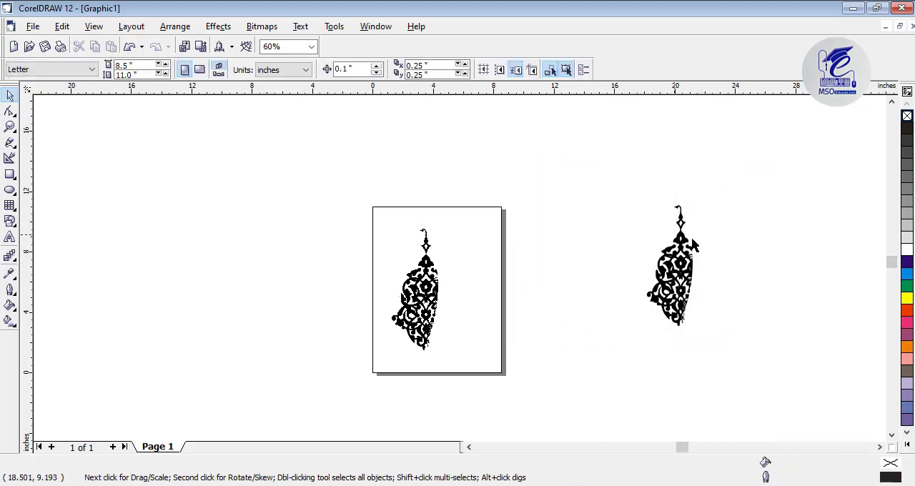
Delete the grey slivers along the right side of the ornament's neck and the grey fragment beside the right bulb
{"action": "scroll", "coordinate": [693, 245], "scroll_direction": "up", "scroll_amount": 8}
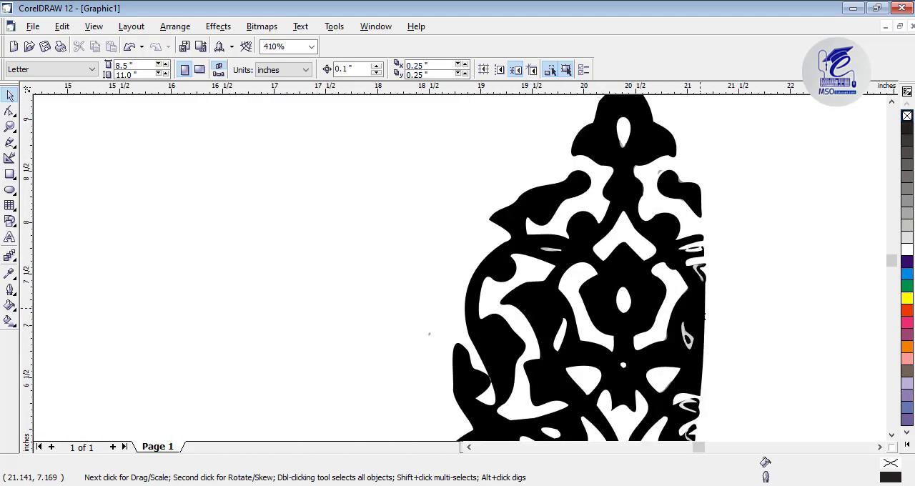
{"action": "scroll", "coordinate": [703, 309], "scroll_direction": "up", "scroll_amount": 5}
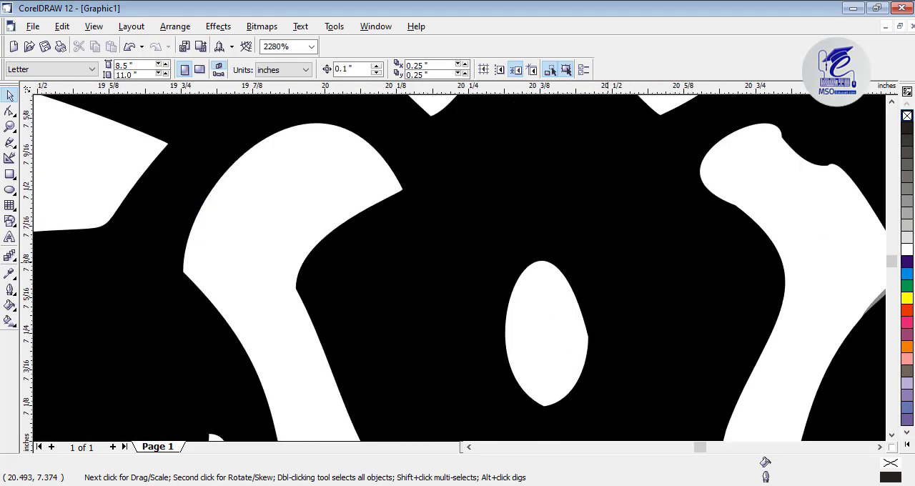
{"action": "scroll", "coordinate": [634, 275], "scroll_direction": "down", "scroll_amount": 9}
{"action": "scroll", "coordinate": [634, 275], "scroll_direction": "up", "scroll_amount": 4}
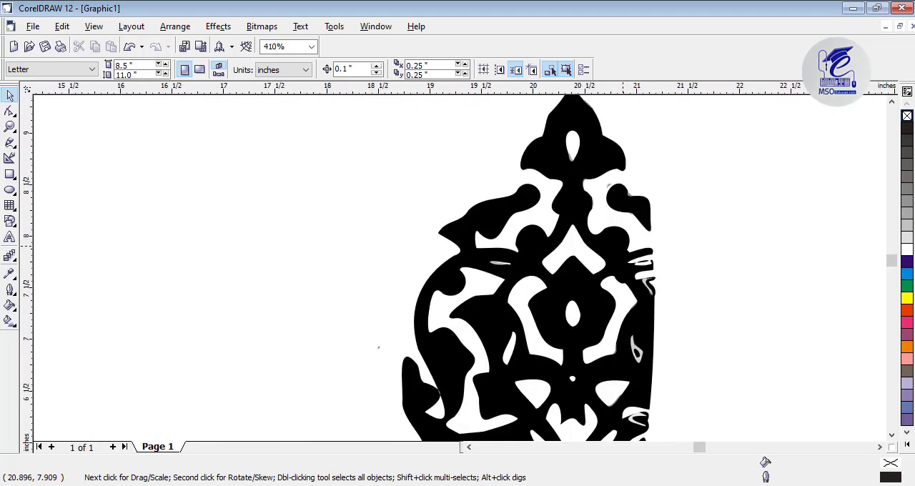
{"action": "scroll", "coordinate": [609, 198], "scroll_direction": "up", "scroll_amount": 5}
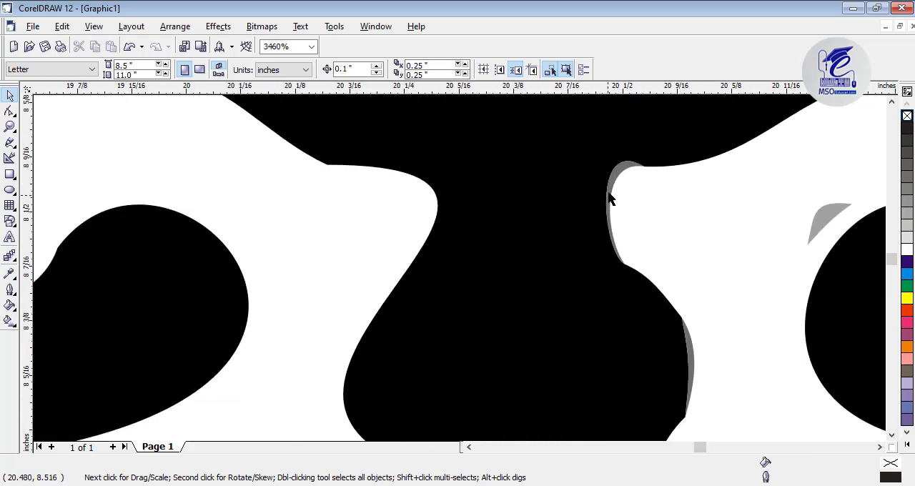
{"action": "left_click", "coordinate": [611, 195]}
{"action": "left_click", "coordinate": [828, 217]}
{"action": "key", "text": "Delete"}
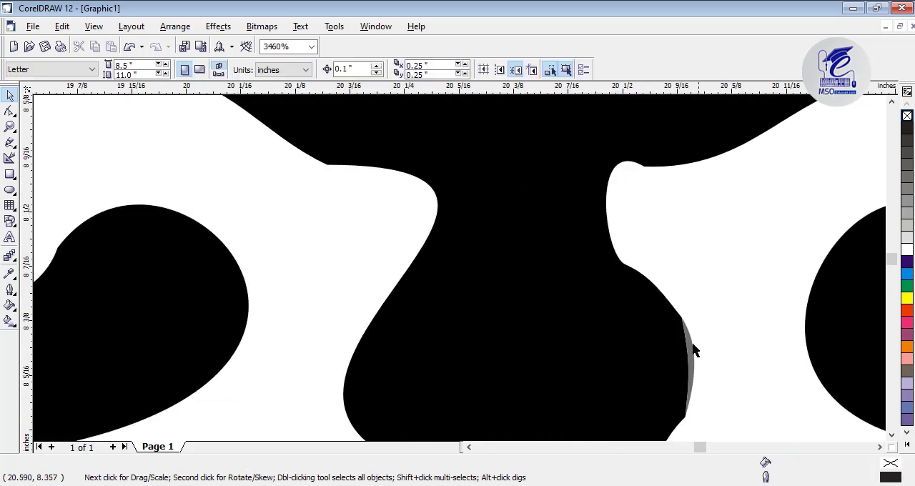
{"action": "left_click", "coordinate": [692, 344]}
{"action": "key", "text": "Delete"}
Delete the grey sliver over the narrow slit in the ornament's upper-left branch
{"action": "scroll", "coordinate": [710, 348], "scroll_direction": "down", "scroll_amount": 1}
{"action": "scroll", "coordinate": [710, 345], "scroll_direction": "down", "scroll_amount": 6}
{"action": "scroll", "coordinate": [722, 348], "scroll_direction": "up", "scroll_amount": 1}
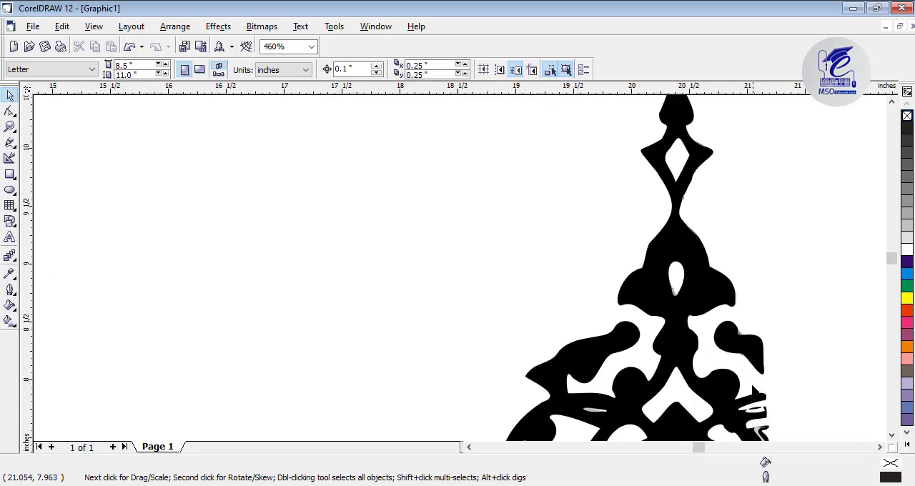
{"action": "scroll", "coordinate": [722, 349], "scroll_direction": "down", "scroll_amount": 1}
{"action": "left_click", "coordinate": [892, 435]}
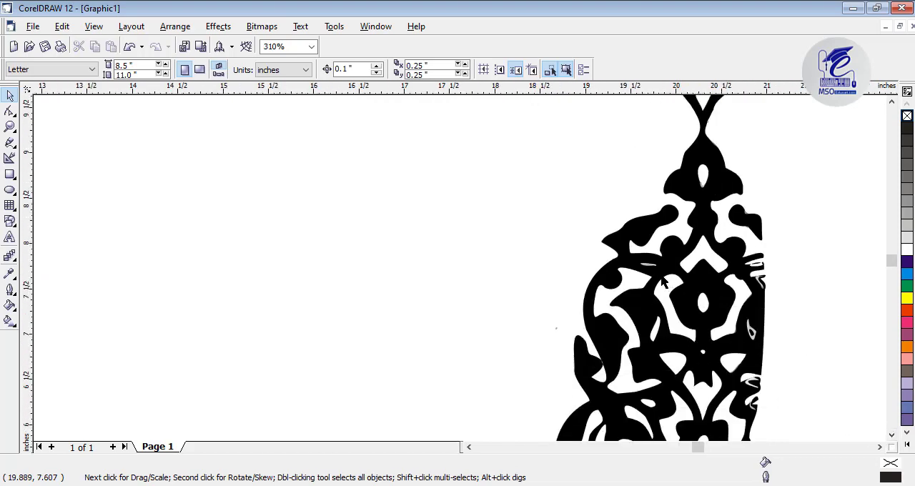
{"action": "scroll", "coordinate": [608, 269], "scroll_direction": "up", "scroll_amount": 4}
{"action": "left_click", "coordinate": [609, 270]}
{"action": "key", "text": "Delete"}
{"action": "scroll", "coordinate": [615, 272], "scroll_direction": "down", "scroll_amount": 5}
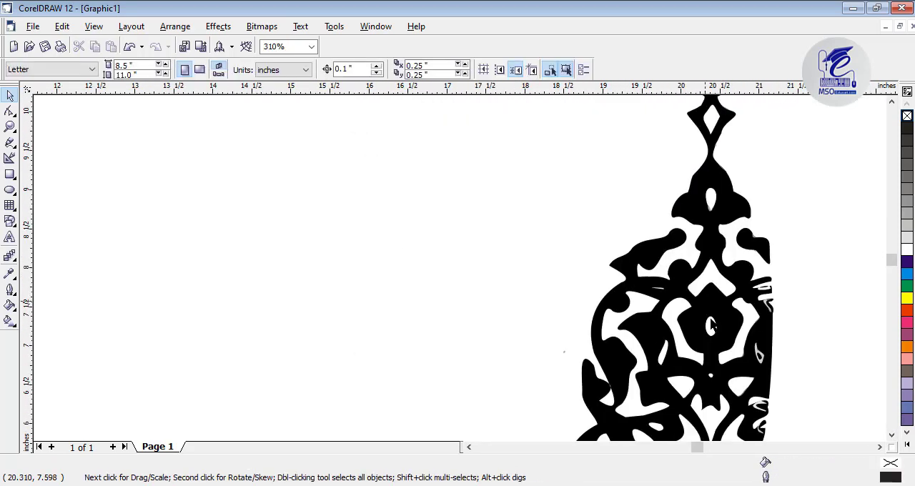
Try deleting the white teardrop shape in the ornament's upper bud, and undo the deletion
{"action": "scroll", "coordinate": [712, 322], "scroll_direction": "up", "scroll_amount": 2}
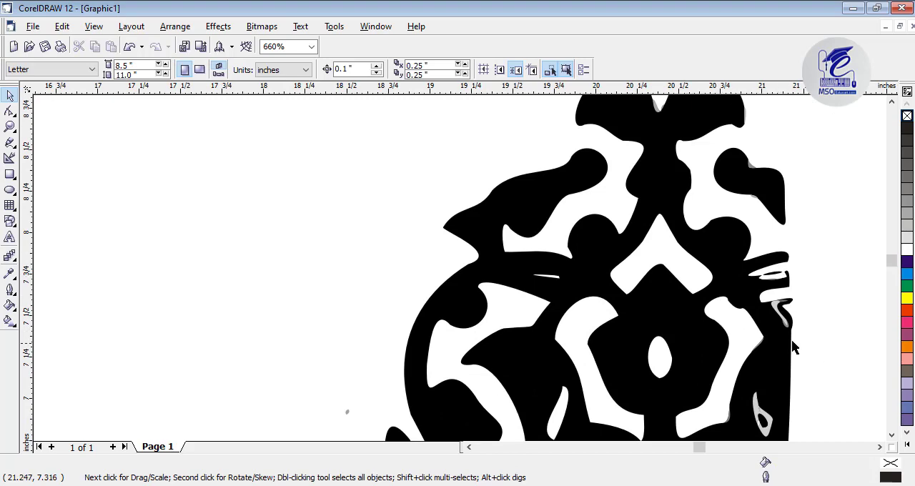
{"action": "left_click", "coordinate": [656, 105]}
{"action": "key", "text": "Delete"}
{"action": "left_click", "coordinate": [893, 103]}
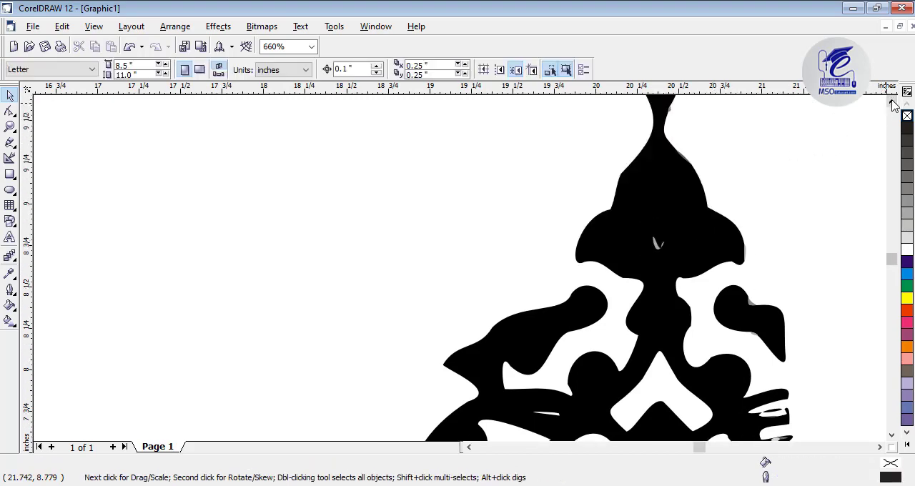
{"action": "key", "text": "Tab"}
Cut the white teardrop out of the black ornament shape with Back Minus Front so it becomes a real hole
{"action": "left_click", "coordinate": [651, 237], "text": "shift"}
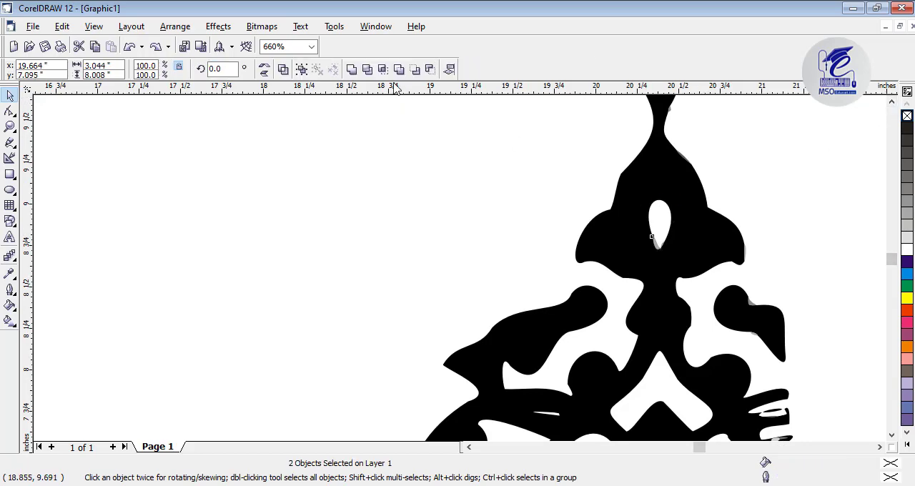
{"action": "left_click", "coordinate": [357, 74]}
{"action": "key", "text": "Escape"}
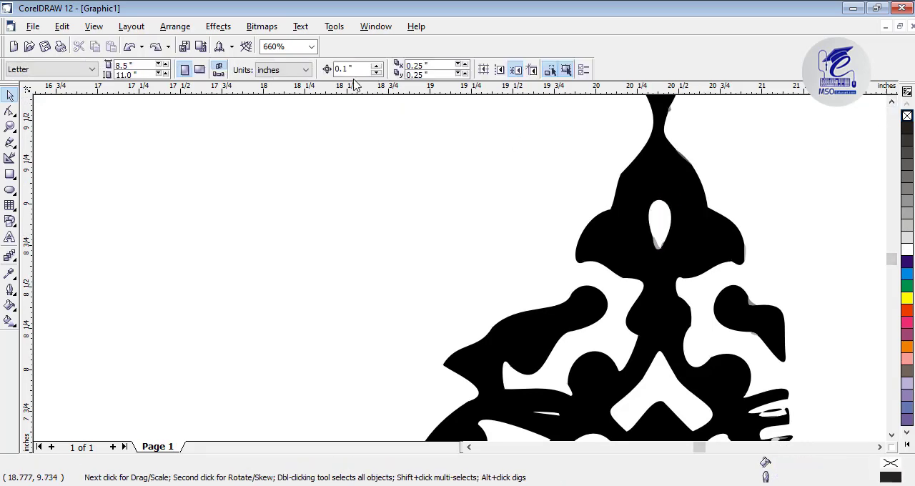
{"action": "left_click", "coordinate": [658, 228]}
{"action": "left_click", "coordinate": [632, 229], "text": "shift"}
{"action": "left_click", "coordinate": [429, 69]}
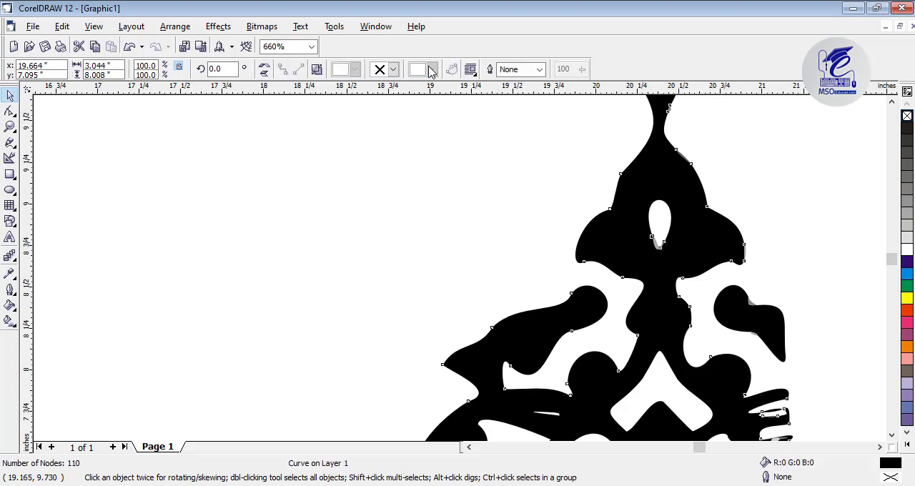
{"action": "left_click", "coordinate": [487, 170]}
Subtract the narrow white slit in the upper-left branch and the white oval in the central flower from the black shape with Back Minus Front
{"action": "scroll", "coordinate": [659, 226], "scroll_direction": "down", "scroll_amount": 1}
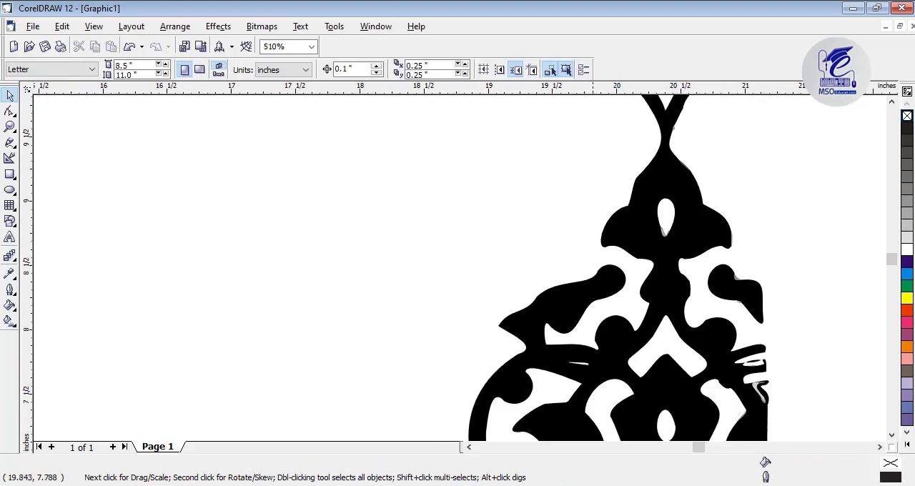
{"action": "left_click", "coordinate": [579, 364]}
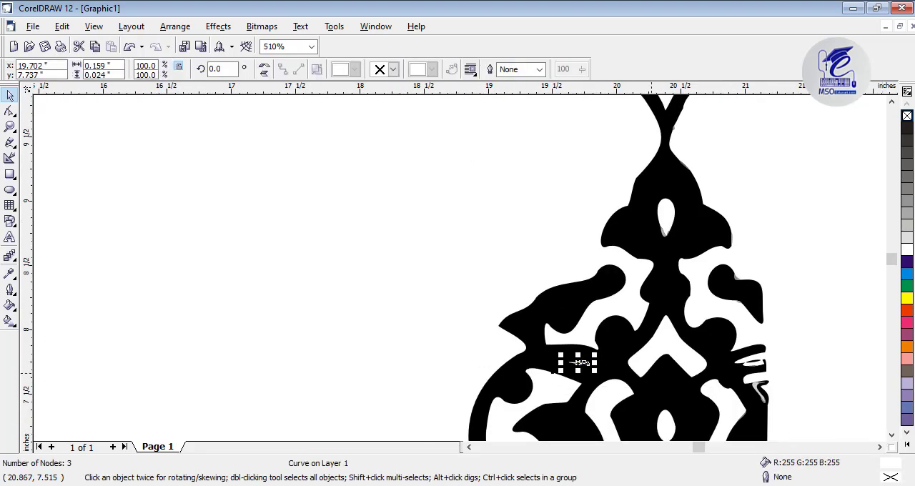
{"action": "left_click", "coordinate": [584, 363], "text": "shift"}
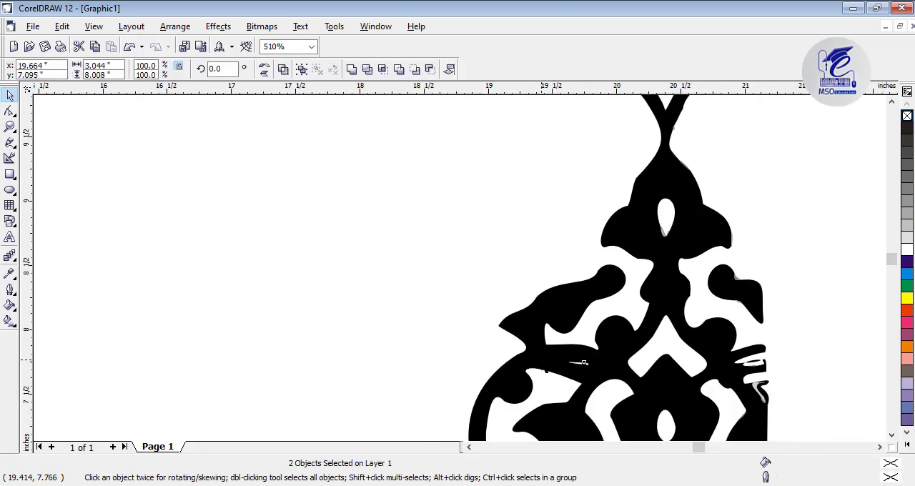
{"action": "left_click", "coordinate": [429, 70]}
{"action": "key", "text": "Escape"}
{"action": "left_click", "coordinate": [665, 429]}
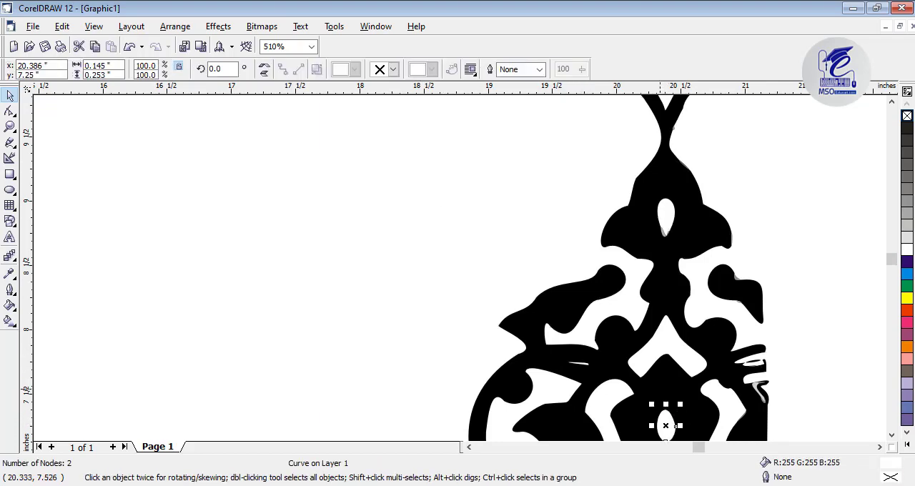
{"action": "left_click", "coordinate": [430, 69]}
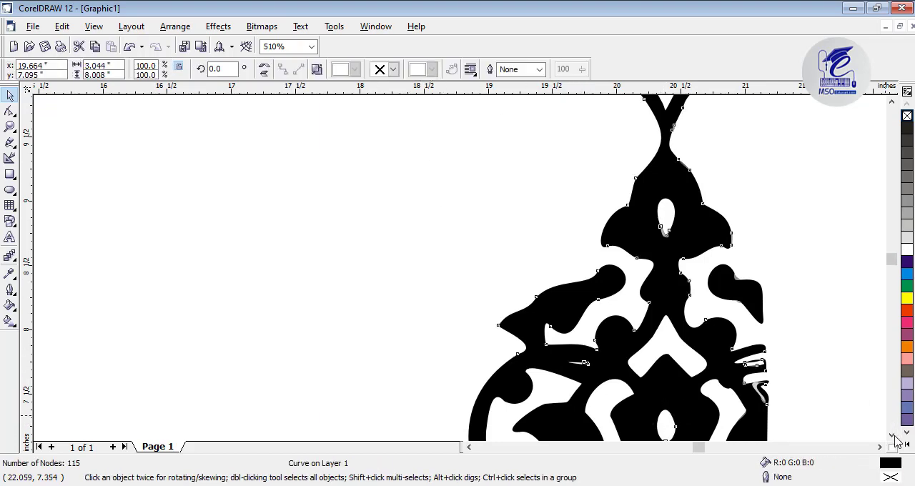
Reshape the inner edge of the large white S-shaped cutout in the ornament's left lobe by adjusting its bend node and handle
{"action": "scroll", "coordinate": [893, 438], "scroll_direction": "down", "scroll_amount": 5}
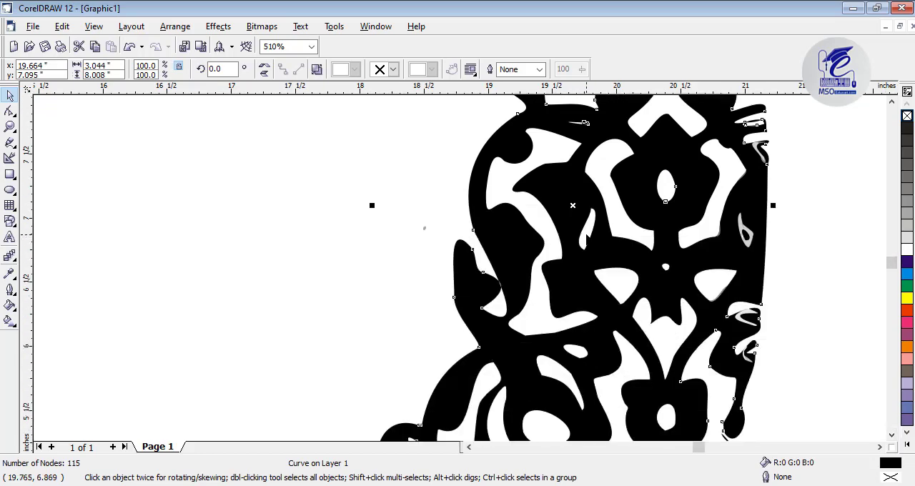
{"action": "left_click", "coordinate": [587, 236]}
{"action": "left_click", "coordinate": [537, 220]}
{"action": "scroll", "coordinate": [589, 235], "scroll_direction": "down", "scroll_amount": 3}
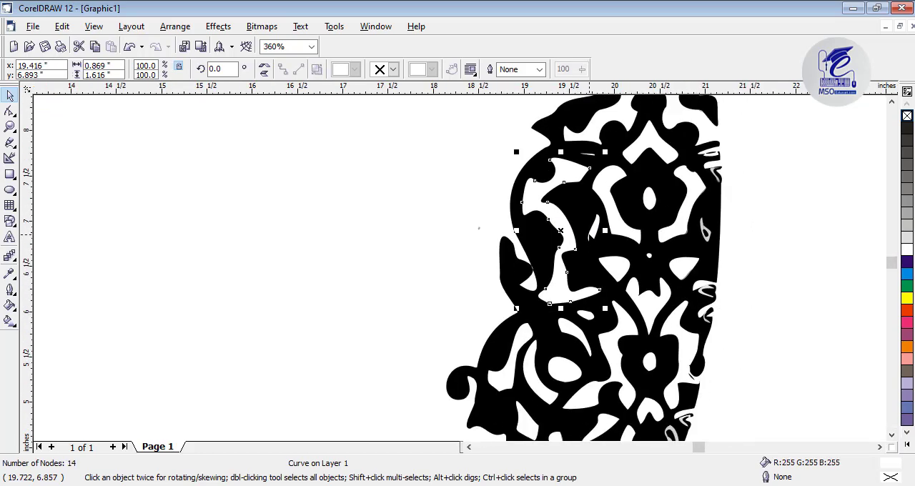
{"action": "scroll", "coordinate": [565, 240], "scroll_direction": "up", "scroll_amount": 4}
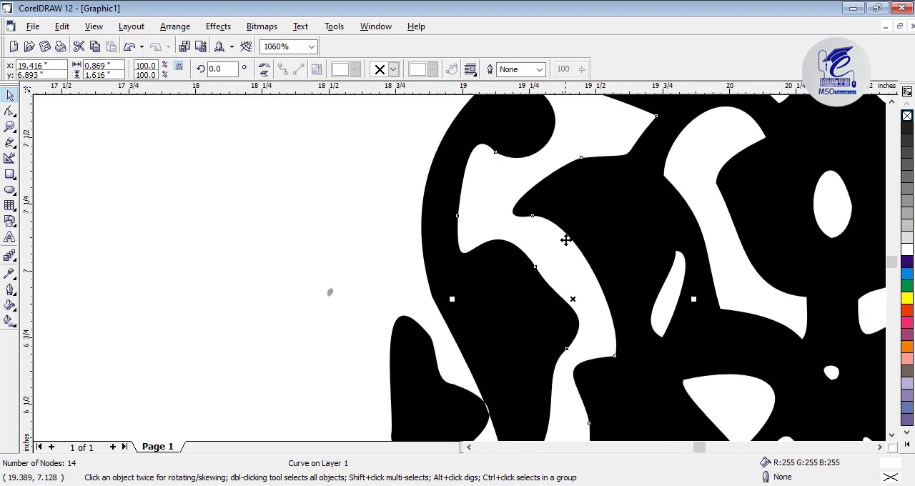
{"action": "scroll", "coordinate": [566, 240], "scroll_direction": "up", "scroll_amount": 2}
{"action": "left_click", "coordinate": [508, 295]}
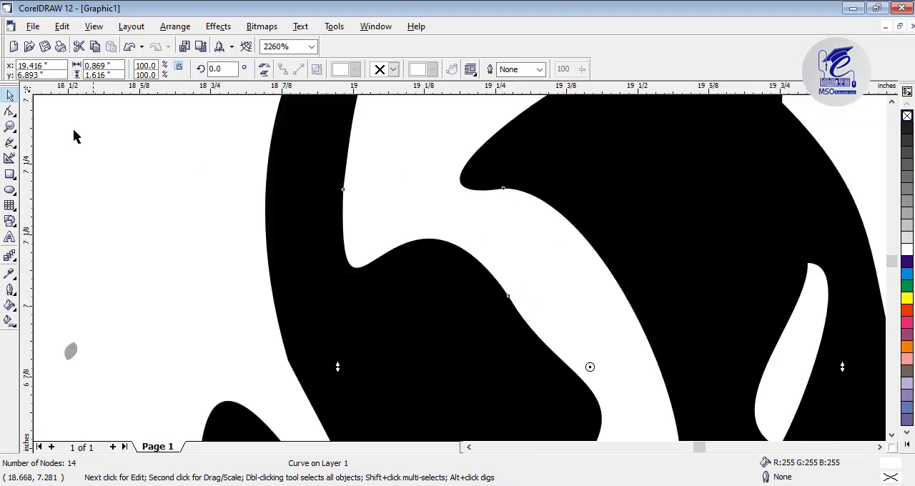
{"action": "left_click", "coordinate": [11, 114]}
{"action": "left_click", "coordinate": [508, 296]}
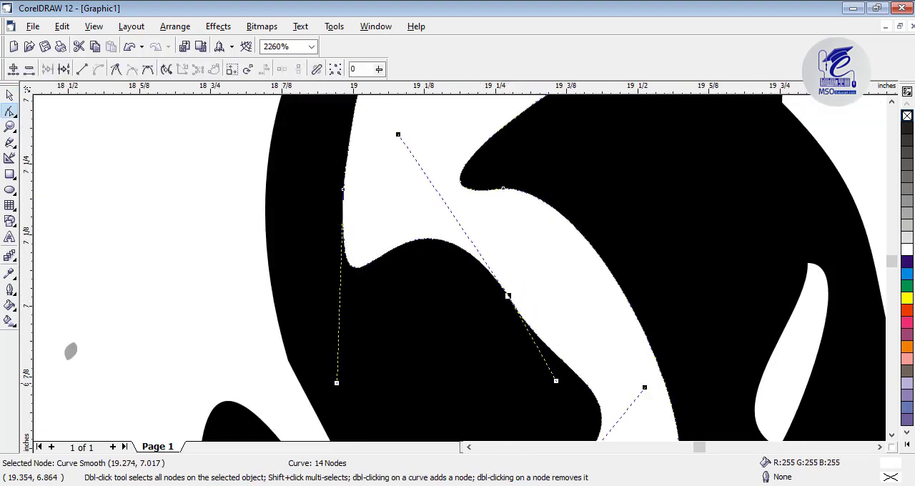
{"action": "left_click_drag", "start_coordinate": [556, 380], "coordinate": [545, 353]}
{"action": "left_click_drag", "start_coordinate": [508, 296], "coordinate": [527, 320]}
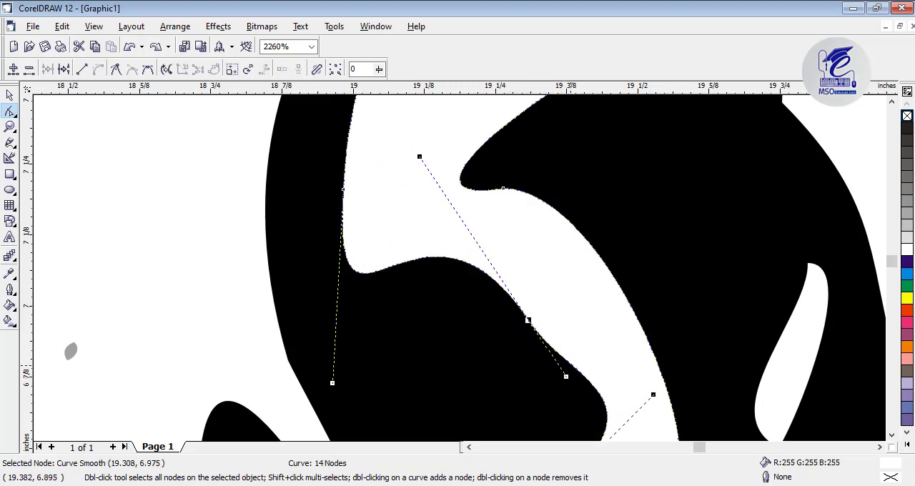
Make the cutout's bend node symmetrical and adjust the adjoining curve and handle to smooth the black bulge
{"action": "right_click", "coordinate": [572, 366]}
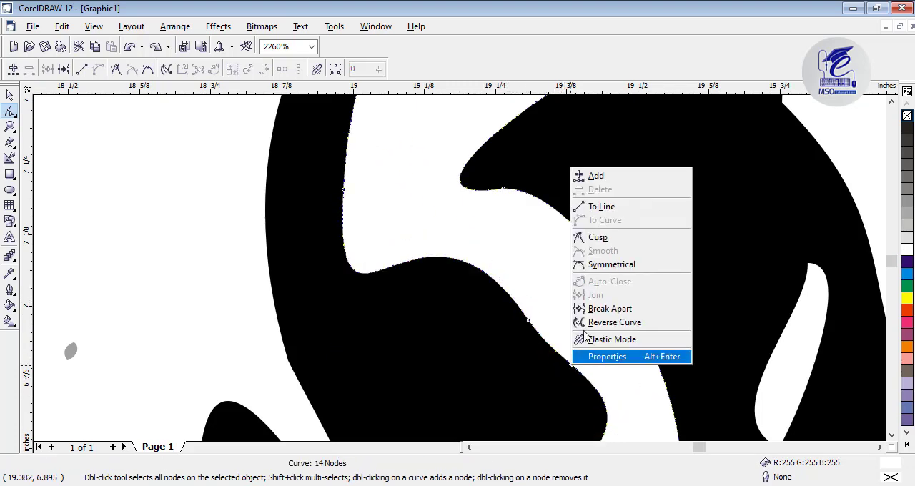
{"action": "left_click", "coordinate": [529, 320]}
{"action": "right_click", "coordinate": [528, 321]}
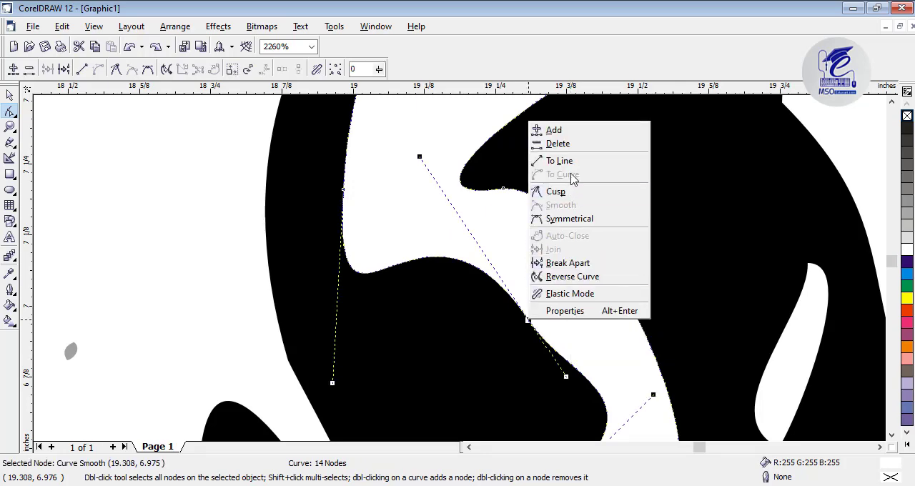
{"action": "left_click", "coordinate": [571, 218]}
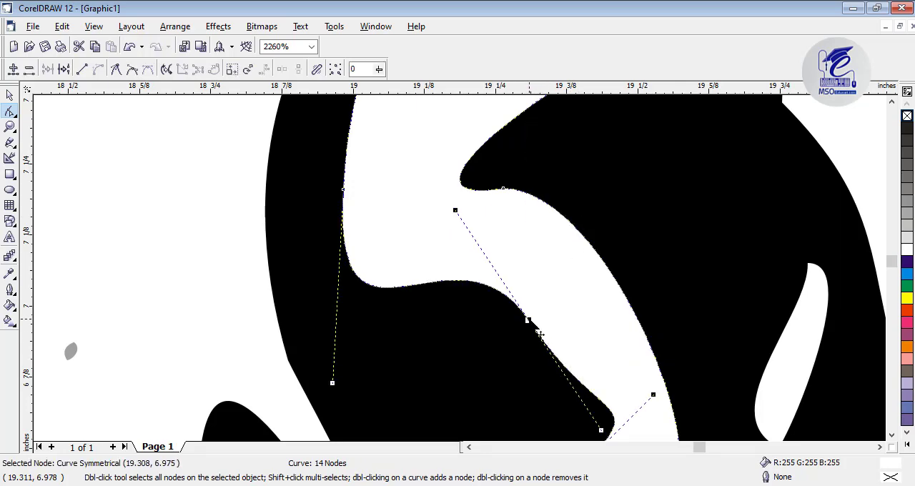
{"action": "mouse_move", "coordinate": [540, 334]}
{"action": "left_mouse_down"}
{"action": "mouse_move", "coordinate": [541, 317]}
{"action": "mouse_move", "coordinate": [553, 326]}
{"action": "left_mouse_up"}
{"action": "left_click_drag", "start_coordinate": [653, 400], "coordinate": [591, 411]}
Adjust the handle below the white cutout's narrow waist and delete the extra waist node to get one continuous curve
{"action": "scroll", "coordinate": [609, 390], "scroll_direction": "down", "scroll_amount": 3}
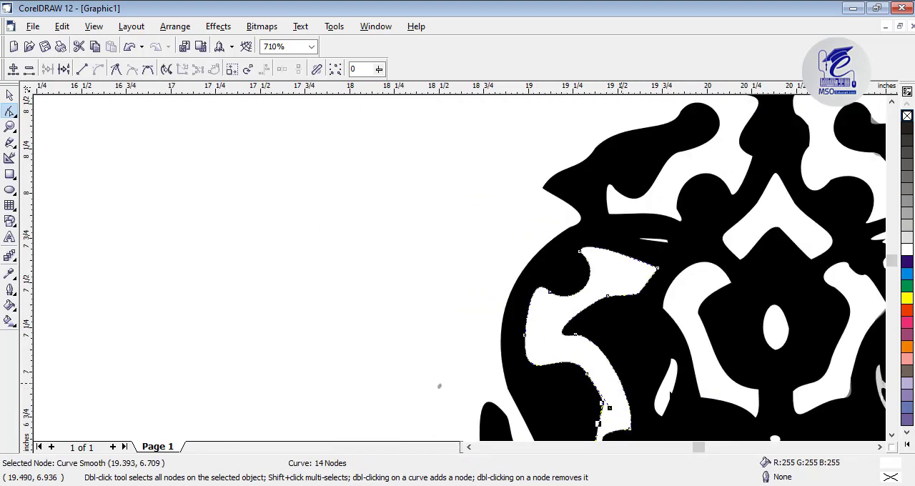
{"action": "left_click", "coordinate": [880, 447]}
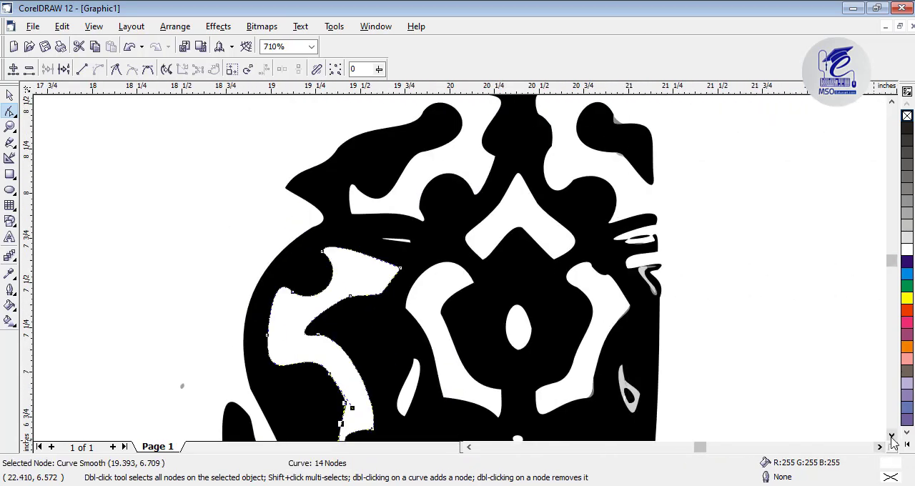
{"action": "left_click", "coordinate": [891, 434]}
{"action": "scroll", "coordinate": [339, 280], "scroll_direction": "up", "scroll_amount": 2}
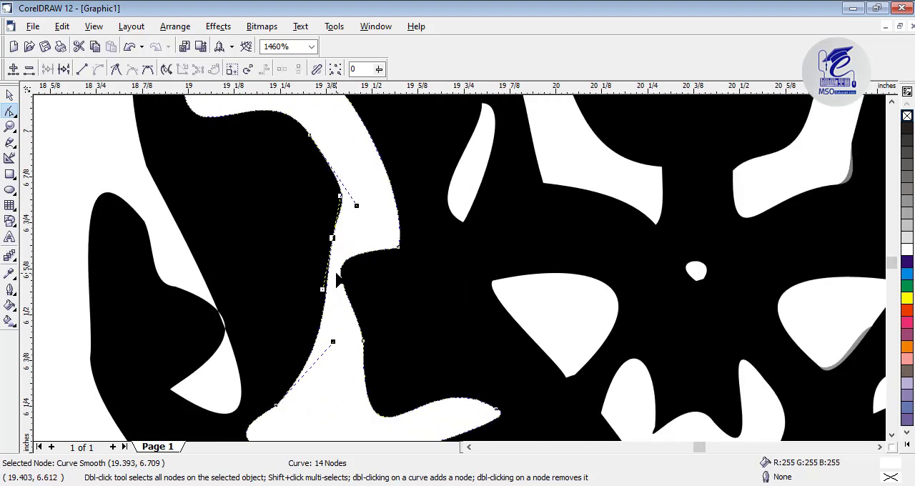
{"action": "left_click_drag", "start_coordinate": [332, 339], "coordinate": [323, 326]}
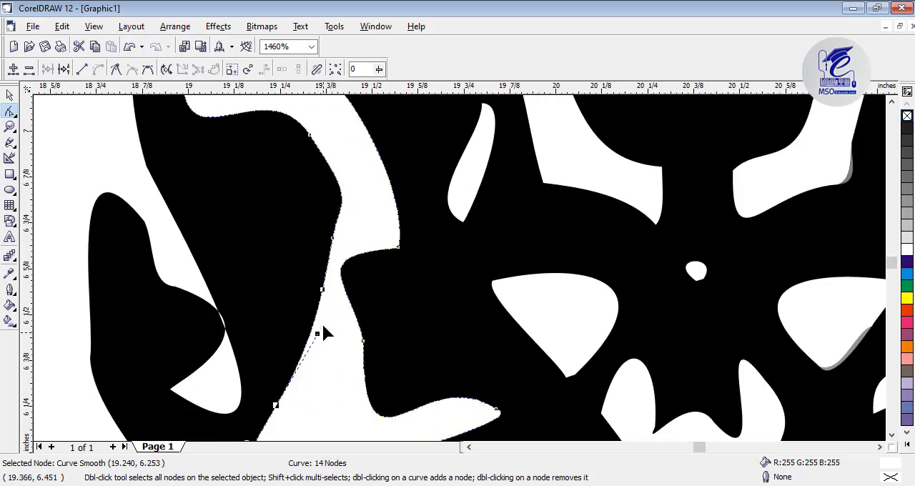
{"action": "left_click", "coordinate": [332, 240]}
{"action": "key", "text": "Delete"}
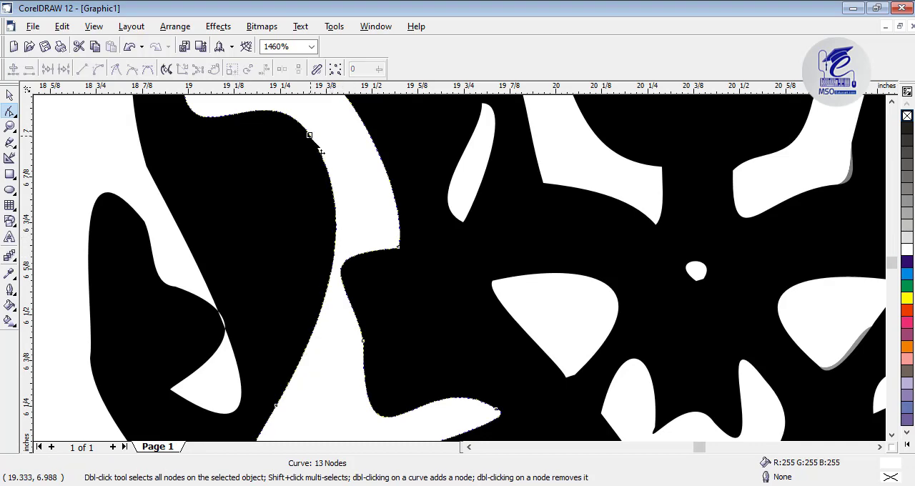
{"action": "scroll", "coordinate": [210, 331], "scroll_direction": "down", "scroll_amount": 1}
{"action": "scroll", "coordinate": [210, 330], "scroll_direction": "up", "scroll_amount": 1}
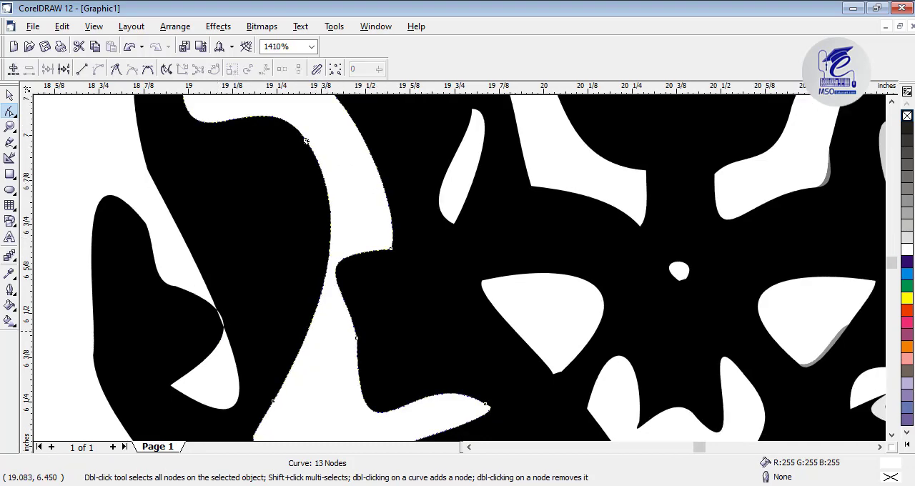
Select the black ornament outline for node editing and reshape the pointed tip of its upper-left leaf with the curve handle
{"action": "left_click", "coordinate": [210, 331]}
{"action": "left_click", "coordinate": [226, 324]}
{"action": "scroll", "coordinate": [226, 324], "scroll_direction": "up", "scroll_amount": 1}
{"action": "scroll", "coordinate": [218, 293], "scroll_direction": "down", "scroll_amount": 5}
{"action": "left_click", "coordinate": [892, 436]}
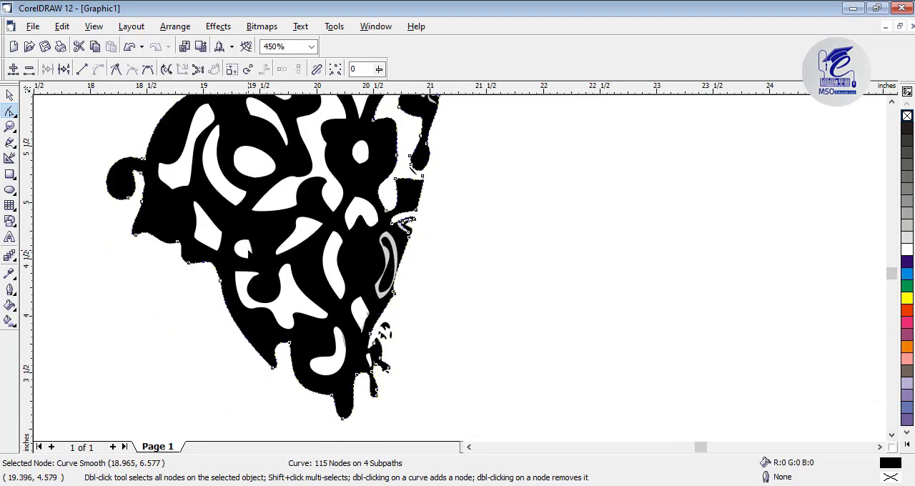
{"action": "left_click", "coordinate": [892, 102]}
{"action": "scroll", "coordinate": [252, 215], "scroll_direction": "up", "scroll_amount": 1}
{"action": "left_click", "coordinate": [241, 204]}
{"action": "left_click", "coordinate": [200, 207]}
{"action": "left_click", "coordinate": [183, 249]}
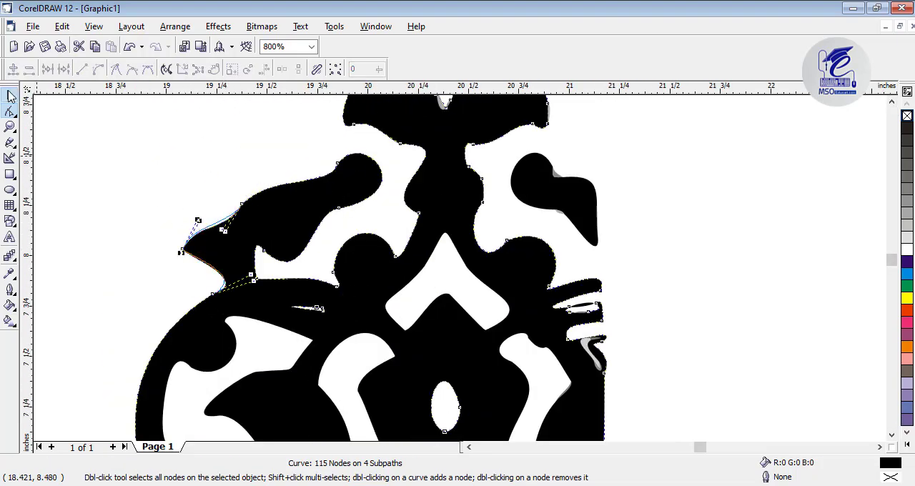
{"action": "left_click_drag", "start_coordinate": [199, 220], "coordinate": [190, 203]}
Try deleting the node on the lower right edge of the upper bud's teardrop hole, and undo the deletion
{"action": "left_click", "coordinate": [892, 102]}
{"action": "left_click", "coordinate": [10, 95]}
{"action": "left_click", "coordinate": [9, 111]}
{"action": "scroll", "coordinate": [445, 256], "scroll_direction": "up", "scroll_amount": 1}
{"action": "double_click", "coordinate": [457, 217]}
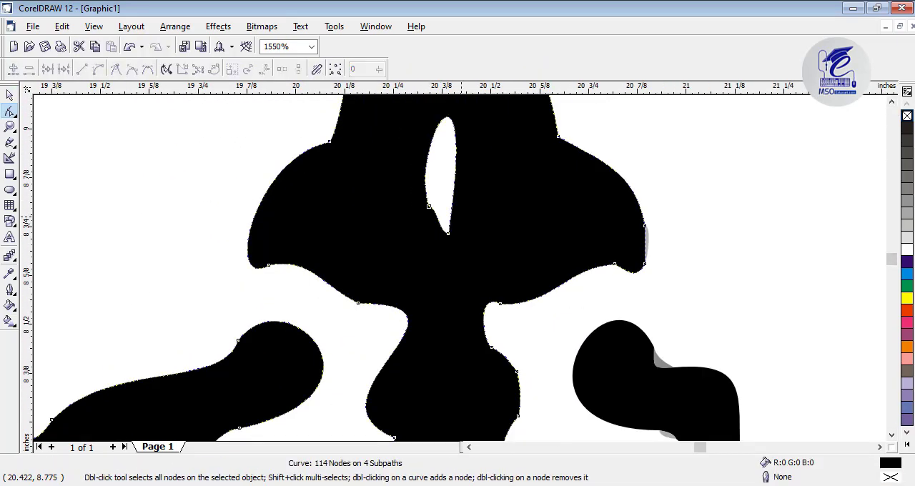
{"action": "key", "text": "ctrl+z"}
Smooth the lower end of the teardrop hole in the upper bud by adjusting its nodes and curve handles
{"action": "double_click", "coordinate": [447, 232]}
{"action": "left_click", "coordinate": [458, 217]}
{"action": "left_click", "coordinate": [892, 103]}
{"action": "left_click_drag", "start_coordinate": [517, 171], "coordinate": [506, 126]}
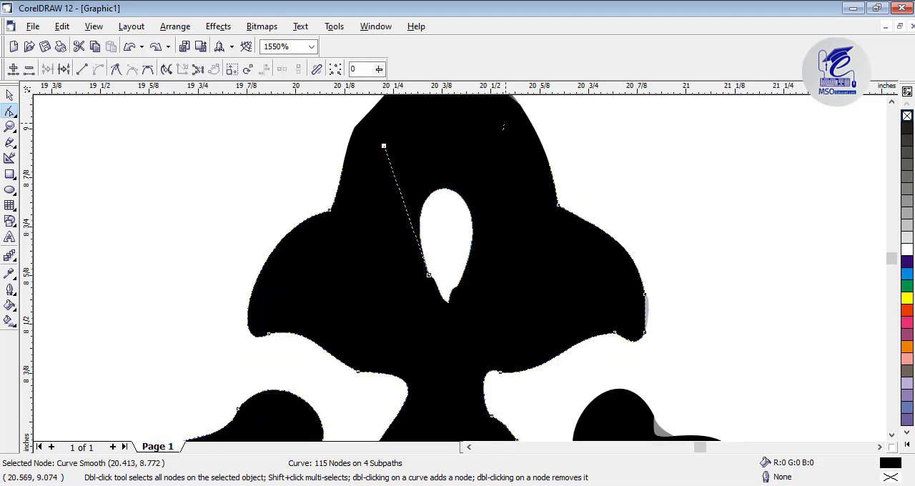
{"action": "scroll", "coordinate": [455, 286], "scroll_direction": "up", "scroll_amount": 1}
{"action": "double_click", "coordinate": [402, 267]}
{"action": "key", "text": "ctrl+z"}
{"action": "left_click", "coordinate": [14, 115]}
{"action": "left_click", "coordinate": [37, 119]}
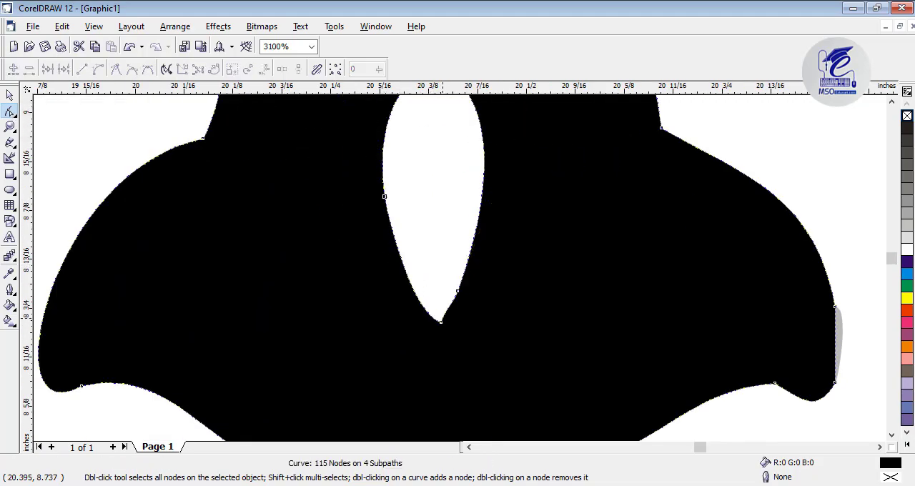
{"action": "left_click", "coordinate": [382, 193]}
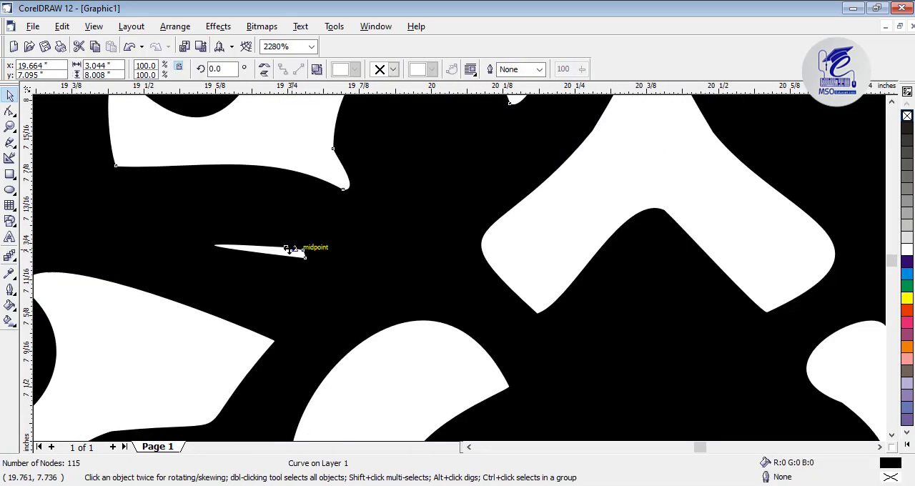
{"action": "scroll", "coordinate": [289, 248], "scroll_direction": "up", "scroll_amount": 1}
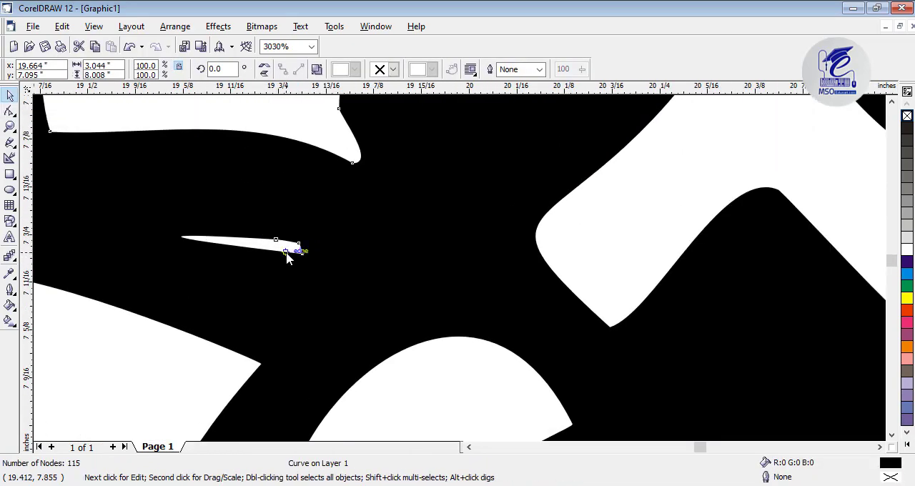
Reshape the narrow slit hole in the upper-left branch by moving its end nodes and handles
{"action": "double_click", "coordinate": [286, 253]}
{"action": "left_click", "coordinate": [303, 253]}
{"action": "left_click_drag", "start_coordinate": [134, 231], "coordinate": [138, 254]}
{"action": "left_click_drag", "start_coordinate": [159, 236], "coordinate": [124, 209]}
{"action": "left_click_drag", "start_coordinate": [299, 242], "coordinate": [279, 232]}
{"action": "scroll", "coordinate": [458, 268], "scroll_direction": "down", "scroll_amount": 4}
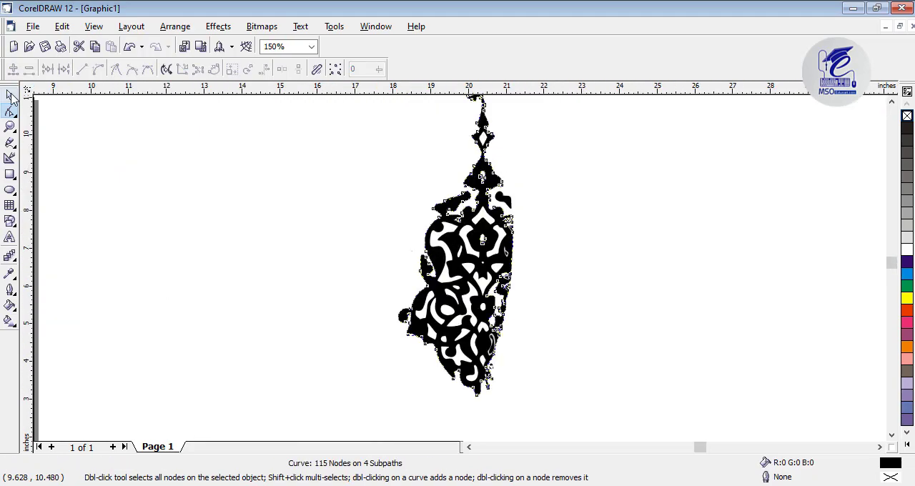
Adjust the outer edge of the lower-left leaf beside the curl, and select the black ornament shape
{"action": "key", "text": "ctrl+a"}
{"action": "scroll", "coordinate": [706, 328], "scroll_direction": "up", "scroll_amount": 3}
{"action": "left_click", "coordinate": [683, 333]}
{"action": "scroll", "coordinate": [706, 327], "scroll_direction": "up", "scroll_amount": 1}
{"action": "left_click_drag", "start_coordinate": [684, 244], "coordinate": [678, 244]}
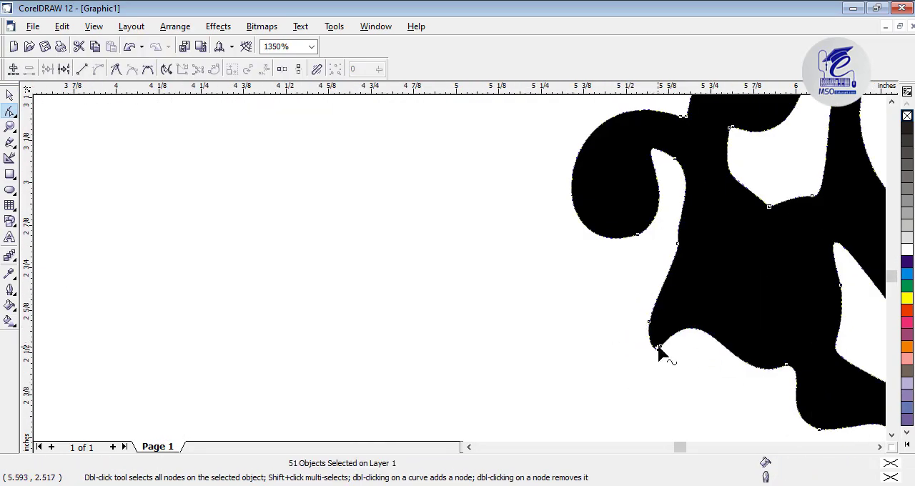
{"action": "left_click", "coordinate": [660, 349]}
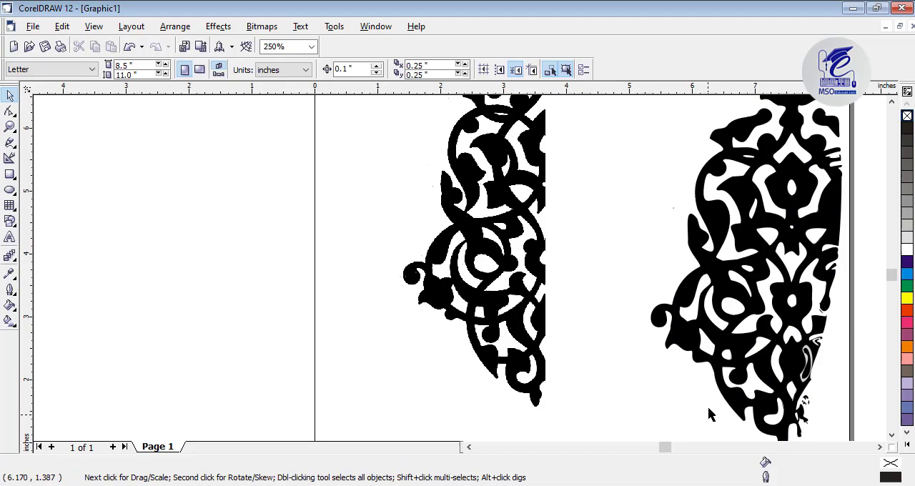
{"action": "scroll", "coordinate": [708, 360], "scroll_direction": "up", "scroll_amount": 2}
{"action": "left_click", "coordinate": [701, 360]}
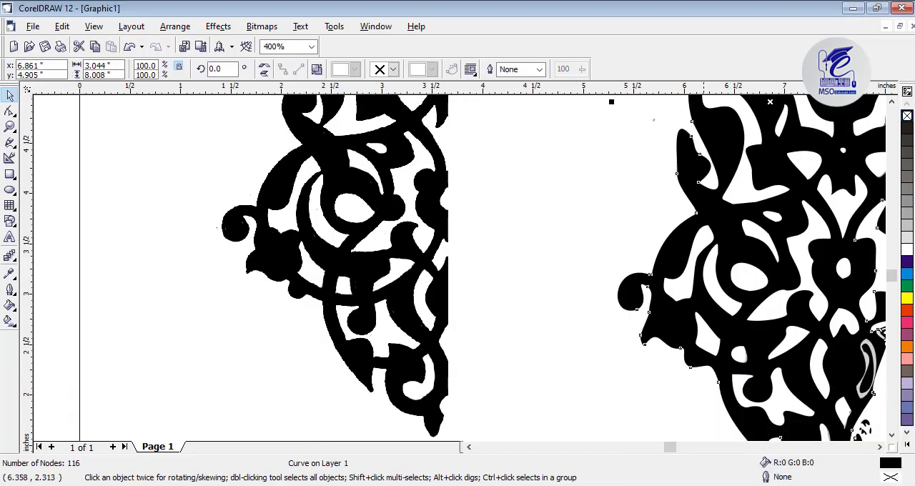
Refine the black outline at the small corner below the lower-left leaf by editing and moving its nodes
{"action": "scroll", "coordinate": [680, 348], "scroll_direction": "up", "scroll_amount": 3}
{"action": "left_click", "coordinate": [10, 111]}
{"action": "left_click", "coordinate": [706, 393]}
{"action": "left_click_drag", "start_coordinate": [686, 361], "coordinate": [697, 359]}
{"action": "left_click_drag", "start_coordinate": [688, 393], "coordinate": [690, 396]}
{"action": "scroll", "coordinate": [690, 357], "scroll_direction": "down", "scroll_amount": 2}
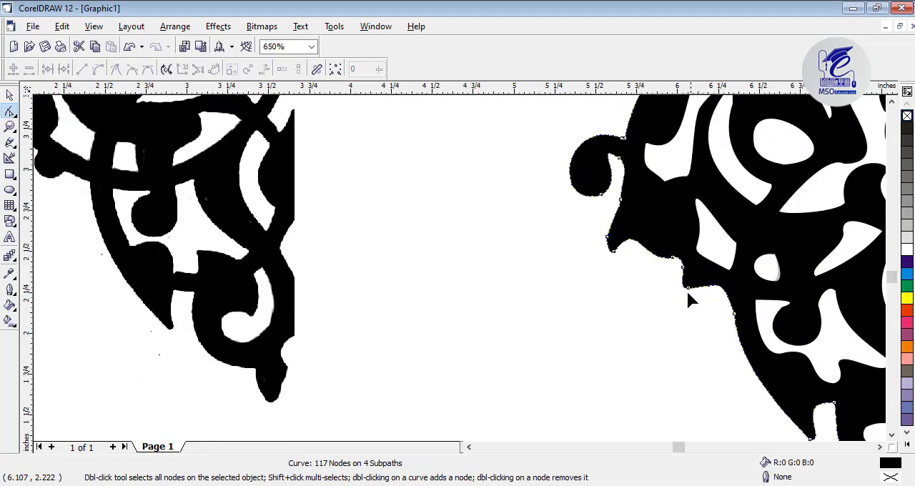
{"action": "double_click", "coordinate": [687, 289]}
{"action": "left_click_drag", "start_coordinate": [697, 301], "coordinate": [698, 301]}
{"action": "left_click", "coordinate": [713, 343]}
Round the bottom edge of the white cutout around the lower-left curl by moving its bottom node slightly downward
{"action": "scroll", "coordinate": [829, 397], "scroll_direction": "up", "scroll_amount": 1}
{"action": "left_click", "coordinate": [821, 395]}
{"action": "left_click", "coordinate": [800, 396]}
{"action": "scroll", "coordinate": [800, 396], "scroll_direction": "up", "scroll_amount": 2}
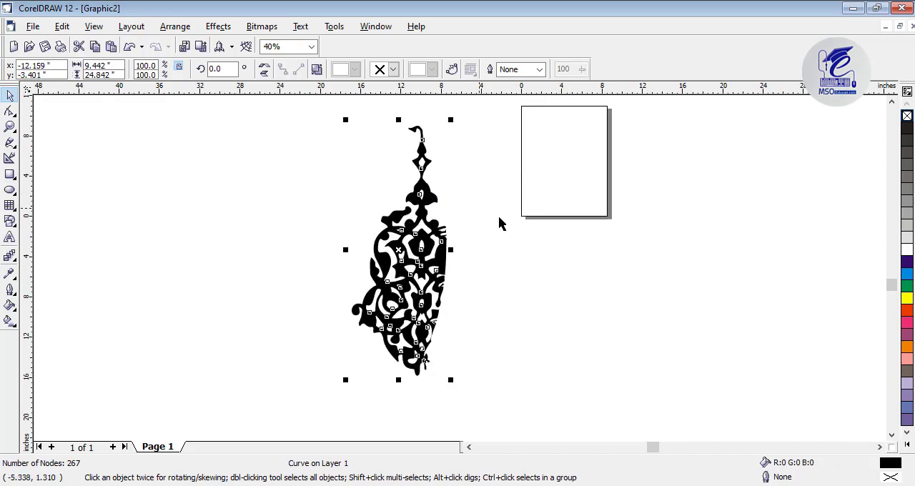
Export the ornament drawing as EPS over hidayaat.EPS in the muharram folder, entering 600 before confirming
{"action": "left_click", "coordinate": [500, 221]}
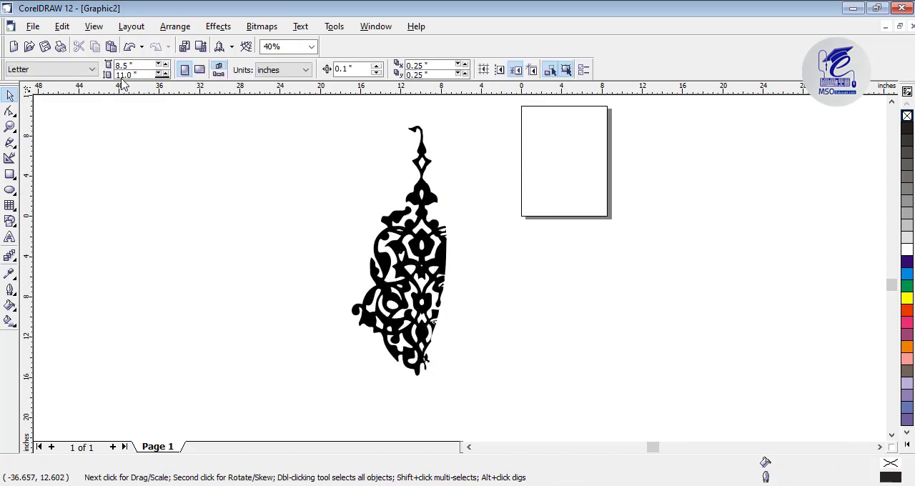
{"action": "left_click", "coordinate": [33, 26]}
{"action": "left_click", "coordinate": [94, 180]}
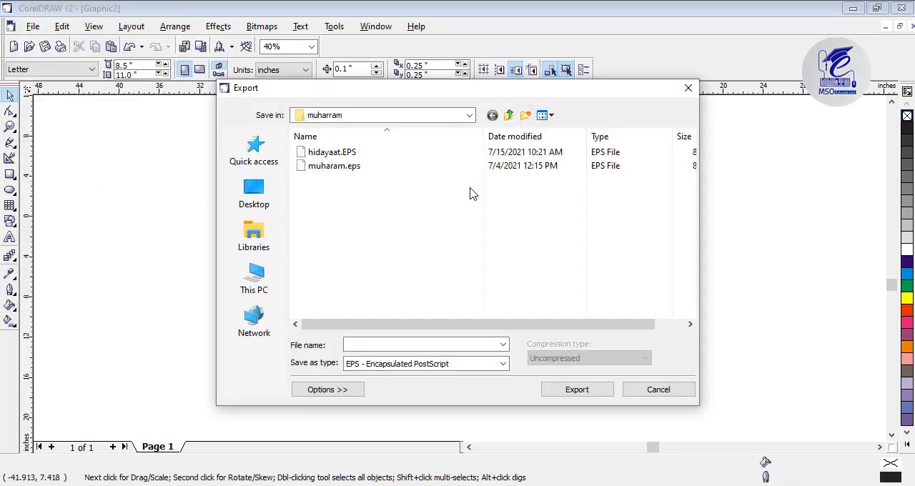
{"action": "left_click", "coordinate": [324, 153]}
{"action": "left_click", "coordinate": [576, 393]}
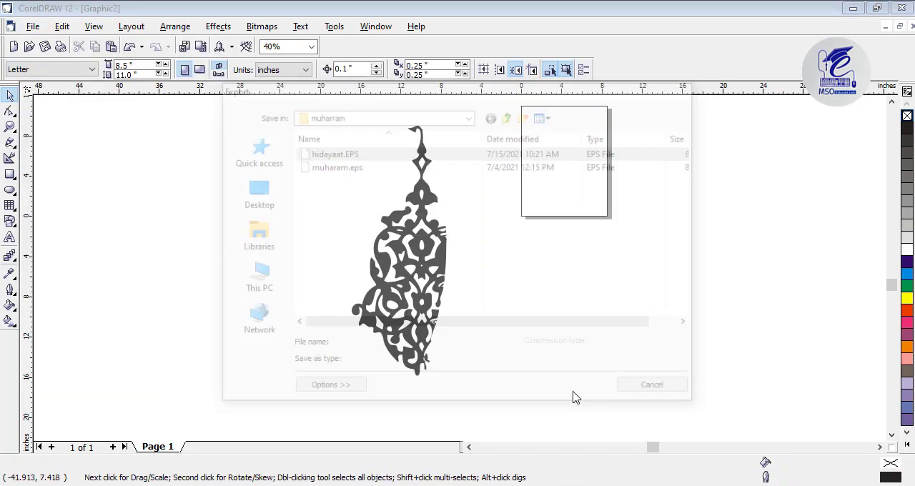
{"action": "type", "text": "600"}
{"action": "key", "text": "Return"}
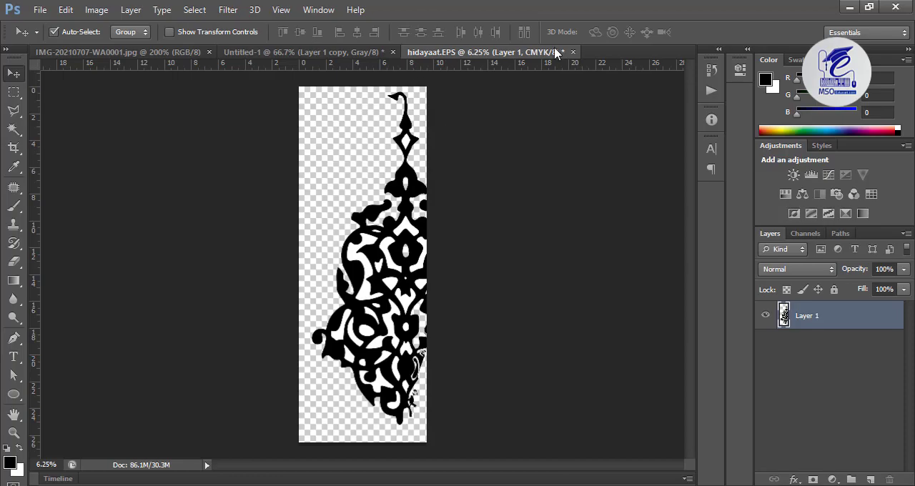
In Photoshop, close the open hidayaat.EPS document, open the exported EPS file and rasterize it at 300 pixels/inch
{"action": "left_click", "coordinate": [573, 53]}
{"action": "left_click", "coordinate": [455, 200]}
{"action": "left_click", "coordinate": [40, 10]}
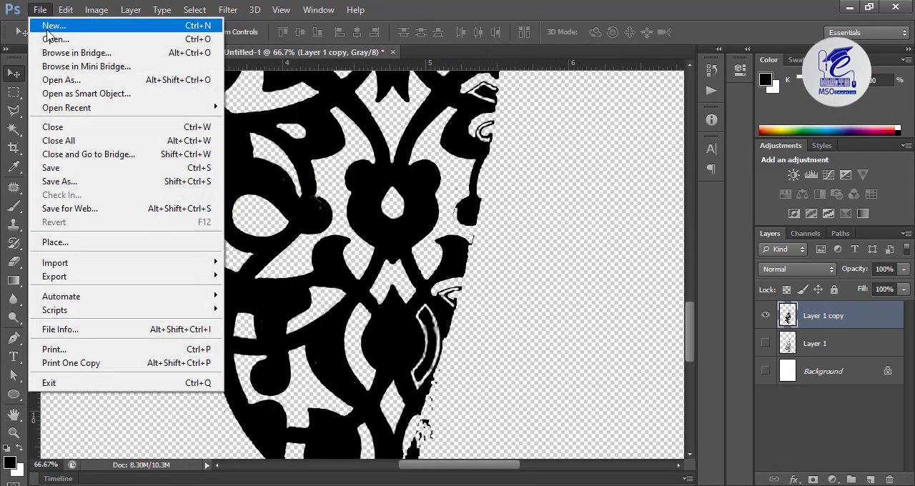
{"action": "left_click", "coordinate": [52, 39]}
{"action": "double_click", "coordinate": [326, 75]}
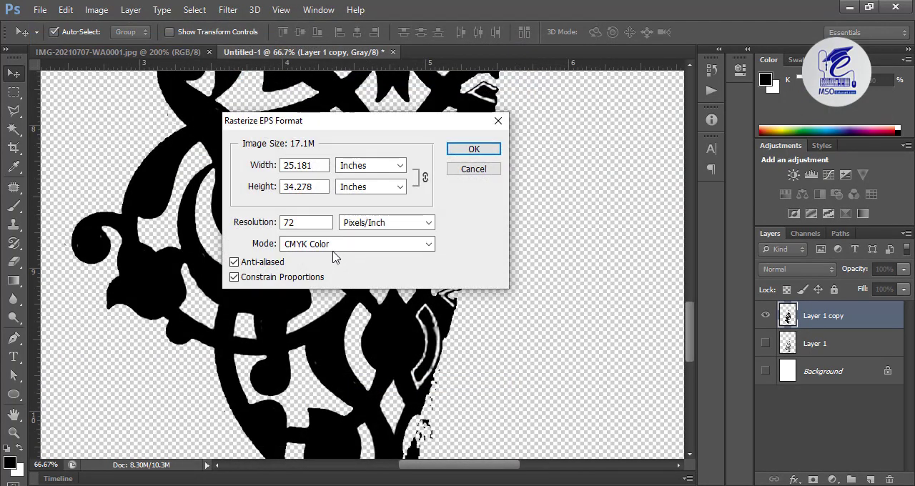
{"action": "type", "text": "300"}
{"action": "key", "text": "Return"}
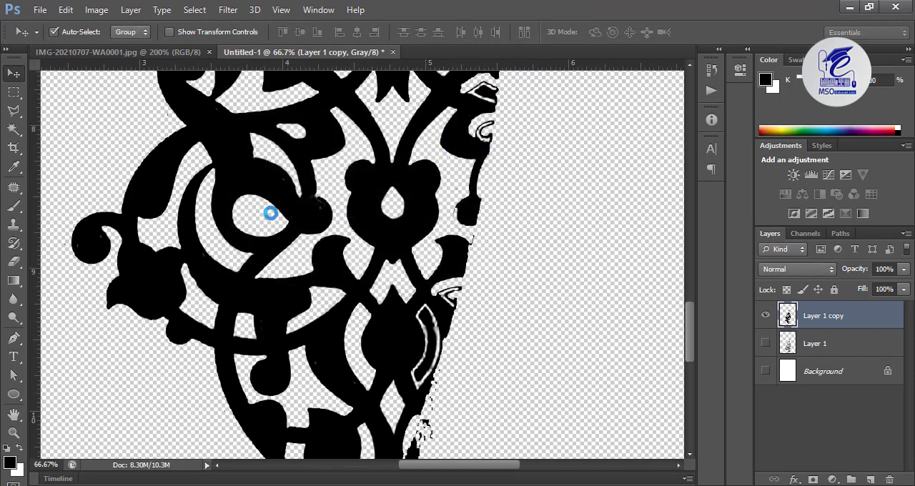
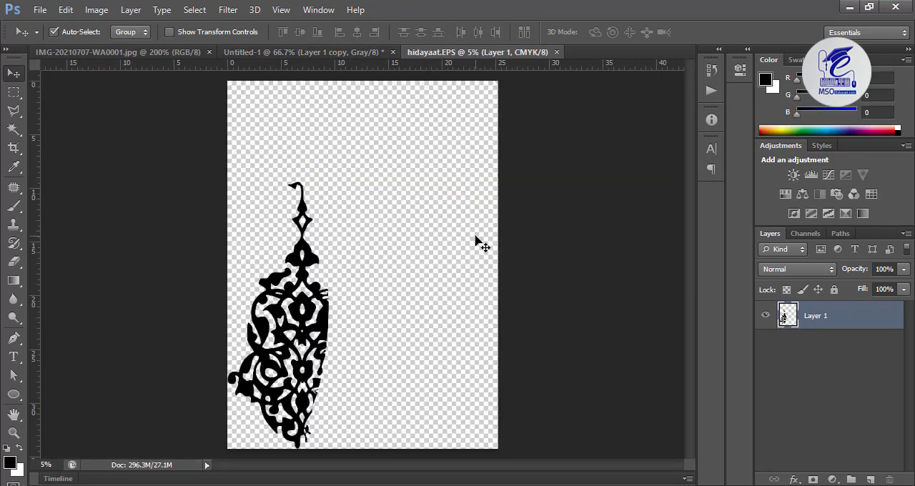
Move the ornament to the middle of the canvas, duplicate its layer and hide the original Layer 1
{"action": "left_click_drag", "start_coordinate": [326, 265], "coordinate": [400, 198]}
{"action": "left_click_drag", "start_coordinate": [896, 321], "coordinate": [868, 478]}
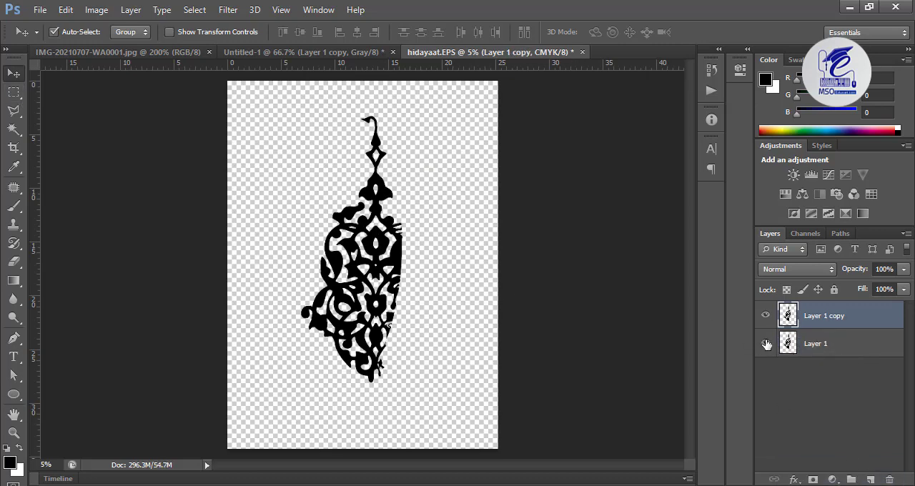
Select everything on the right of the ornament's vertical centre line on Layer 1 copy, delete it and deselect
{"action": "left_click", "coordinate": [13, 94]}
{"action": "left_click_drag", "start_coordinate": [454, 96], "coordinate": [376, 472]}
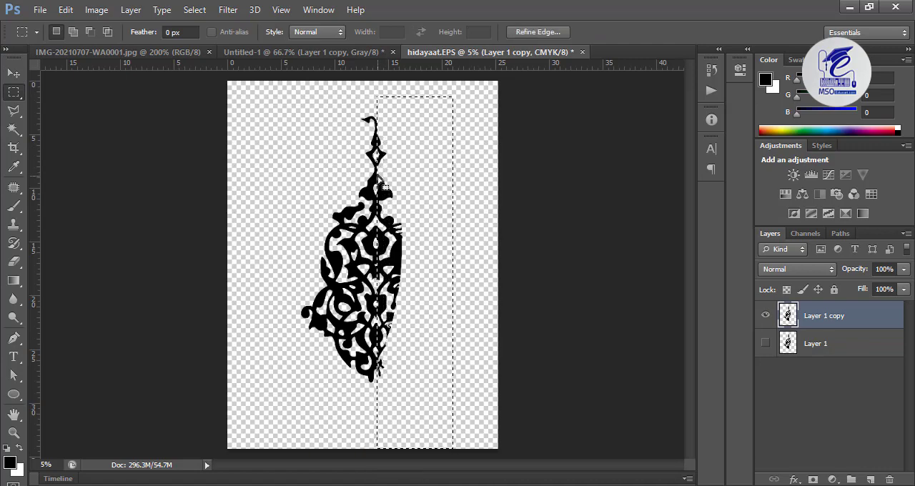
{"action": "key", "text": "ctrl+plus"}
{"action": "key", "text": "ctrl+plus"}
{"action": "key", "text": "ctrl+plus"}
{"action": "left_click_drag", "start_coordinate": [459, 173], "coordinate": [472, 293]}
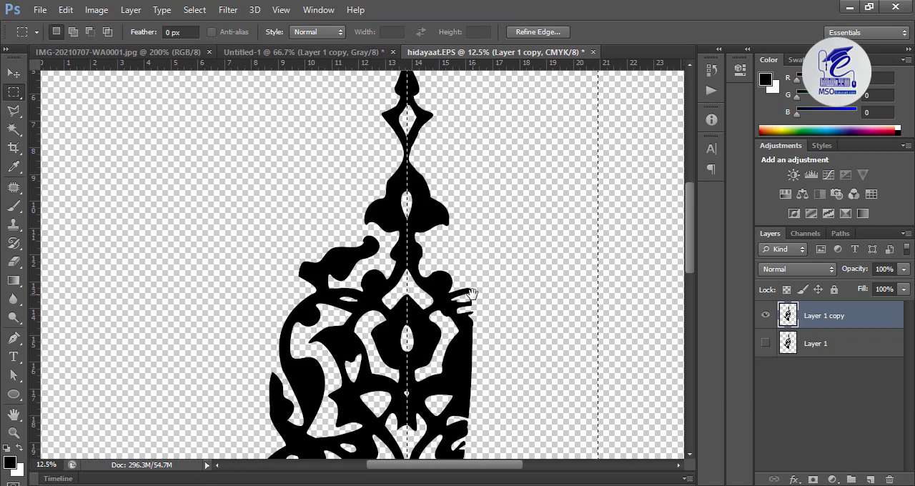
{"action": "key", "text": "Delete"}
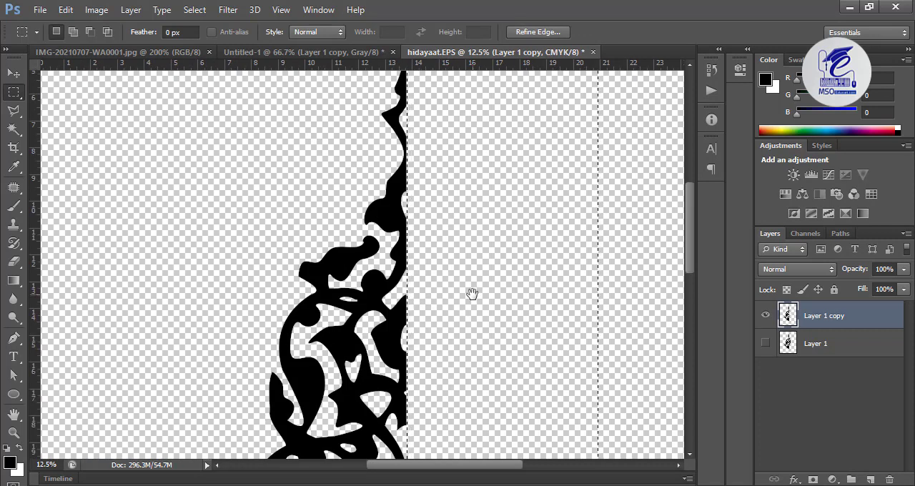
{"action": "key", "text": "ctrl+d"}
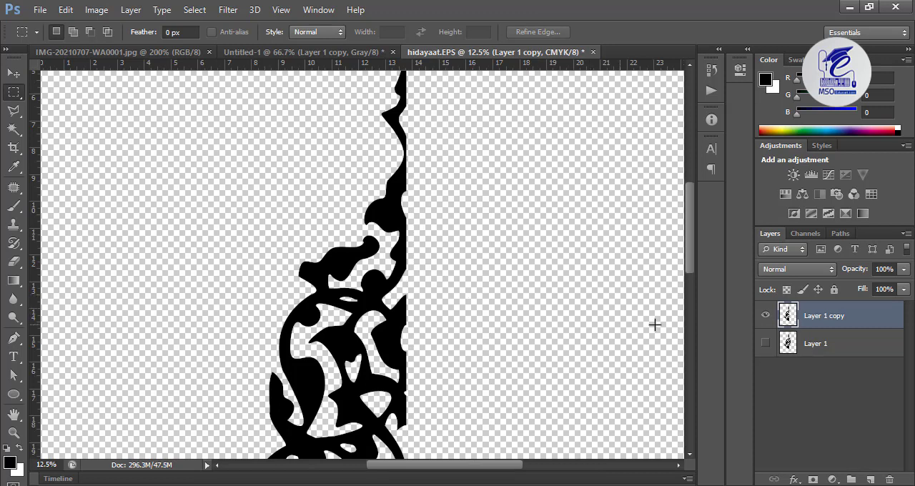
Duplicate the half-ornament layer and shift the copy sideways to the right of the original half
{"action": "left_click_drag", "start_coordinate": [796, 329], "coordinate": [870, 480]}
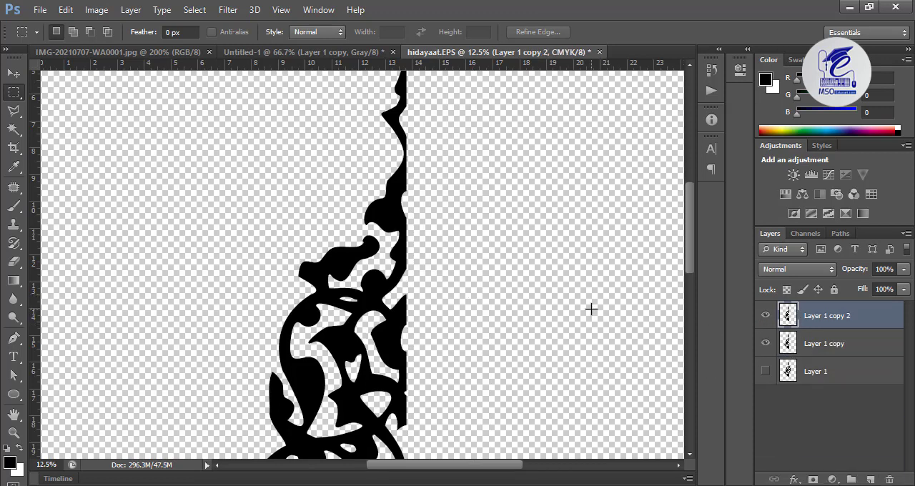
{"action": "key", "text": "v"}
{"action": "key", "text": "shift+Right"}
{"action": "key", "text": "shift+Right"}
{"action": "key", "text": "shift+Right"}
{"action": "key", "text": "shift+Right"}
{"action": "key", "text": "shift+Right"}
{"action": "key", "text": "shift+Right"}
{"action": "key", "text": "shift+Right"}
{"action": "key", "text": "shift+Right"}
{"action": "key", "text": "shift+Right"}
{"action": "key", "text": "shift+Right"}
{"action": "key", "text": "shift+Right"}
{"action": "key", "text": "shift+Right"}
{"action": "key", "text": "shift+Right"}
{"action": "key", "text": "shift+Right"}
{"action": "key", "text": "shift+Right"}
{"action": "key", "text": "shift+Right"}
{"action": "key", "text": "shift+Right"}
{"action": "key", "text": "shift+Right"}
{"action": "key", "text": "shift+Right"}
{"action": "key", "text": "shift+Right"}
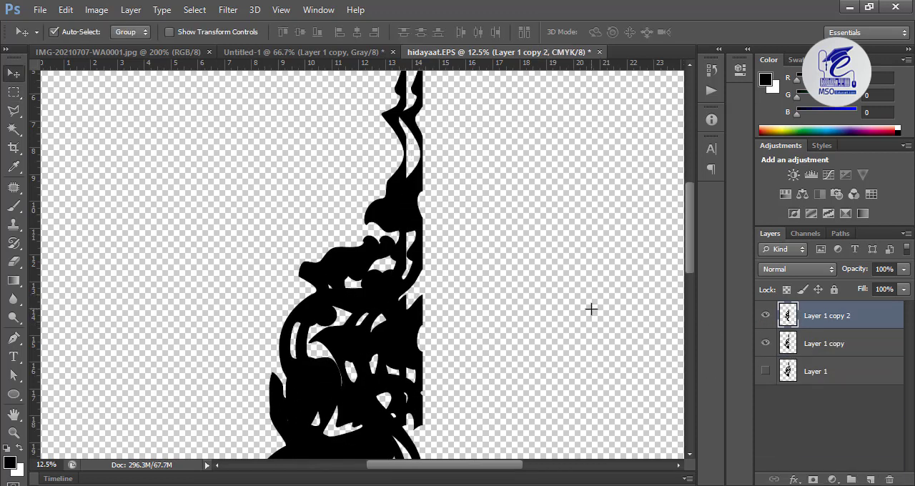
{"action": "key", "text": "shift+Right"}
{"action": "key", "text": "shift+Right"}
{"action": "key", "text": "shift+Right"}
{"action": "key", "text": "shift+Right"}
{"action": "key", "text": "shift+Right"}
{"action": "key", "text": "shift+Right"}
{"action": "key", "text": "shift+Right"}
{"action": "key", "text": "shift+Right"}
{"action": "key", "text": "shift+Right"}
{"action": "key", "text": "shift+Right"}
{"action": "key", "text": "shift+Right"}
{"action": "key", "text": "shift+Right"}
{"action": "key", "text": "shift+Right"}
{"action": "key", "text": "shift+Right"}
{"action": "key", "text": "shift+Right"}
{"action": "key", "text": "shift+Right"}
{"action": "key", "text": "shift+Right"}
{"action": "key", "text": "shift+Right"}
{"action": "key", "text": "shift+Right"}
{"action": "key", "text": "shift+Right"}
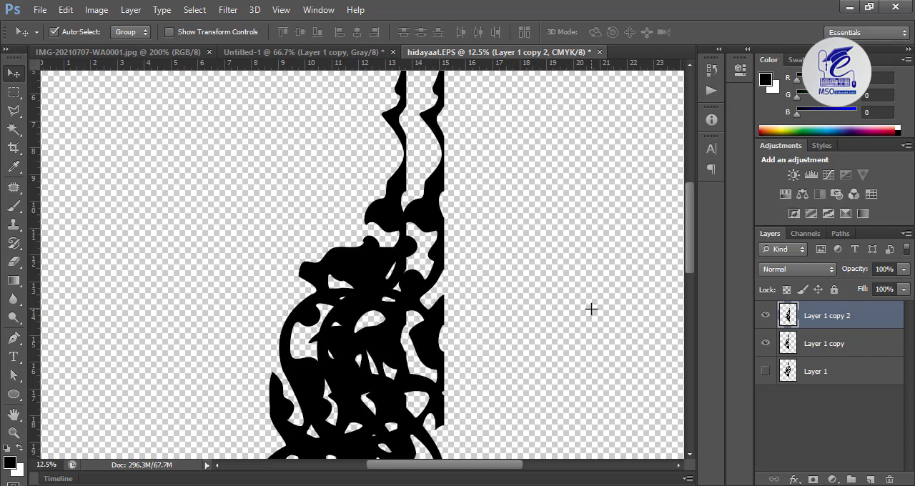
{"action": "key", "text": "shift+Right"}
{"action": "key", "text": "shift+Right"}
{"action": "key", "text": "shift+Right"}
{"action": "key", "text": "shift+Right"}
{"action": "key", "text": "shift+Right"}
{"action": "key", "text": "shift+Right"}
{"action": "key", "text": "shift+Right"}
{"action": "key", "text": "shift+Right"}
{"action": "key", "text": "shift+Right"}
{"action": "key", "text": "shift+Right"}
{"action": "key", "text": "shift+Right"}
{"action": "key", "text": "shift+Right"}
{"action": "key", "text": "shift+Right"}
{"action": "key", "text": "shift+Right"}
{"action": "key", "text": "shift+Right"}
{"action": "key", "text": "shift+Right"}
{"action": "key", "text": "shift+Right"}
{"action": "key", "text": "shift+Right"}
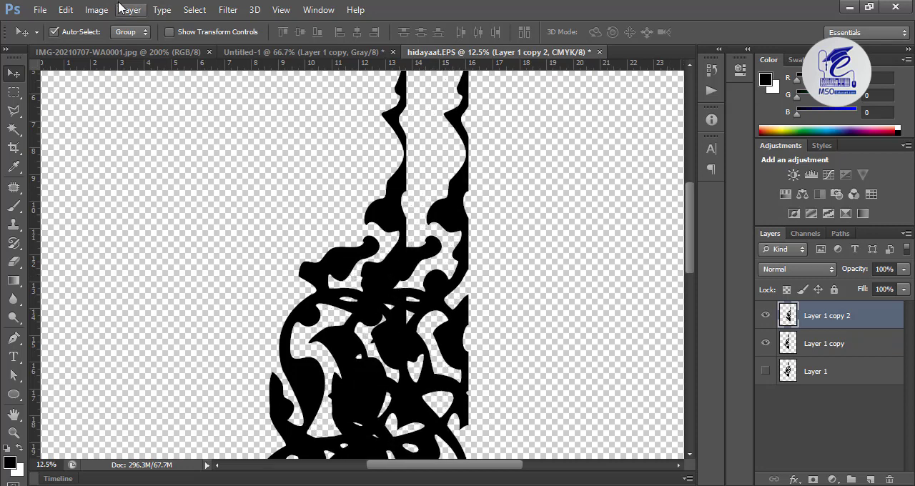
Flip the duplicated half-ornament on Layer 1 copy 2 horizontally
{"action": "key", "text": "ctrl+minus"}
{"action": "key", "text": "ctrl+minus"}
{"action": "key", "text": "ctrl+minus"}
{"action": "left_click", "coordinate": [65, 9]}
{"action": "mouse_move", "coordinate": [123, 290]}
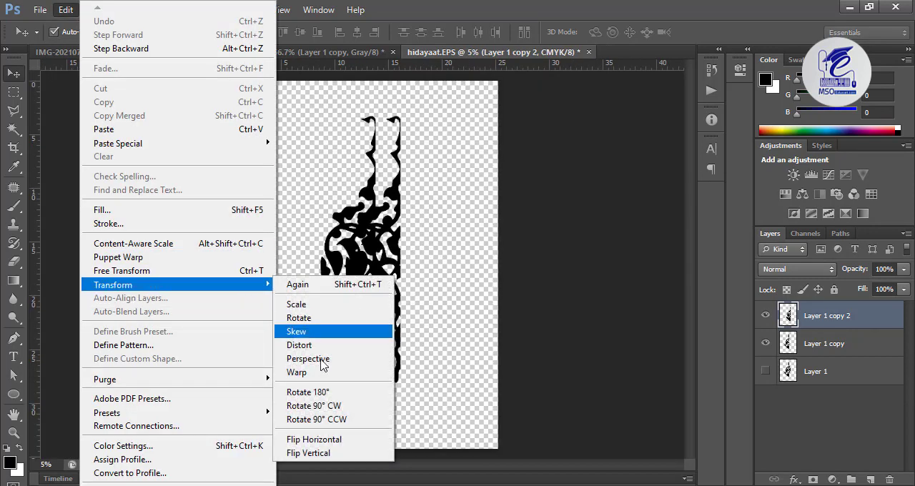
{"action": "left_click", "coordinate": [331, 440]}
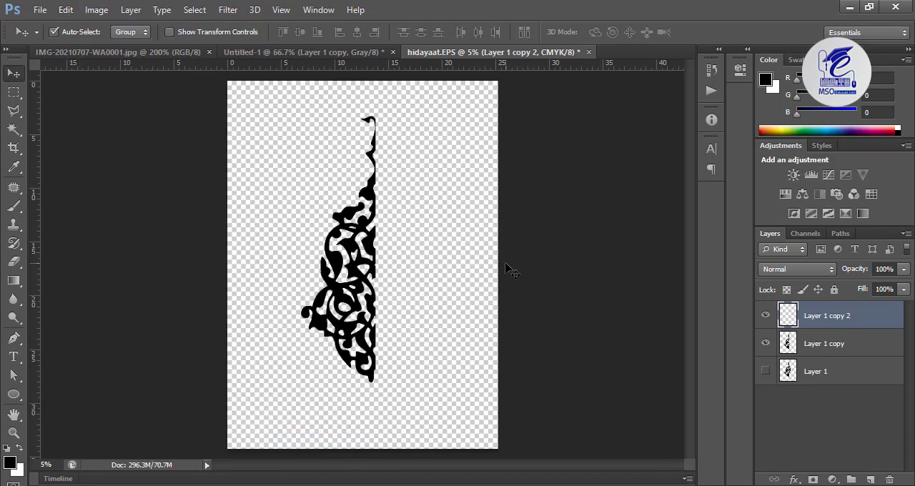
Bring the mirrored half back onto the canvas with Free Transform, close to the left half at the same height
{"action": "key", "text": "ctrl+t"}
{"action": "left_click_drag", "start_coordinate": [477, 231], "coordinate": [361, 225]}
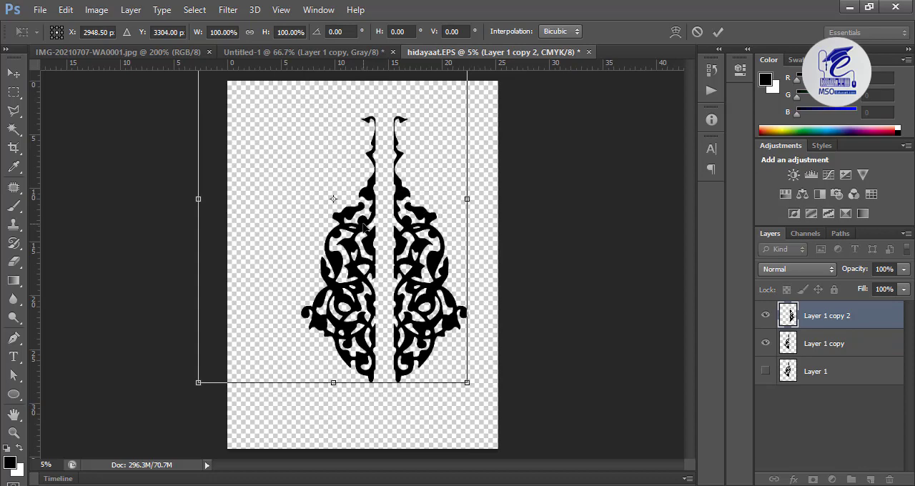
{"action": "scroll", "coordinate": [362, 224], "scroll_direction": "up", "scroll_amount": 3}
{"action": "key", "text": "shift+Left"}
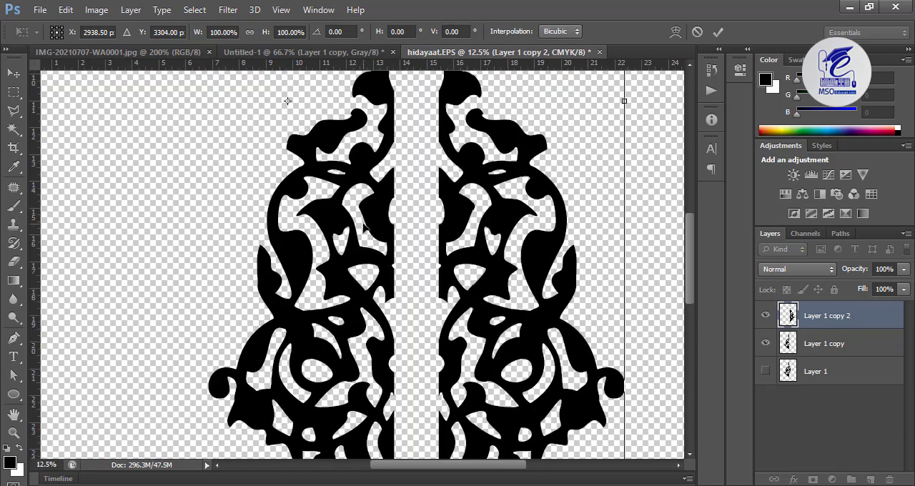
{"action": "key", "text": "shift+Left"}
{"action": "key", "text": "shift+Left"}
{"action": "key", "text": "shift+Left"}
{"action": "key", "text": "shift+Left"}
{"action": "key", "text": "shift+Left"}
{"action": "key", "text": "shift+Left"}
{"action": "key", "text": "shift+Left"}
{"action": "key", "text": "shift+Left"}
{"action": "key", "text": "shift+Left"}
{"action": "key", "text": "shift+Left"}
{"action": "key", "text": "shift+Left"}
{"action": "key", "text": "shift+Left"}
{"action": "key", "text": "shift+Left"}
{"action": "key", "text": "shift+Left"}
{"action": "key", "text": "v"}
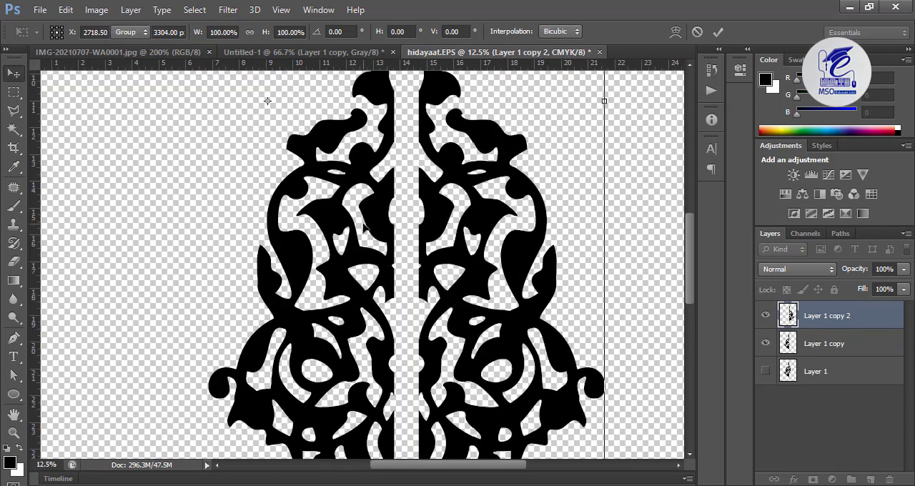
{"action": "key", "text": "Return"}
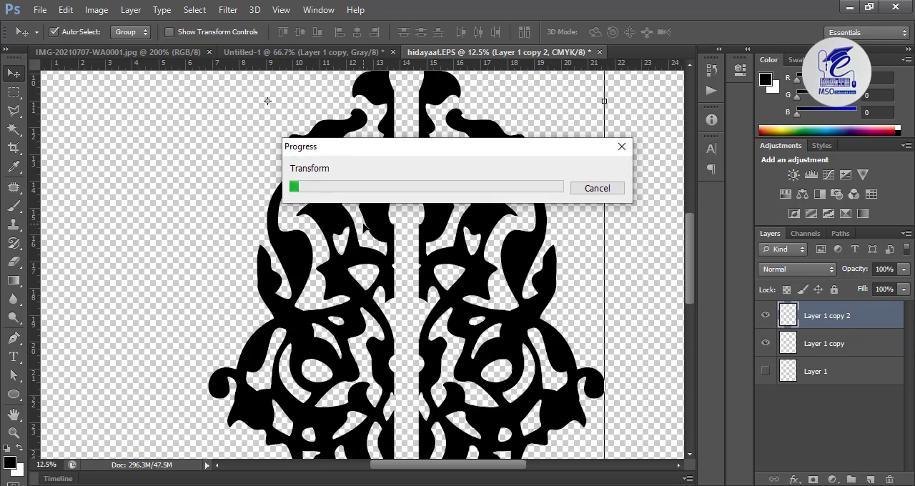
Nudge the mirrored half left until the gap along the ornament's centre line closes
{"action": "key", "text": "shift+Left"}
{"action": "key", "text": "shift+Left"}
{"action": "key", "text": "shift+Left"}
{"action": "key", "text": "shift+Left"}
{"action": "key", "text": "shift+Left"}
{"action": "key", "text": "shift+Left"}
{"action": "key", "text": "shift+Left"}
{"action": "key", "text": "shift+Left"}
{"action": "key", "text": "shift+Left"}
{"action": "key", "text": "shift+Left"}
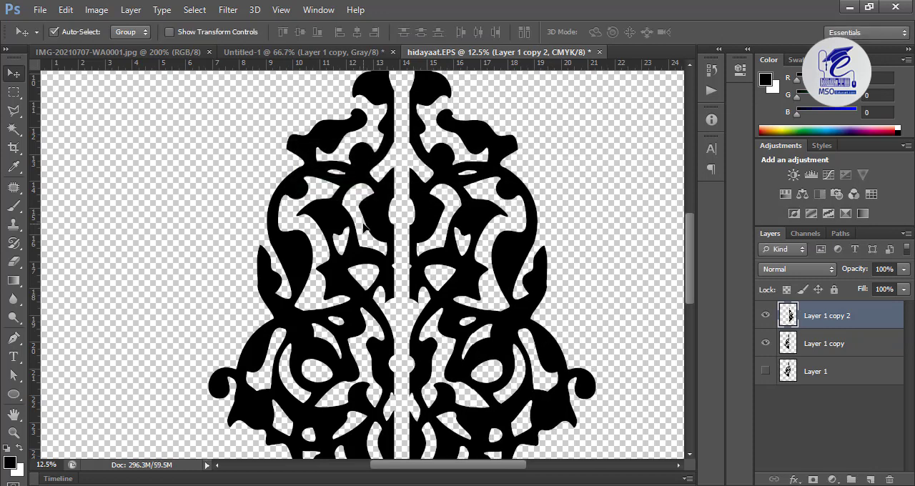
{"action": "key", "text": "shift+Left"}
{"action": "key", "text": "shift+Left"}
{"action": "key", "text": "shift+Left"}
{"action": "key", "text": "shift+Left"}
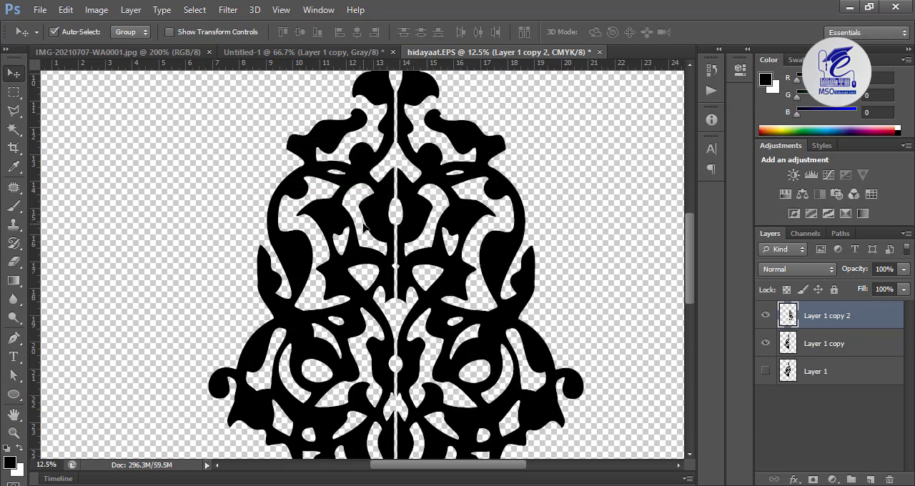
{"action": "key", "text": "shift+Left"}
{"action": "key", "text": "shift+Left"}
{"action": "key", "text": "shift+Left"}
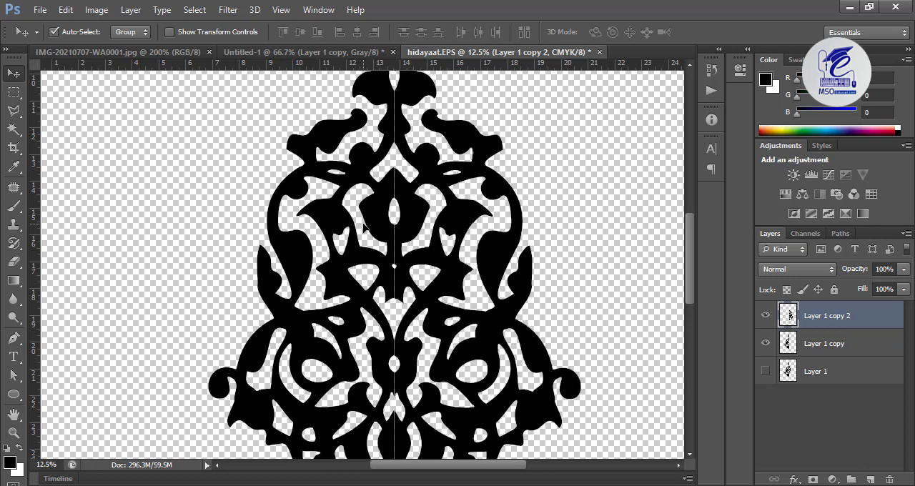
{"action": "key", "text": "shift+Left"}
{"action": "key", "text": "shift+Left"}
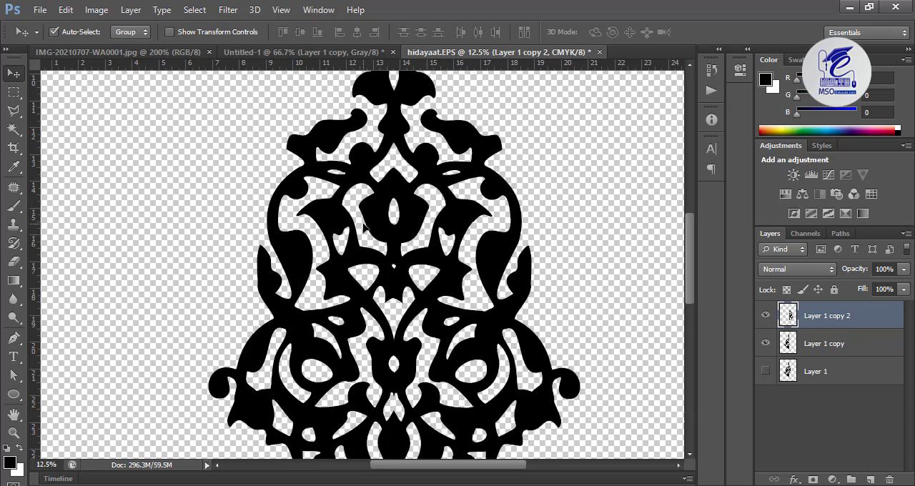
Examine the centre seam between the two ornament halves up close, from the spire down through the body
{"action": "key", "text": "ctrl+plus"}
{"action": "key", "text": "ctrl+plus"}
{"action": "key", "text": "ctrl+plus"}
{"action": "key", "text": "ctrl+plus"}
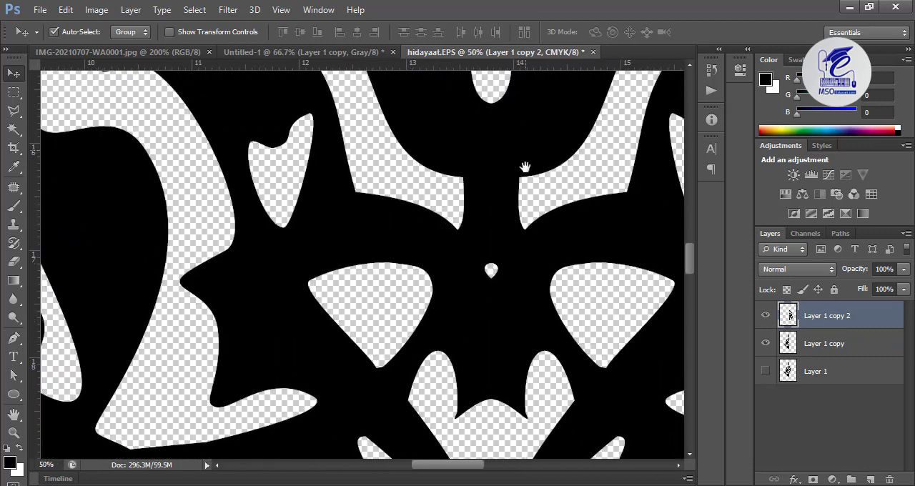
{"action": "left_click_drag", "start_coordinate": [525, 166], "coordinate": [527, 388]}
{"action": "left_click_drag", "start_coordinate": [513, 193], "coordinate": [491, 392]}
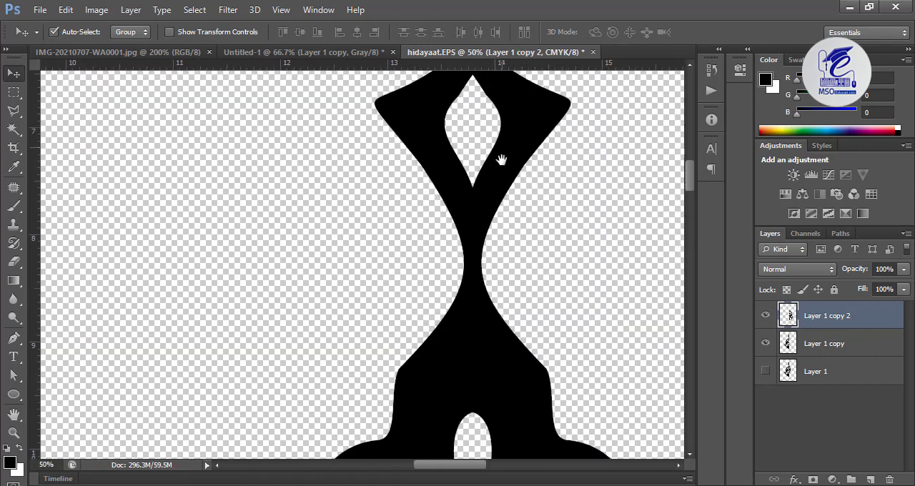
{"action": "left_click_drag", "start_coordinate": [501, 160], "coordinate": [509, 329]}
{"action": "left_click_drag", "start_coordinate": [507, 113], "coordinate": [515, 338]}
{"action": "left_click_drag", "start_coordinate": [503, 140], "coordinate": [494, 222]}
{"action": "scroll", "coordinate": [493, 223], "scroll_direction": "down", "scroll_amount": 10}
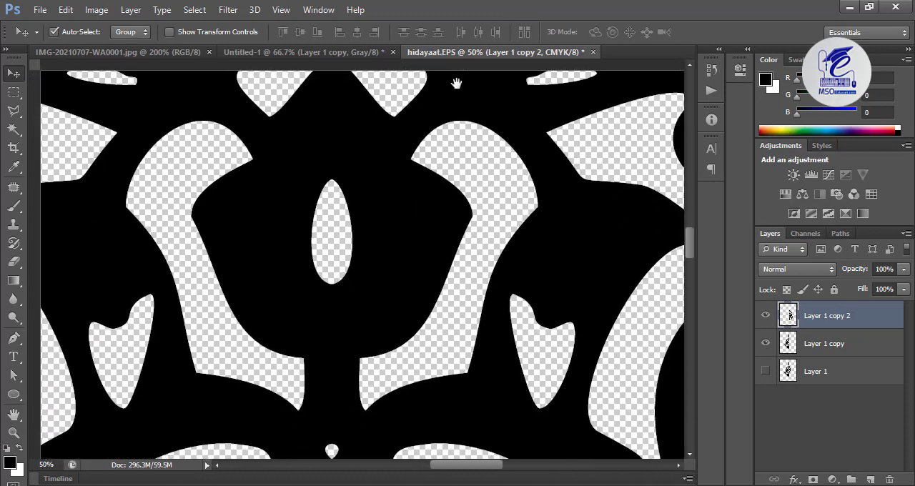
{"action": "left_click_drag", "start_coordinate": [360, 274], "coordinate": [384, 45]}
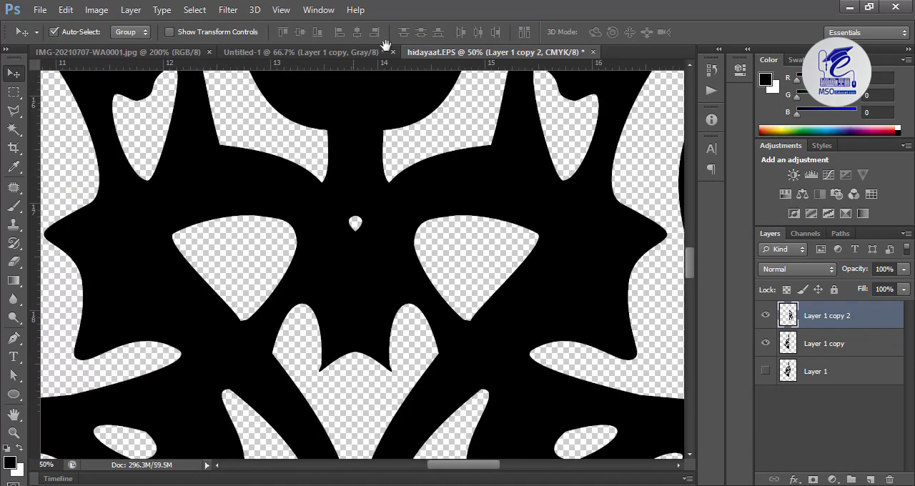
{"action": "left_click_drag", "start_coordinate": [364, 404], "coordinate": [379, 251]}
{"action": "left_click_drag", "start_coordinate": [388, 384], "coordinate": [408, 251]}
{"action": "left_click_drag", "start_coordinate": [402, 190], "coordinate": [405, 387]}
{"action": "left_click_drag", "start_coordinate": [480, 156], "coordinate": [566, 263]}
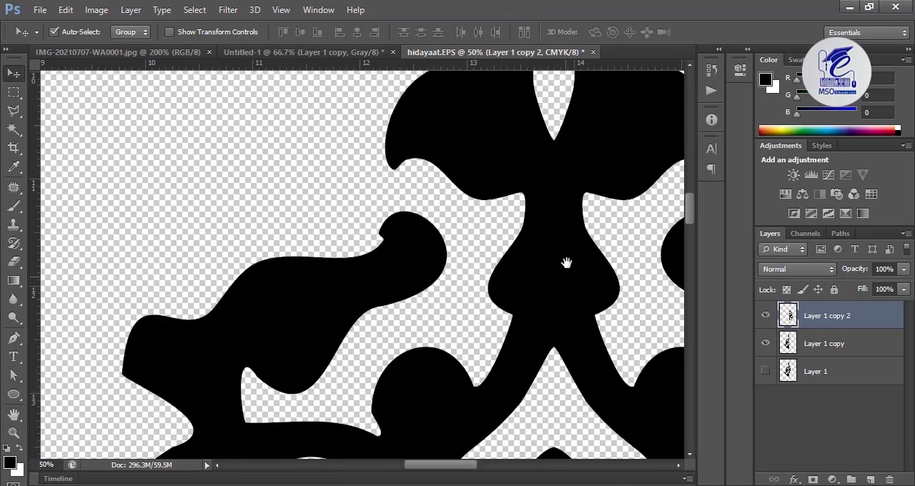
Merge the layers Layer 1 copy and Layer 1 copy 2 into one layer
{"action": "left_click", "coordinate": [838, 345], "text": "ctrl"}
{"action": "right_click", "coordinate": [833, 344]}
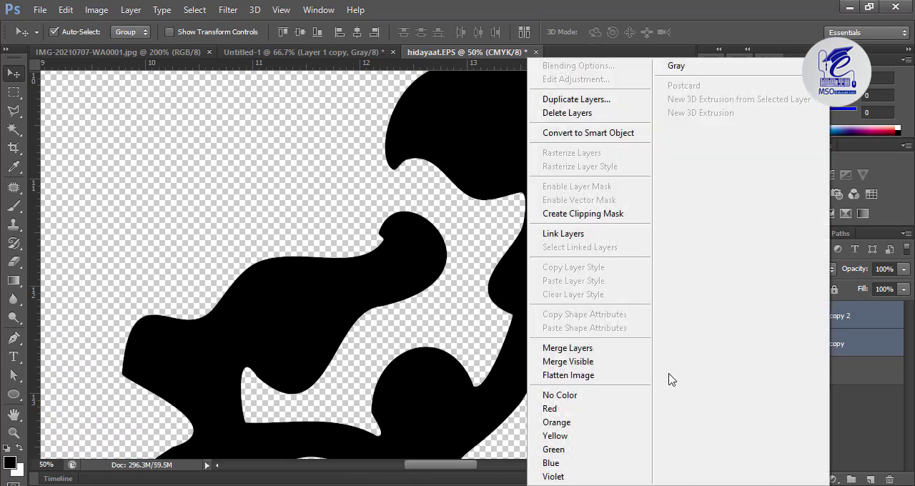
{"action": "left_click", "coordinate": [572, 349]}
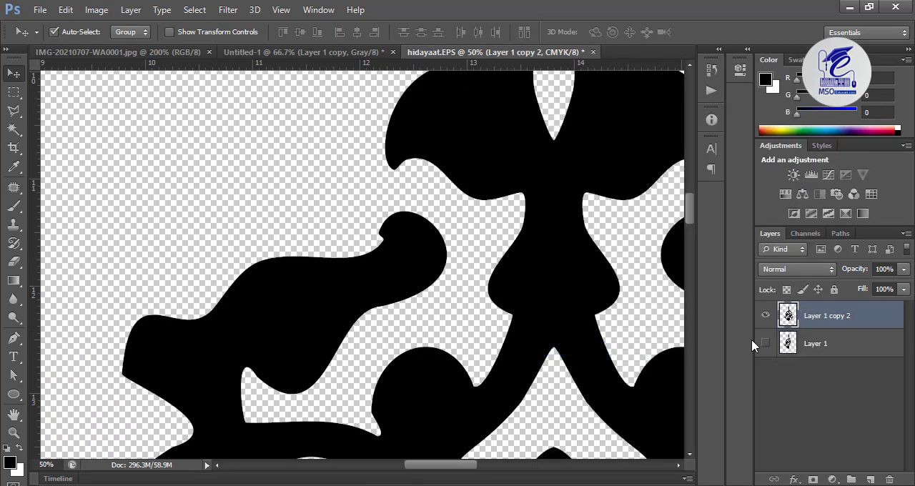
Add a Color Overlay to the merged ornament layer in dark red, R 161, G 17, B 17
{"action": "key", "text": "ctrl+minus"}
{"action": "key", "text": "ctrl+minus"}
{"action": "key", "text": "ctrl+minus"}
{"action": "key", "text": "ctrl+minus"}
{"action": "key", "text": "ctrl+minus"}
{"action": "key", "text": "ctrl+minus"}
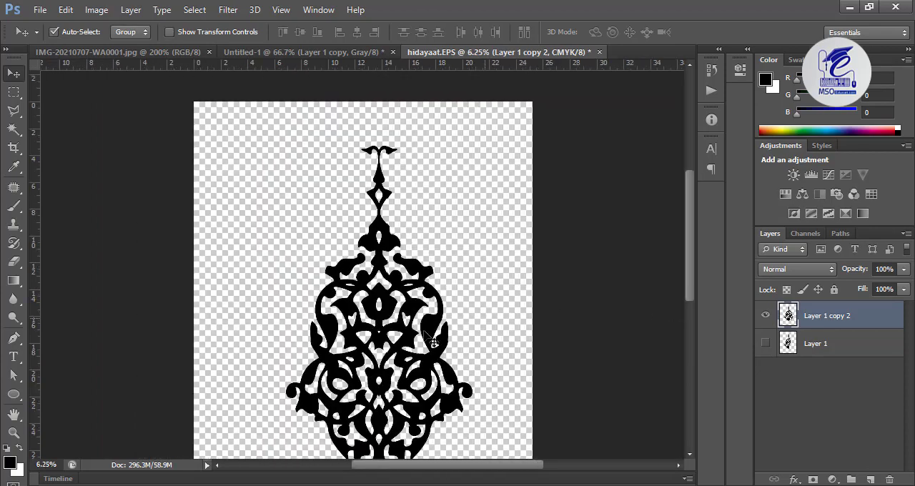
{"action": "mouse_move", "coordinate": [390, 307]}
{"action": "left_mouse_down"}
{"action": "mouse_move", "coordinate": [394, 263]}
{"action": "mouse_move", "coordinate": [378, 317]}
{"action": "left_mouse_up"}
{"action": "left_click_drag", "start_coordinate": [378, 316], "coordinate": [392, 256]}
{"action": "double_click", "coordinate": [789, 317]}
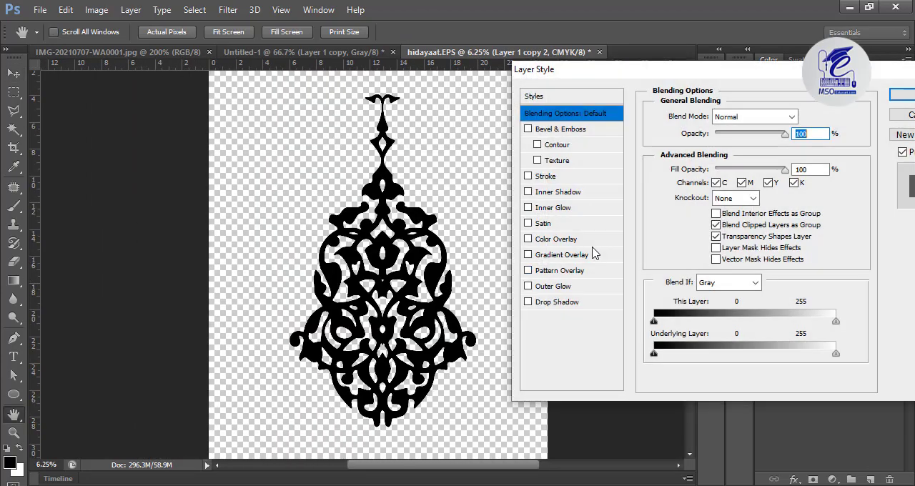
{"action": "left_click", "coordinate": [547, 241]}
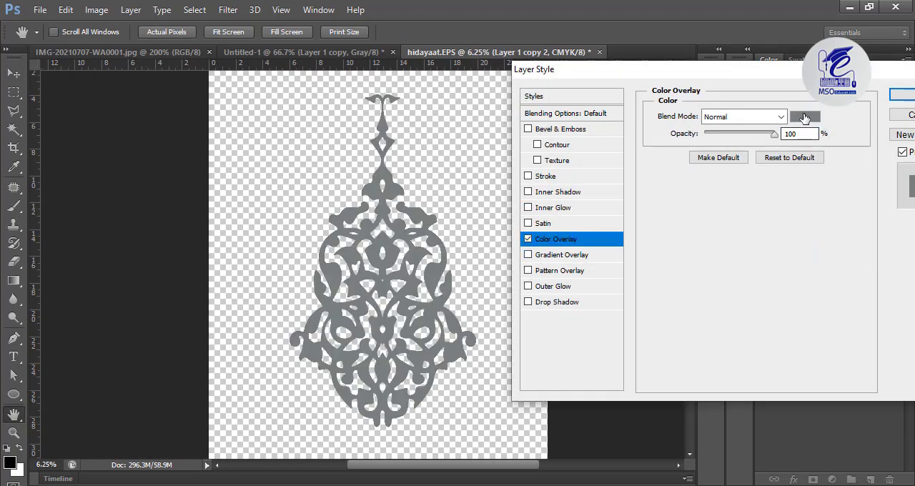
{"action": "left_click", "coordinate": [805, 116]}
{"action": "left_click", "coordinate": [551, 321]}
{"action": "left_click", "coordinate": [542, 316]}
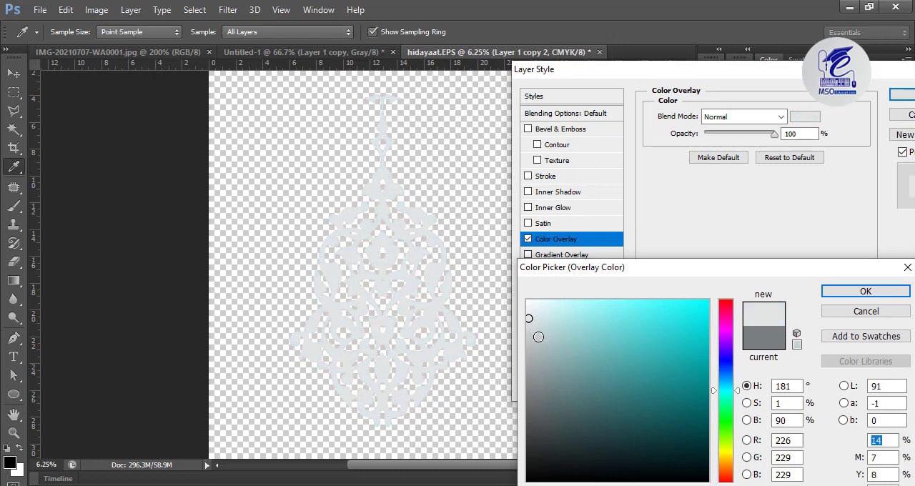
{"action": "left_click_drag", "start_coordinate": [538, 336], "coordinate": [479, 417]}
{"action": "left_click", "coordinate": [664, 386]}
{"action": "left_click", "coordinate": [726, 320]}
{"action": "left_click", "coordinate": [727, 300]}
{"action": "left_click", "coordinate": [690, 367]}
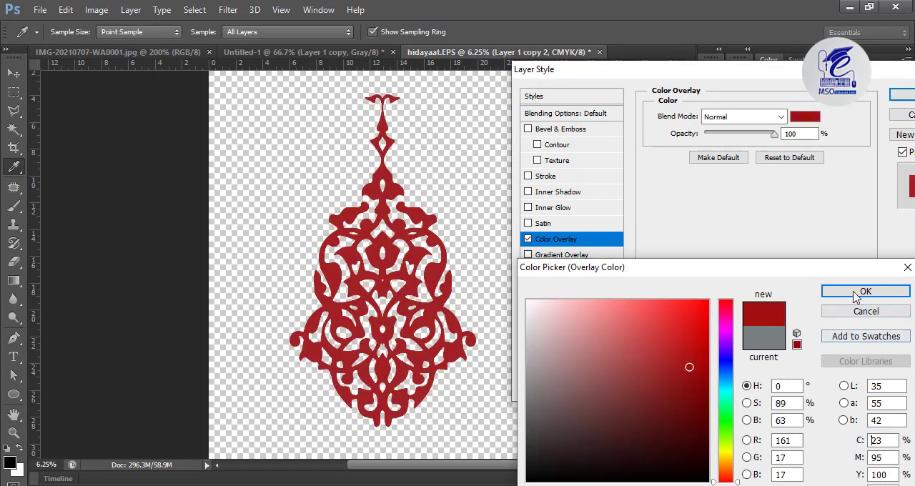
{"action": "left_click", "coordinate": [862, 293]}
Add an Inner Bevel to the ornament with Depth 348%, Size 98 px and Soften 4 px
{"action": "left_click", "coordinate": [551, 132]}
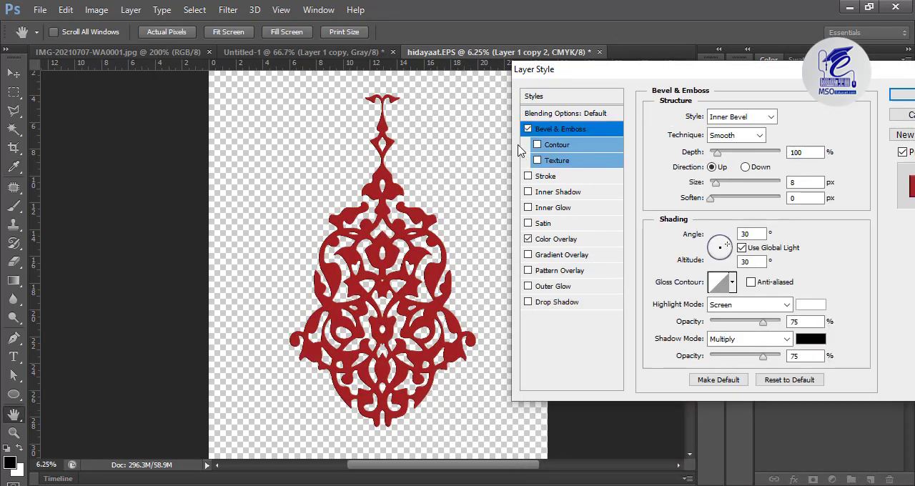
{"action": "key", "text": "ctrl+plus"}
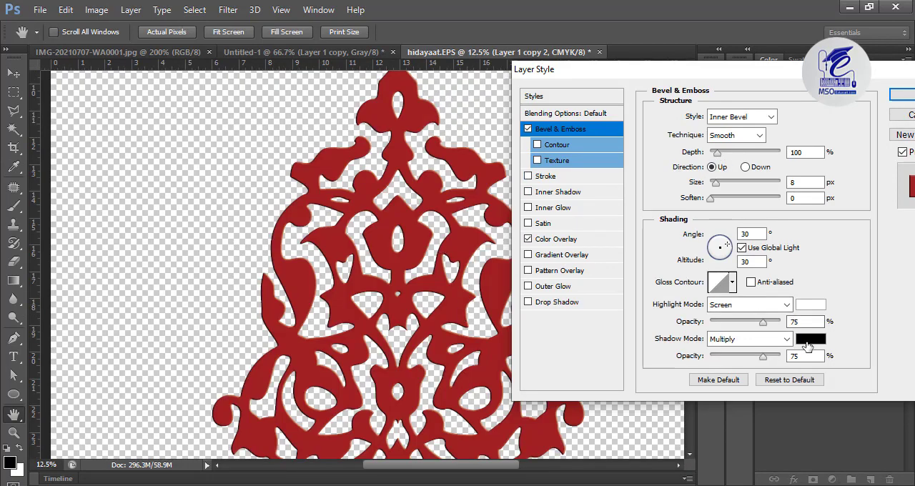
{"action": "left_click_drag", "start_coordinate": [717, 151], "coordinate": [755, 153]}
{"action": "mouse_move", "coordinate": [729, 187]}
{"action": "left_mouse_down"}
{"action": "mouse_move", "coordinate": [744, 186]}
{"action": "mouse_move", "coordinate": [716, 187]}
{"action": "mouse_move", "coordinate": [746, 188]}
{"action": "mouse_move", "coordinate": [742, 197]}
{"action": "left_mouse_up"}
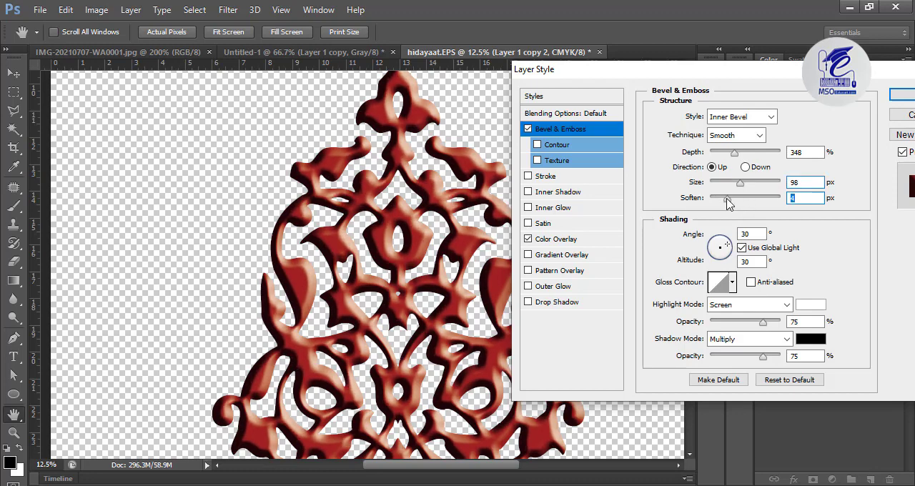
{"action": "key", "text": "ctrl+minus"}
{"action": "key", "text": "ctrl+minus"}
{"action": "key", "text": "ctrl+minus"}
{"action": "key", "text": "ctrl+minus"}
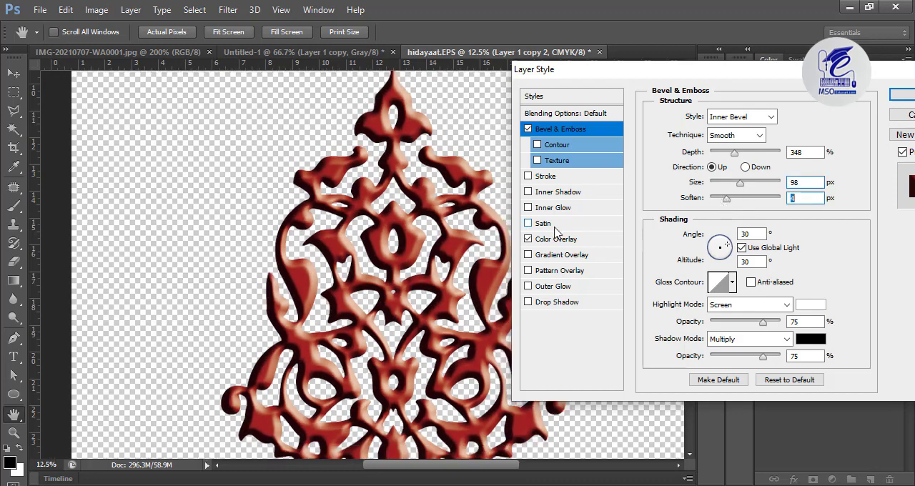
Apply the ornament's layer effects, and add a new layer filled with white beneath the ornament
{"action": "key", "text": "ctrl+plus"}
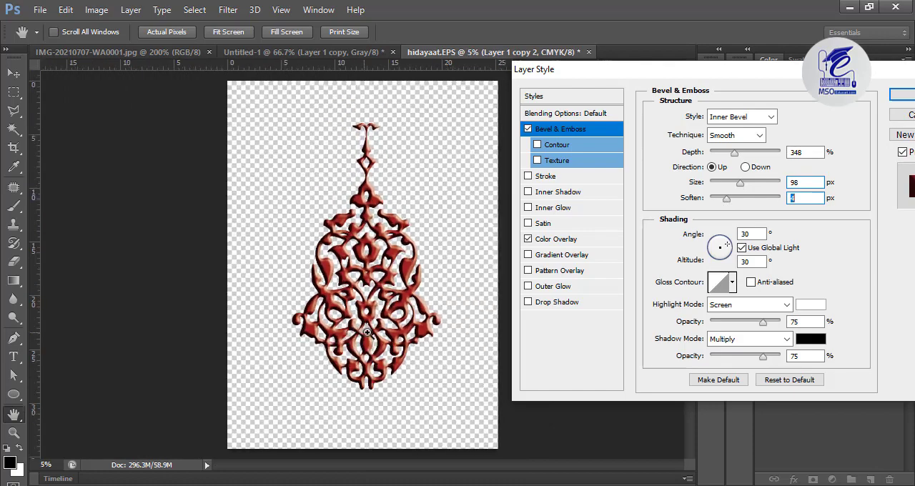
{"action": "left_click", "coordinate": [905, 98]}
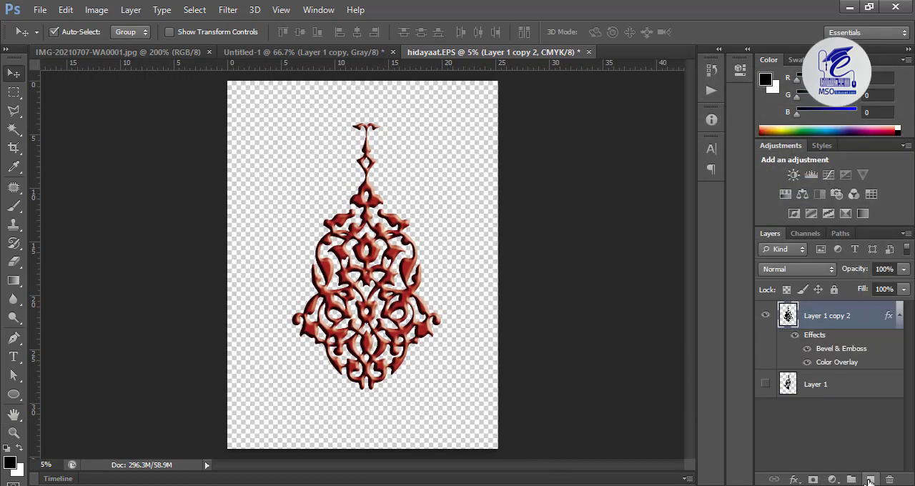
{"action": "left_click", "coordinate": [871, 480]}
{"action": "left_click_drag", "start_coordinate": [823, 316], "coordinate": [835, 394]}
{"action": "key", "text": "ctrl+BackSpace"}
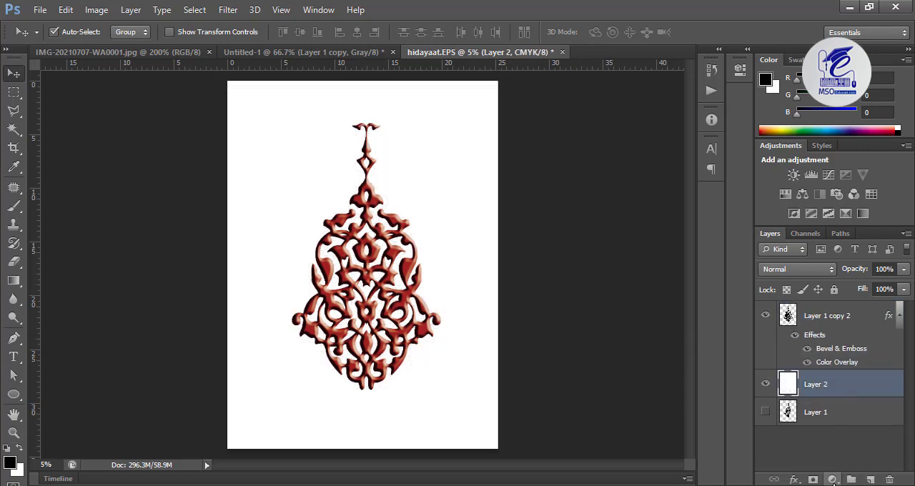
Add a Gradient Fill layer above the white layer and open its gradient for editing
{"action": "left_click", "coordinate": [833, 480]}
{"action": "left_click", "coordinate": [832, 194]}
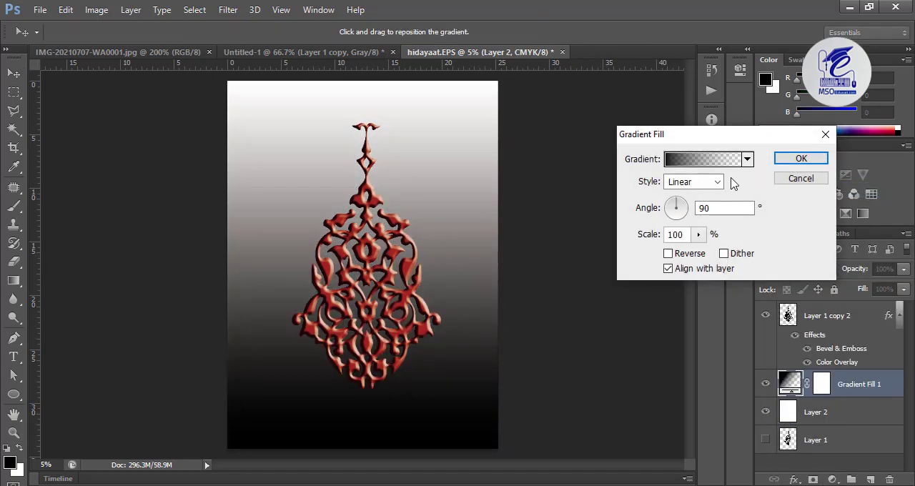
{"action": "left_click", "coordinate": [699, 162]}
Recolour the gradient's starting stop to a pale warm grey, R 230, G 223, B 223
{"action": "double_click", "coordinate": [484, 294]}
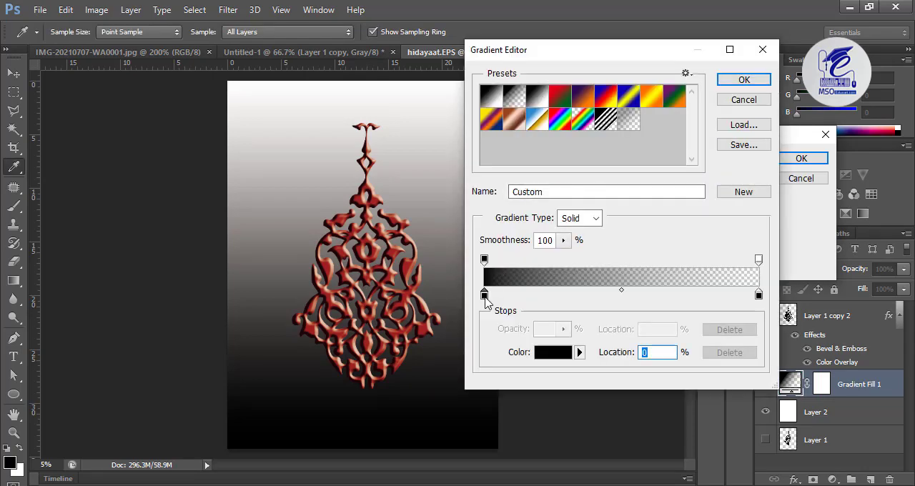
{"action": "left_click", "coordinate": [535, 355]}
{"action": "left_click", "coordinate": [531, 321]}
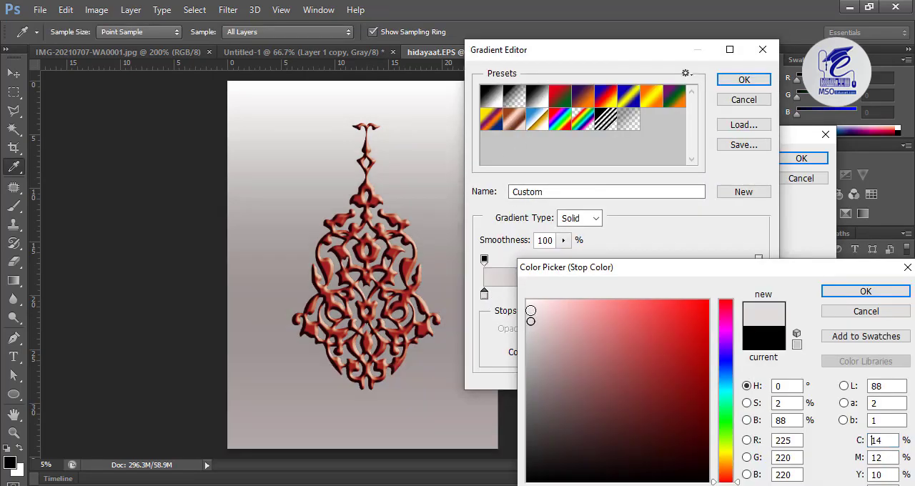
{"action": "left_click", "coordinate": [532, 317]}
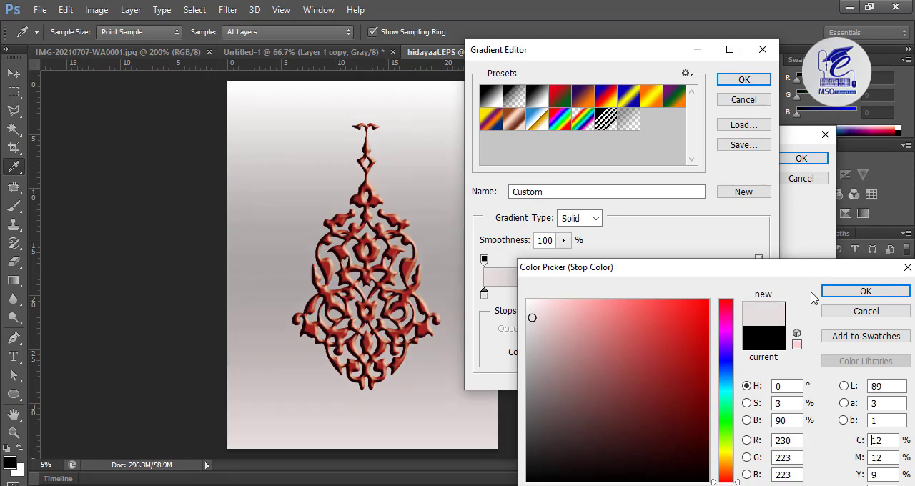
{"action": "left_click", "coordinate": [838, 294]}
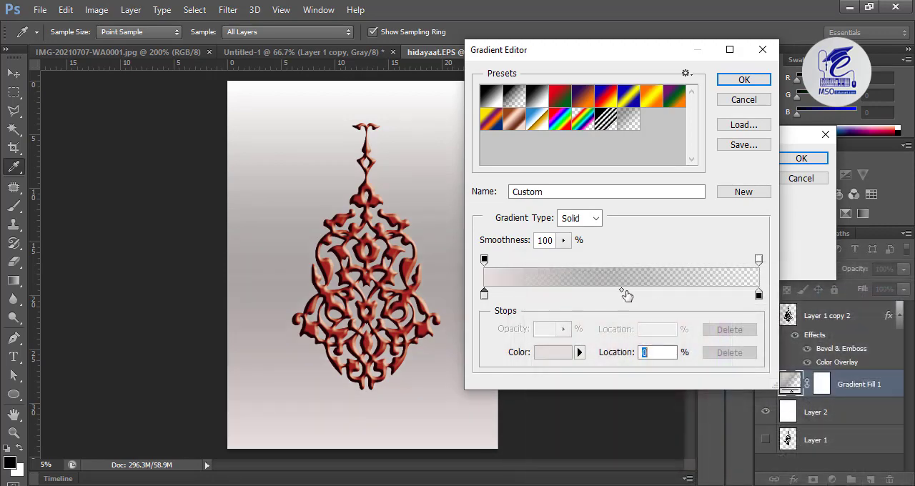
Load the black-to-white gradient preset and recolour its starting stop to a light blue with hue 210°
{"action": "left_click", "coordinate": [536, 101]}
{"action": "double_click", "coordinate": [484, 296]}
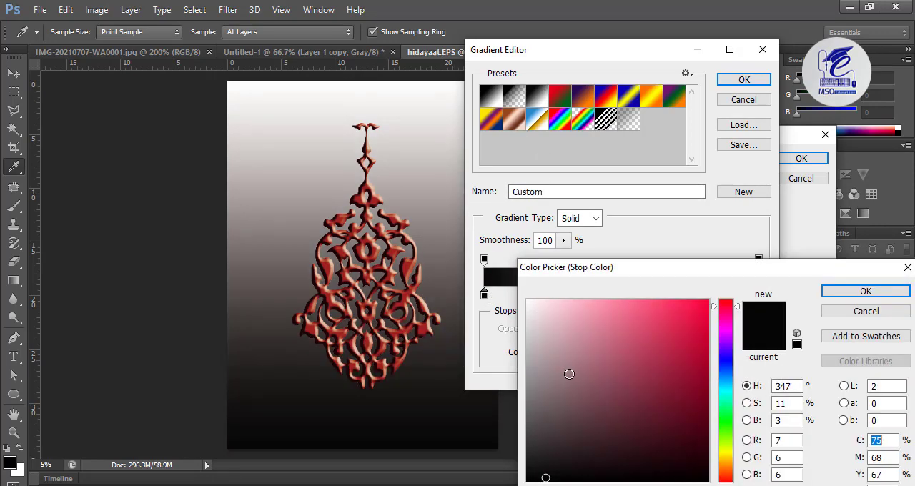
{"action": "left_click", "coordinate": [570, 373]}
{"action": "left_click", "coordinate": [564, 329]}
{"action": "left_click", "coordinate": [556, 322]}
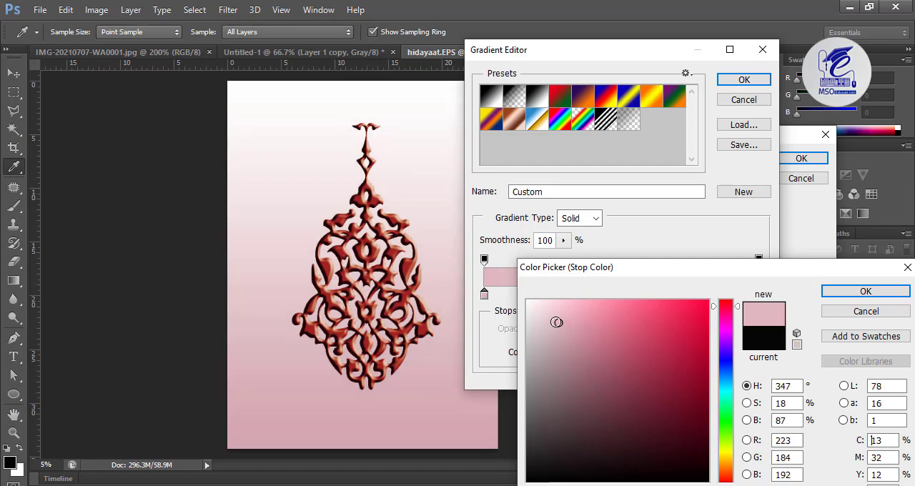
{"action": "left_click", "coordinate": [726, 376]}
{"action": "left_click", "coordinate": [591, 375]}
{"action": "left_click", "coordinate": [574, 325]}
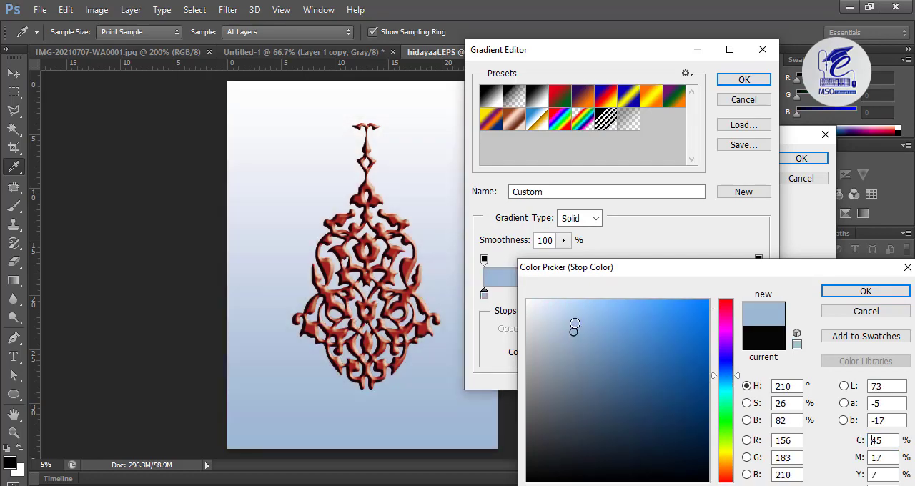
{"action": "left_click", "coordinate": [865, 292]}
{"action": "left_click", "coordinate": [743, 80]}
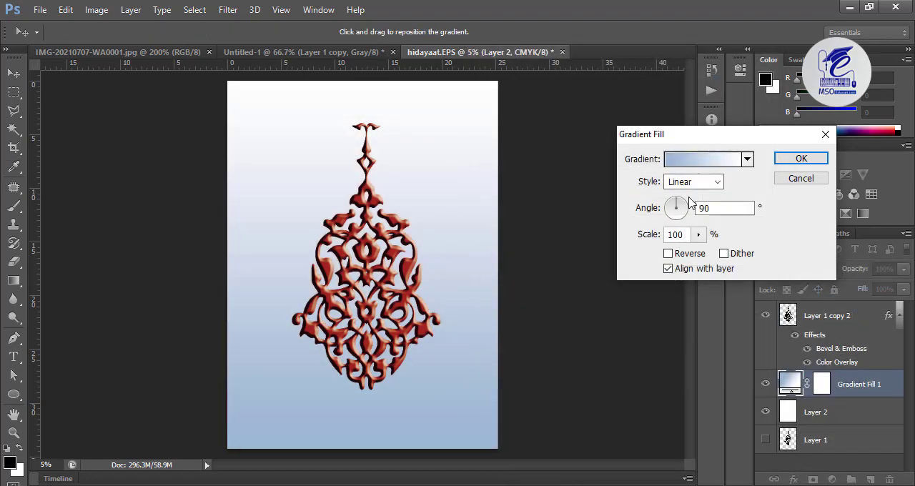
Make the gradient fill Radial, reverse it and set its scale to 149%
{"action": "left_click", "coordinate": [690, 182]}
{"action": "left_click", "coordinate": [698, 207]}
{"action": "left_click", "coordinate": [699, 256]}
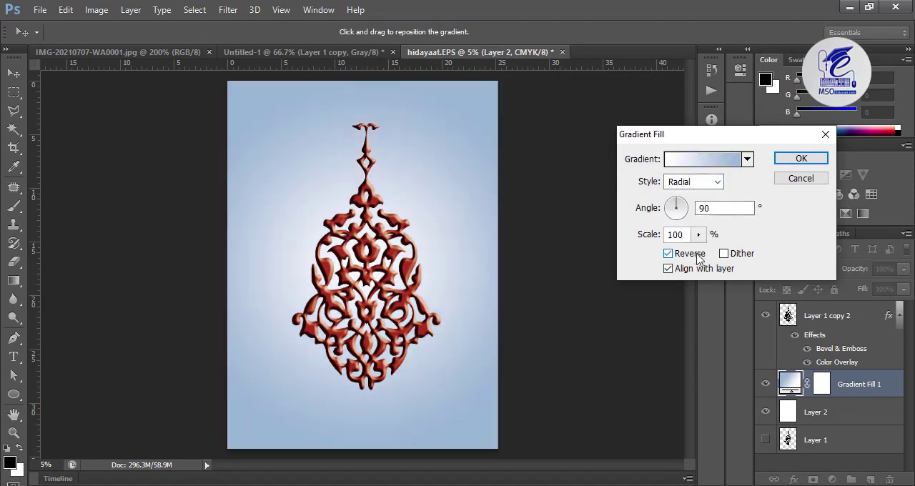
{"action": "left_click", "coordinate": [698, 236]}
{"action": "left_click_drag", "start_coordinate": [700, 252], "coordinate": [719, 233]}
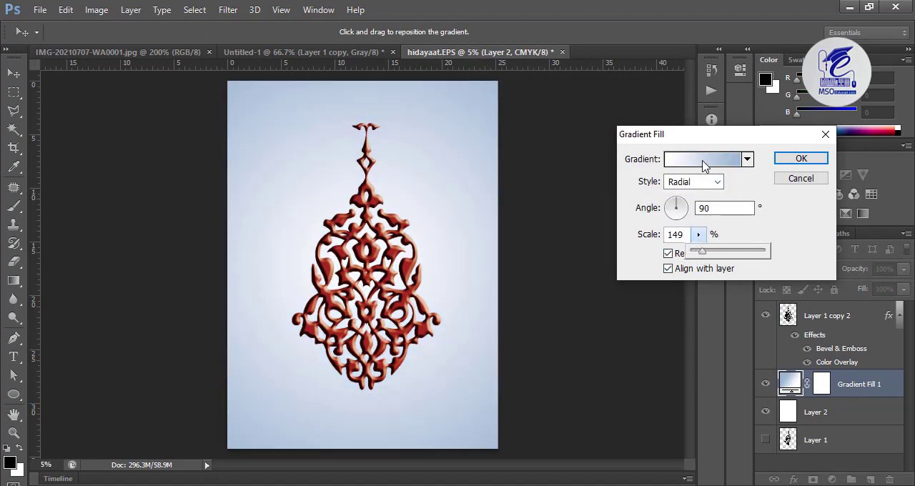
Recolour the gradient's blue stop to black, set the scale to 585% and apply the gradient fill
{"action": "left_click", "coordinate": [703, 161]}
{"action": "double_click", "coordinate": [484, 294]}
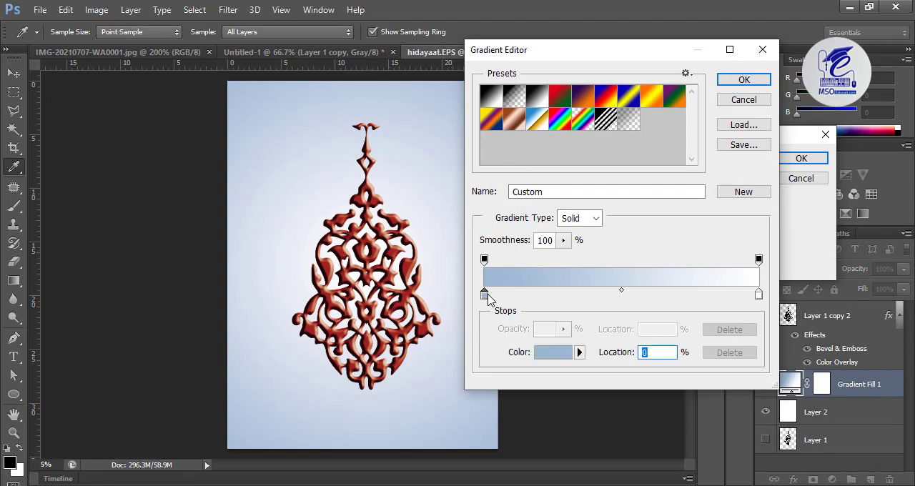
{"action": "left_click_drag", "start_coordinate": [566, 416], "coordinate": [527, 482]}
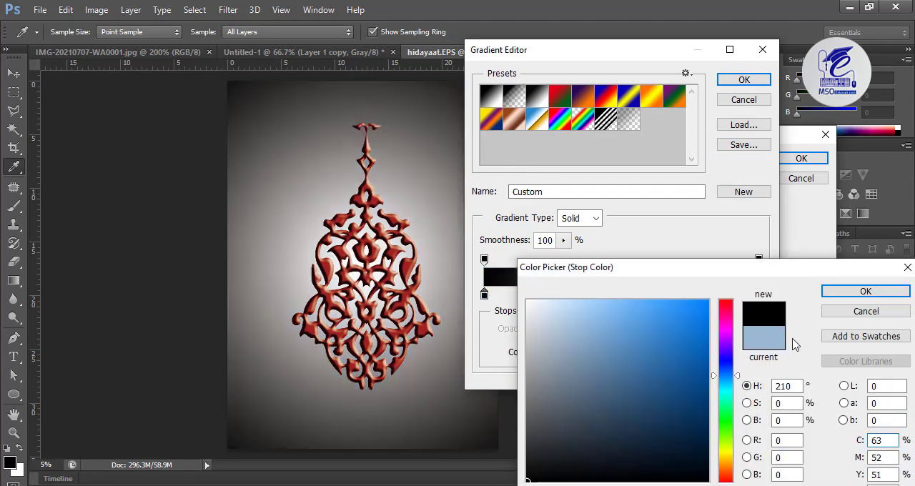
{"action": "left_click", "coordinate": [865, 291]}
{"action": "left_click", "coordinate": [742, 79]}
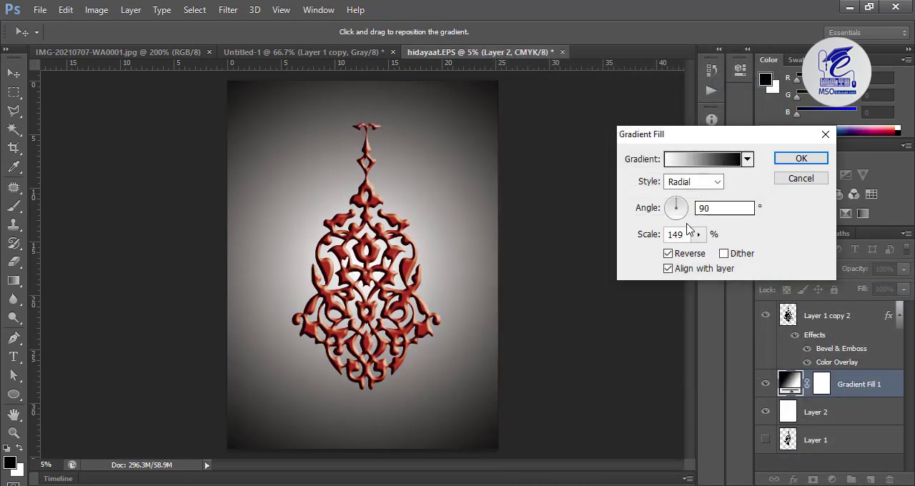
{"action": "left_click_drag", "start_coordinate": [698, 234], "coordinate": [732, 256]}
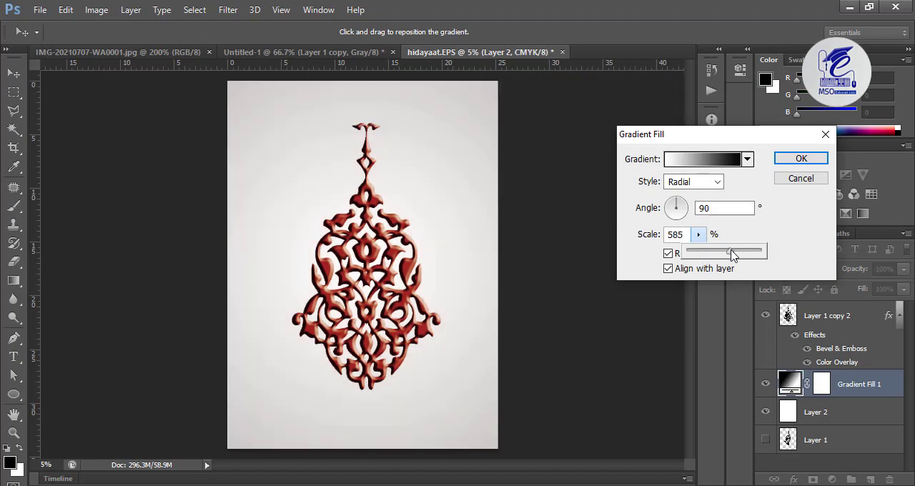
{"action": "left_click", "coordinate": [801, 158]}
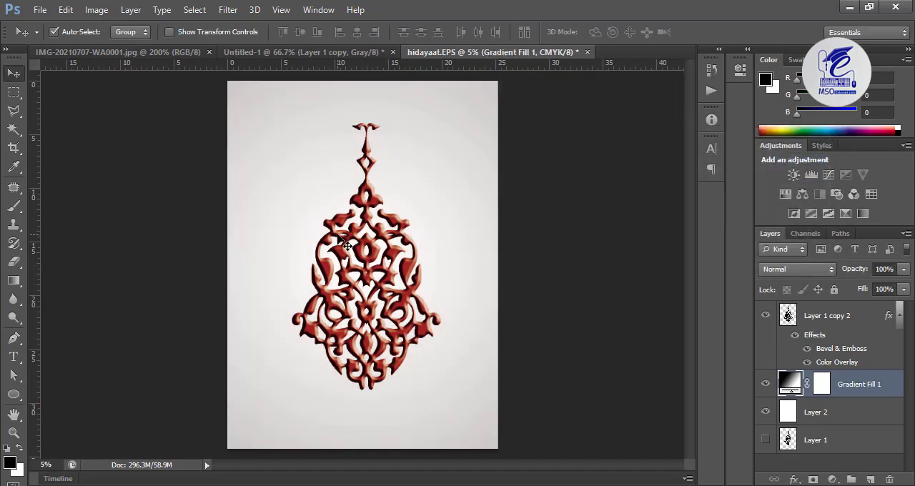
Paste the copied photo cutout of the original carved ornament as a new layer directly above the gradient fill
{"action": "key", "text": "ctrl+plus"}
{"action": "key", "text": "ctrl+plus"}
{"action": "key", "text": "ctrl+plus"}
{"action": "left_click_drag", "start_coordinate": [343, 332], "coordinate": [392, 168]}
{"action": "left_click_drag", "start_coordinate": [484, 229], "coordinate": [461, 450]}
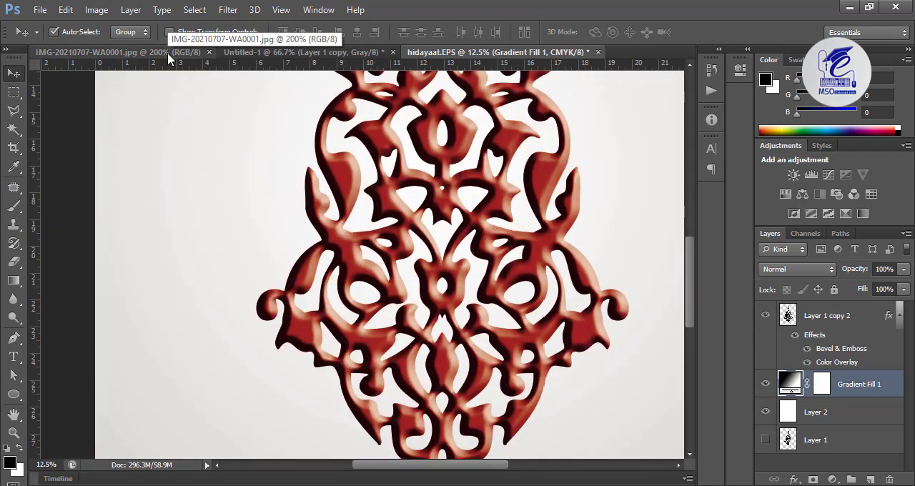
{"action": "key", "text": "ctrl+v"}
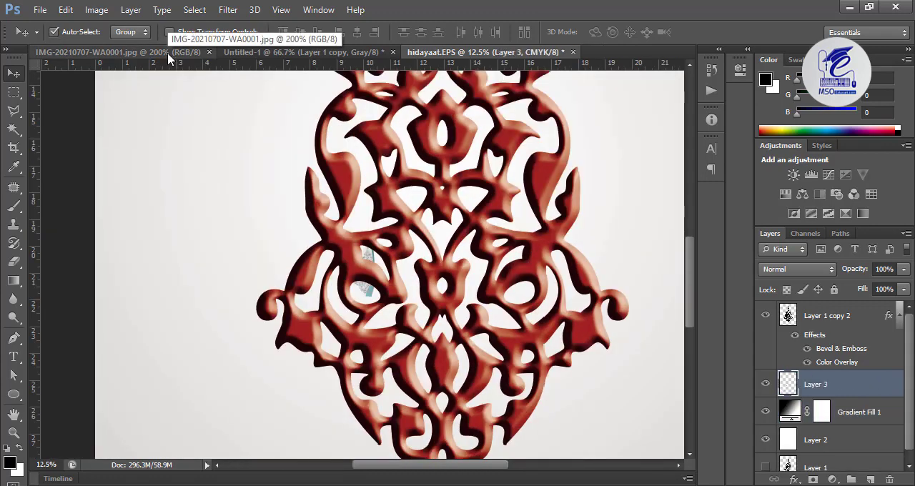
Scale the pasted reference photo proportionally to about 1314% and place it along the page's left edge
{"action": "key", "text": "ctrl+t"}
{"action": "key", "text": "ctrl+minus"}
{"action": "key", "text": "ctrl+minus"}
{"action": "key", "text": "ctrl+minus"}
{"action": "key", "text": "ctrl+minus"}
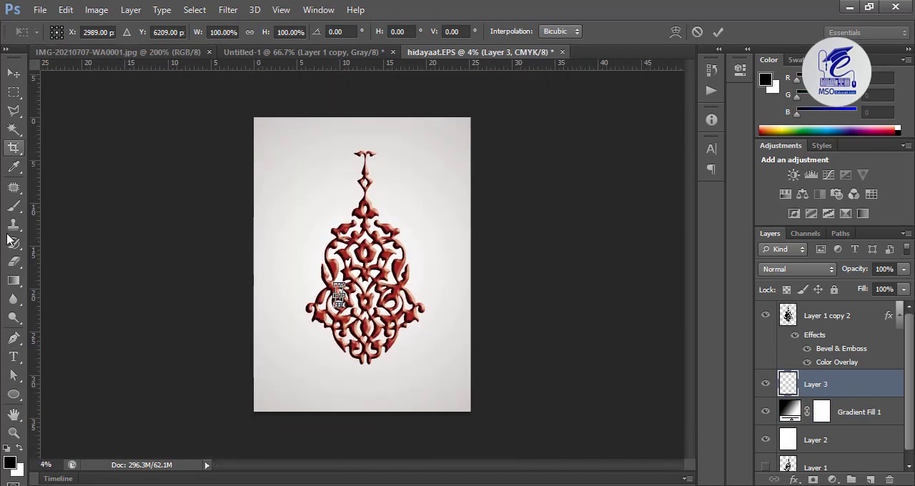
{"action": "left_click_drag", "start_coordinate": [344, 307], "coordinate": [415, 425]}
{"action": "left_click_drag", "start_coordinate": [354, 340], "coordinate": [317, 324]}
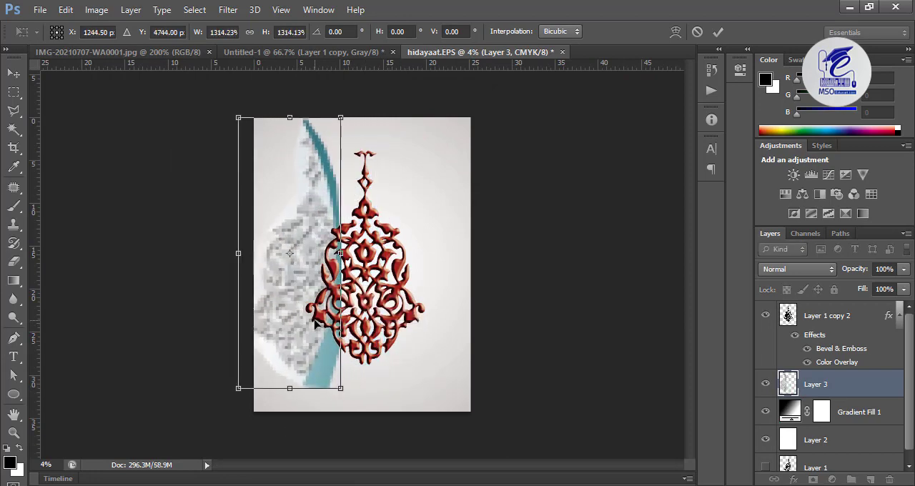
{"action": "key", "text": "Return"}
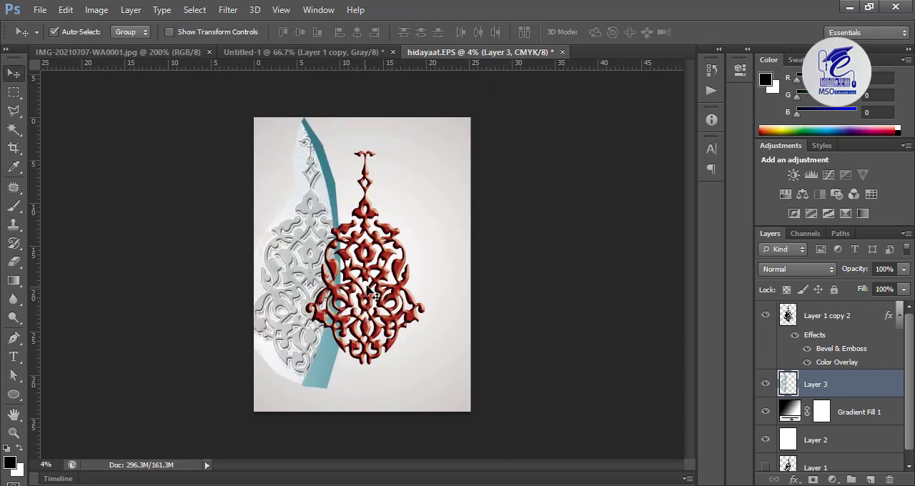
Move the red ornament towards the page's right side so it stands clear of the reference photo
{"action": "left_click_drag", "start_coordinate": [375, 259], "coordinate": [421, 268]}
{"action": "key", "text": "ctrl+plus"}
{"action": "key", "text": "ctrl+plus"}
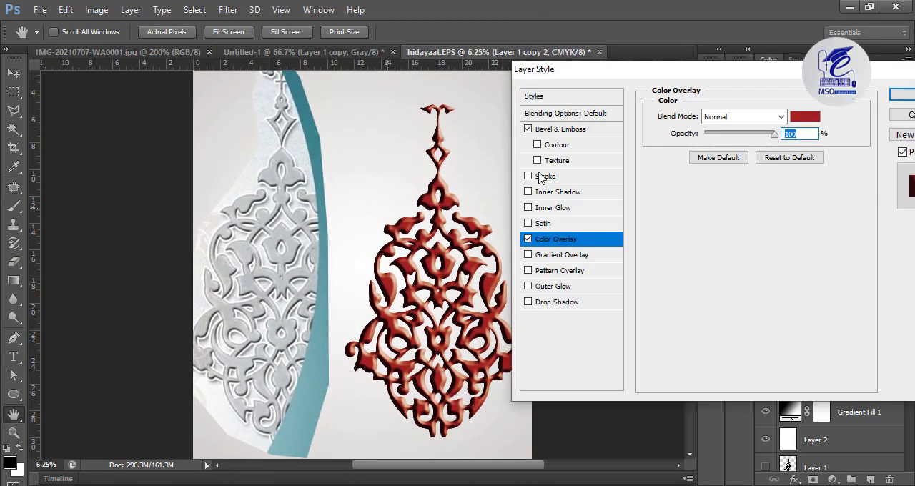
Change the ornament's Color Overlay to the light grey sampled from the carved ornament in the reference photo
{"action": "left_click", "coordinate": [805, 116]}
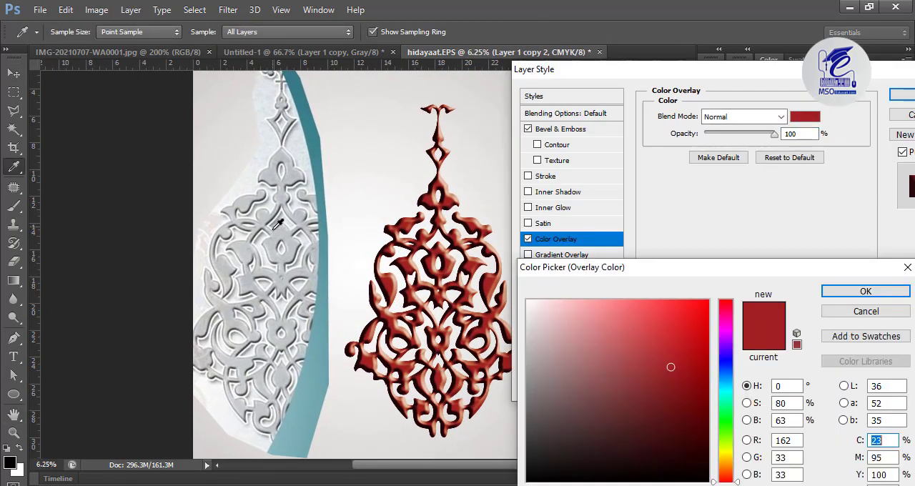
{"action": "left_click", "coordinate": [301, 228]}
{"action": "left_click", "coordinate": [831, 289]}
Refine the ornament's Bevel & Emboss with a much smaller size, slightly more softening and a shadow opacity of about 26%
{"action": "left_click", "coordinate": [588, 133]}
{"action": "key", "text": "ctrl+plus"}
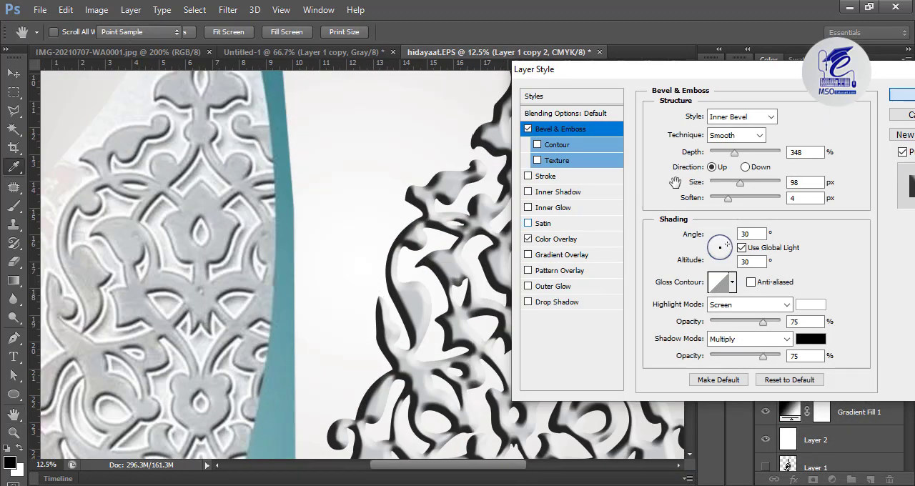
{"action": "left_click_drag", "start_coordinate": [740, 183], "coordinate": [720, 184]}
{"action": "left_click_drag", "start_coordinate": [763, 356], "coordinate": [727, 364]}
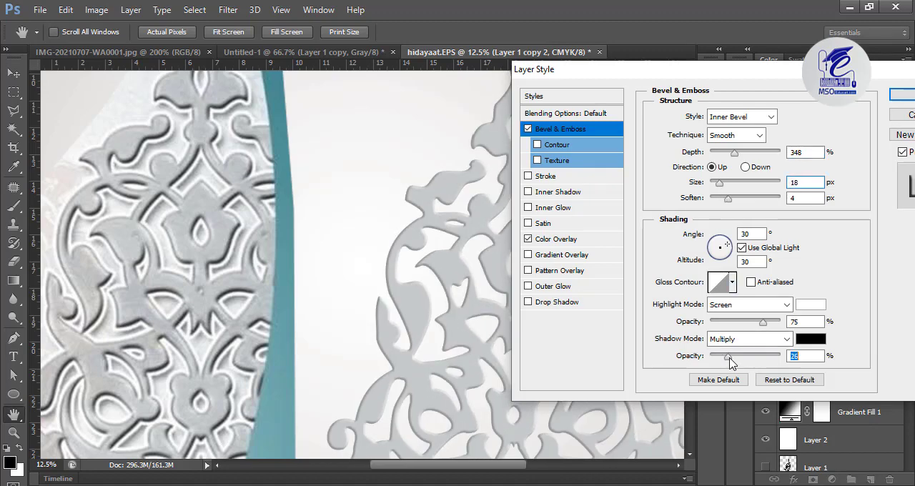
{"action": "left_click_drag", "start_coordinate": [729, 203], "coordinate": [734, 203]}
{"action": "left_click_drag", "start_coordinate": [719, 184], "coordinate": [726, 185]}
Try Satin on the ornament, switch it off again, and add a white Stroke instead
{"action": "left_click", "coordinate": [551, 223]}
{"action": "left_click", "coordinate": [528, 223]}
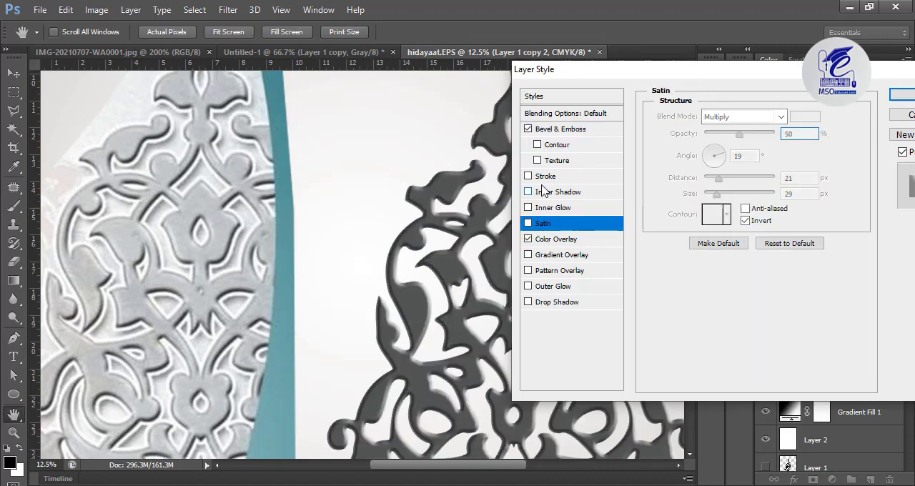
{"action": "left_click", "coordinate": [545, 177]}
{"action": "left_click", "coordinate": [697, 216]}
{"action": "left_click", "coordinate": [528, 303]}
{"action": "left_click", "coordinate": [866, 292]}
Add a Drop Shadow without global light: opacity 58%, angle 120°, distance 79 px, spread 43% and size 54 px
{"action": "left_click", "coordinate": [577, 302]}
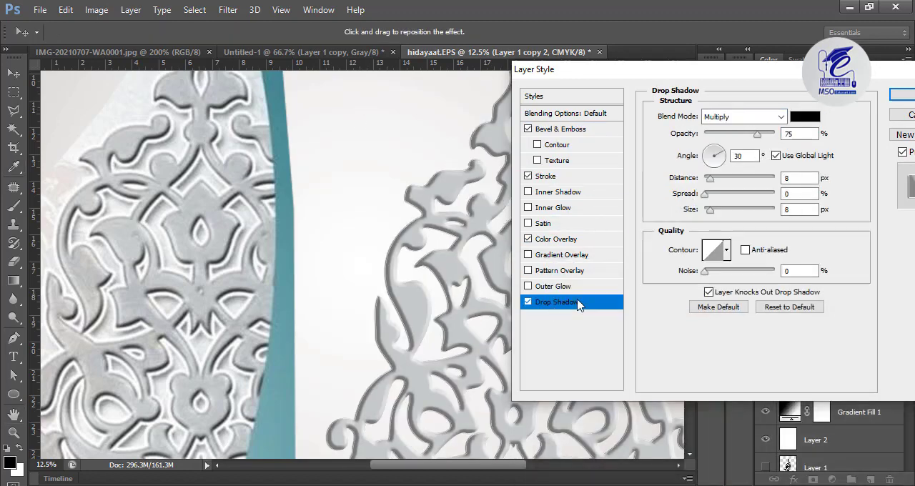
{"action": "left_click", "coordinate": [777, 155]}
{"action": "left_click_drag", "start_coordinate": [712, 209], "coordinate": [722, 211]}
{"action": "left_click_drag", "start_coordinate": [705, 195], "coordinate": [733, 180]}
{"action": "left_click_drag", "start_coordinate": [722, 210], "coordinate": [749, 178]}
{"action": "left_click", "coordinate": [746, 134]}
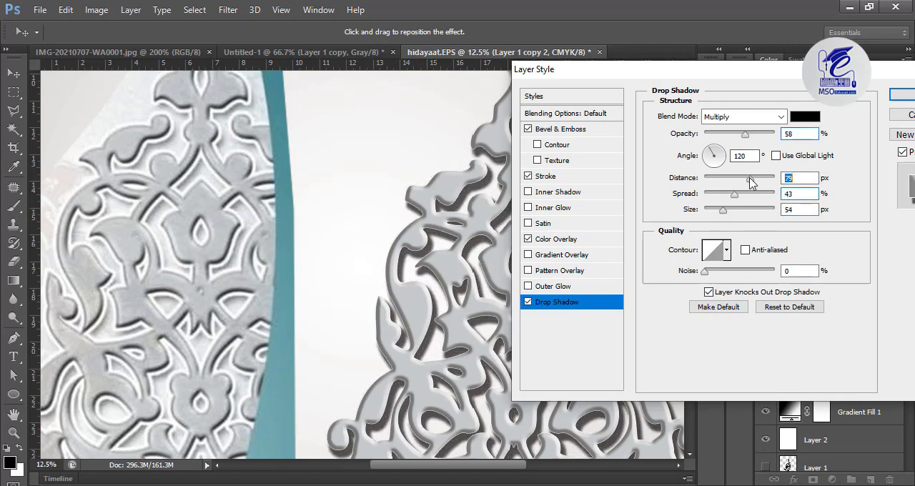
Set the Stroke size to about 27 px, lower the Drop Shadow opacity, apply the effects and compare the ornament with the reference
{"action": "left_click", "coordinate": [556, 179]}
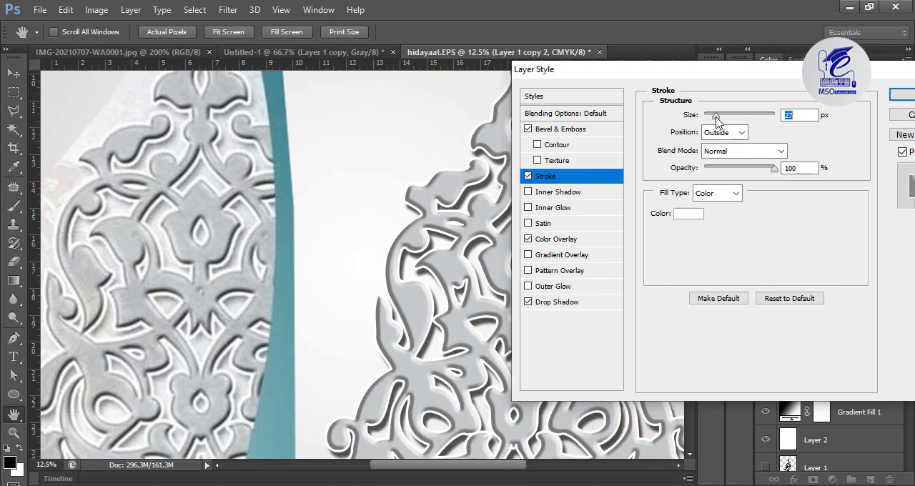
{"action": "left_click", "coordinate": [561, 303]}
{"action": "left_click_drag", "start_coordinate": [744, 134], "coordinate": [731, 134]}
{"action": "left_click", "coordinate": [903, 95]}
{"action": "left_click_drag", "start_coordinate": [463, 352], "coordinate": [541, 332]}
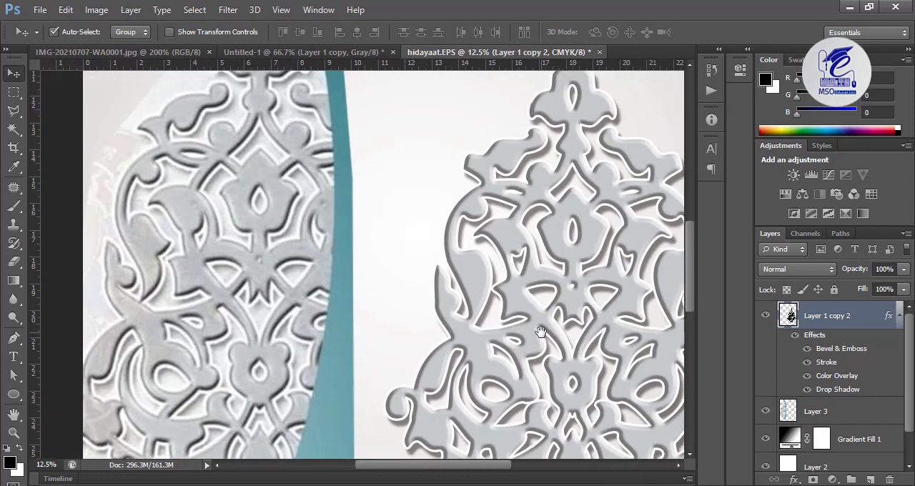
{"action": "key", "text": "ctrl+minus"}
{"action": "left_click_drag", "start_coordinate": [458, 270], "coordinate": [455, 244]}
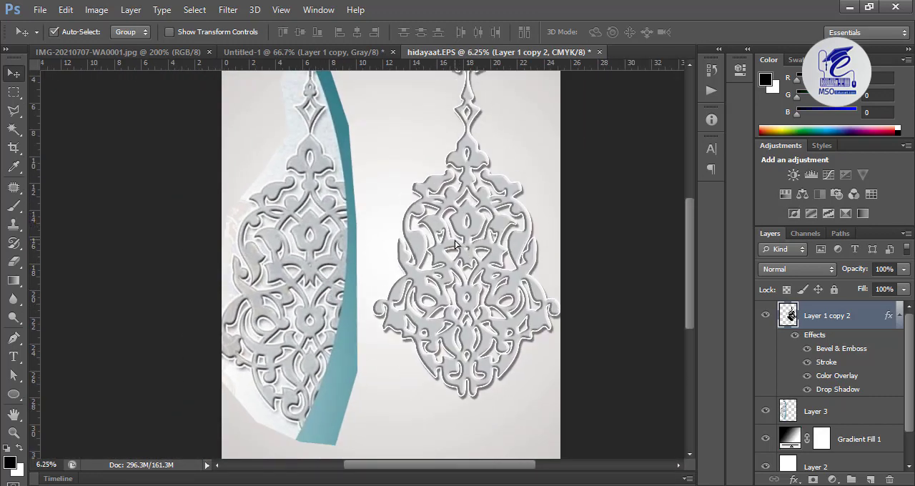